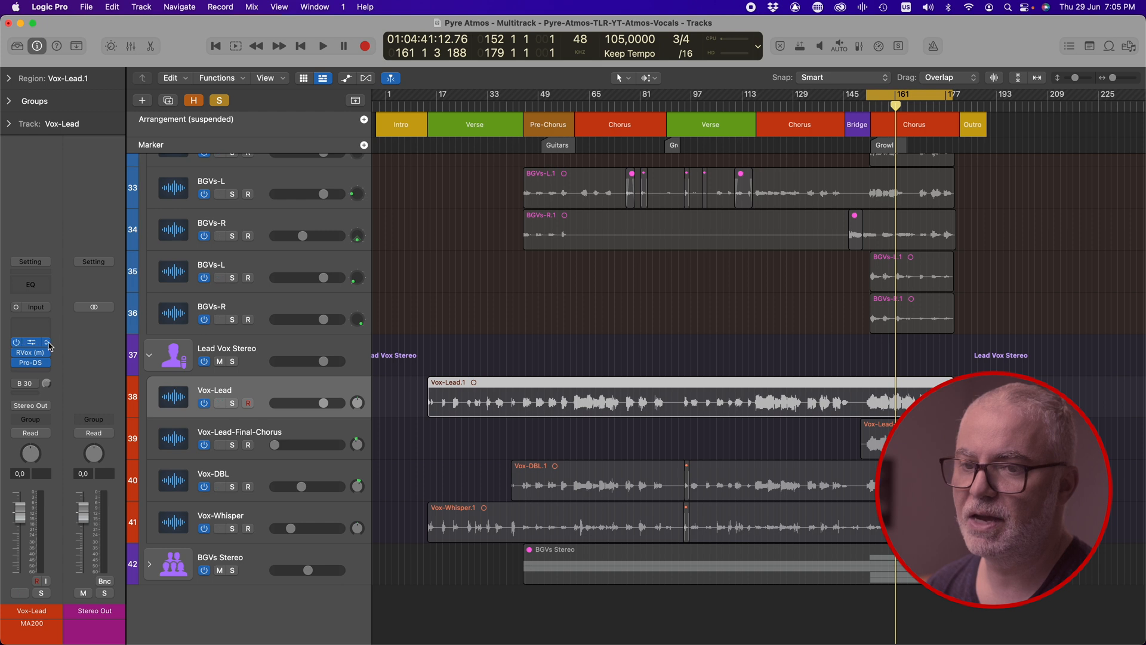
Remove the RVox plug-in from the Vox-Lead channel strip
left_click(48, 356)
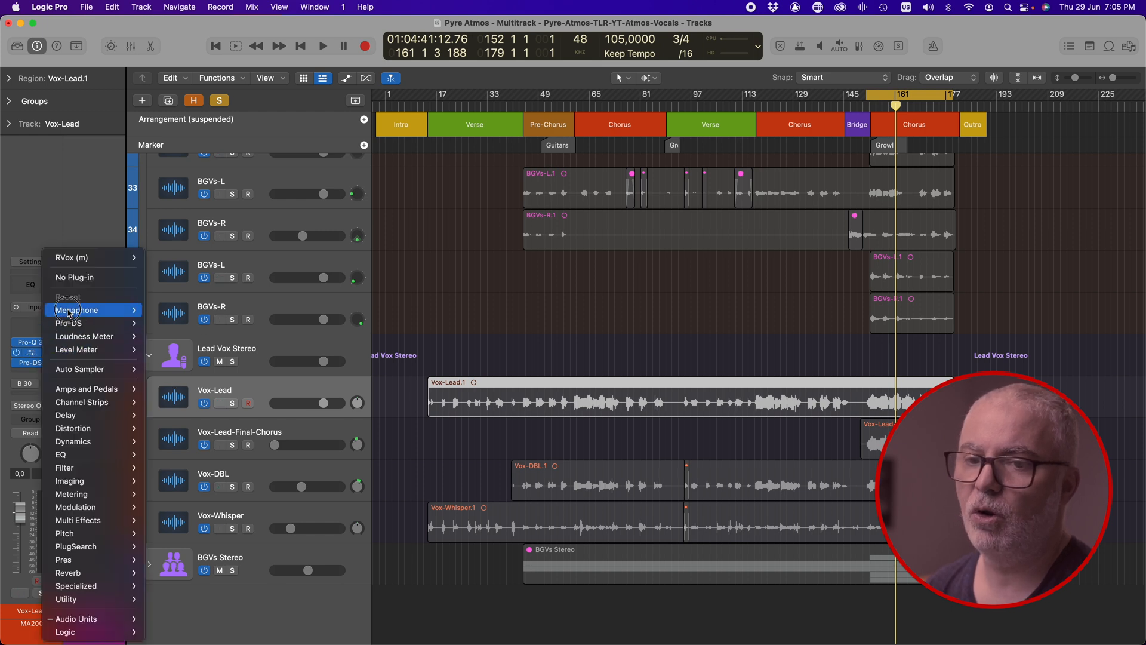
left_click(70, 282)
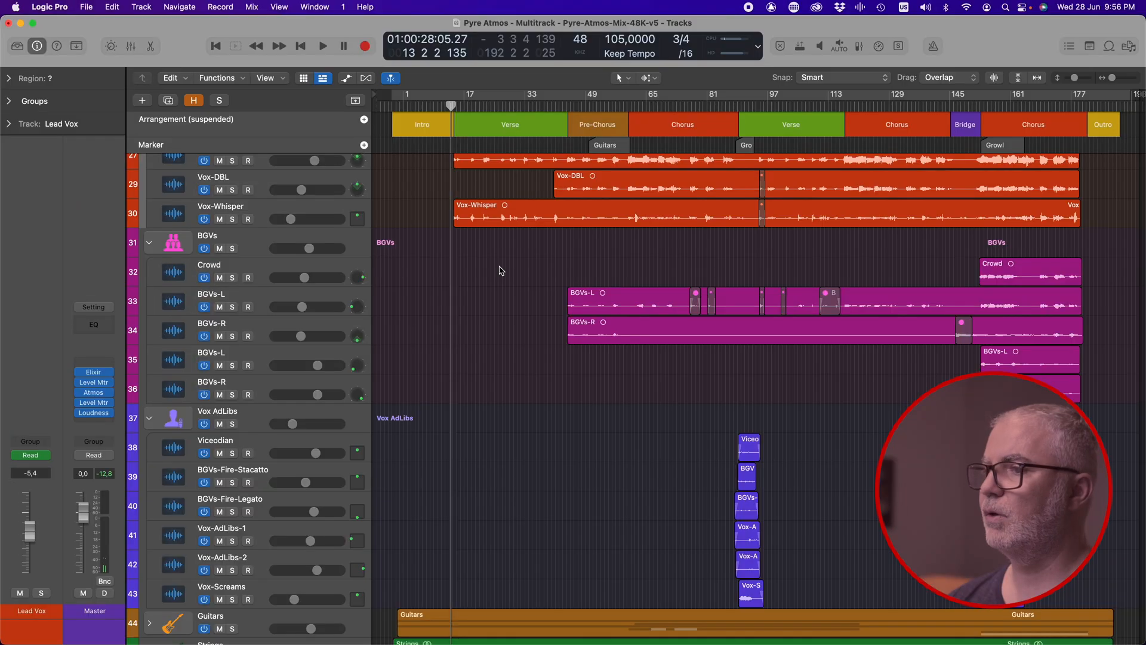
Play the first verse, solo the Vox-Lead track and select it to show its channel strip
scroll(505, 294, "up", 3)
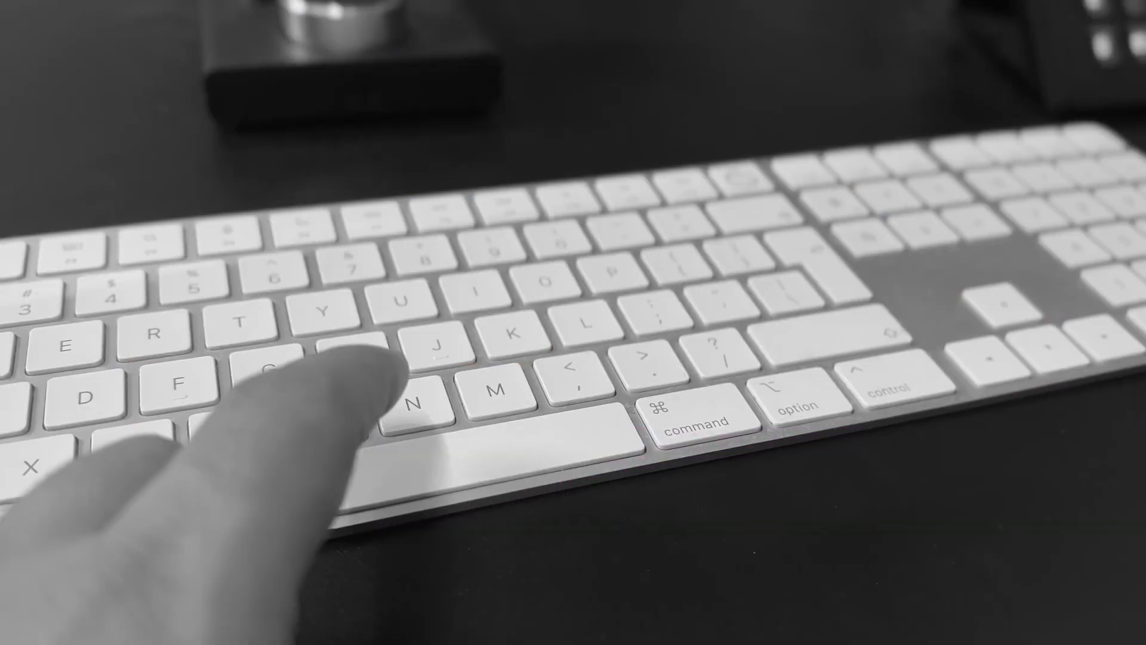
key("space")
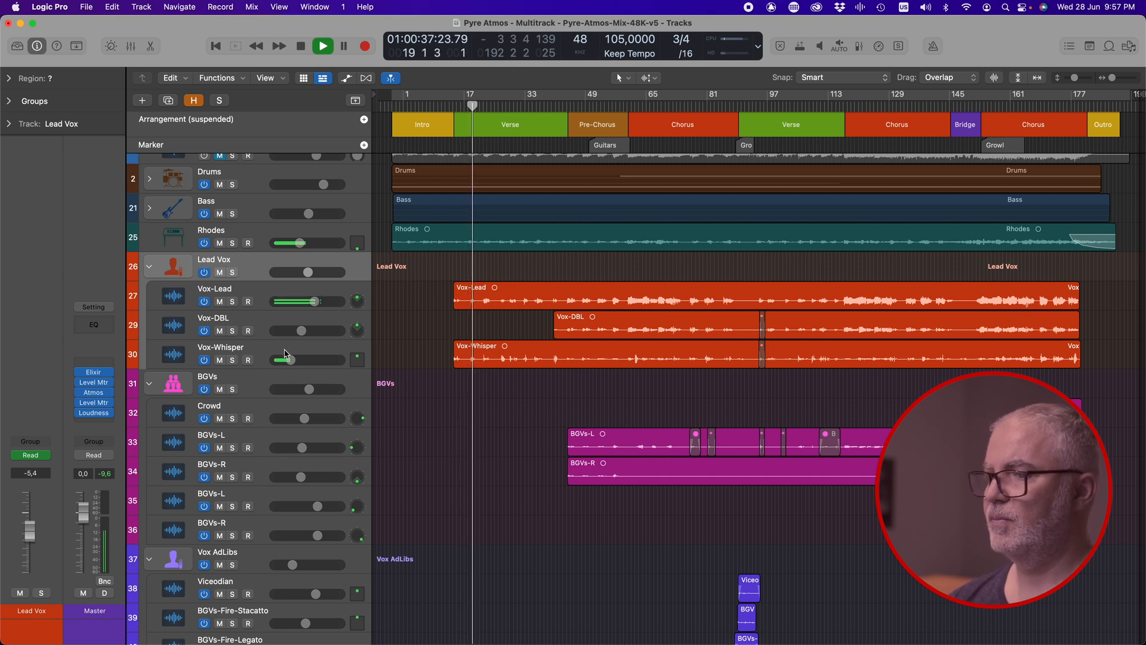
left_click(232, 302)
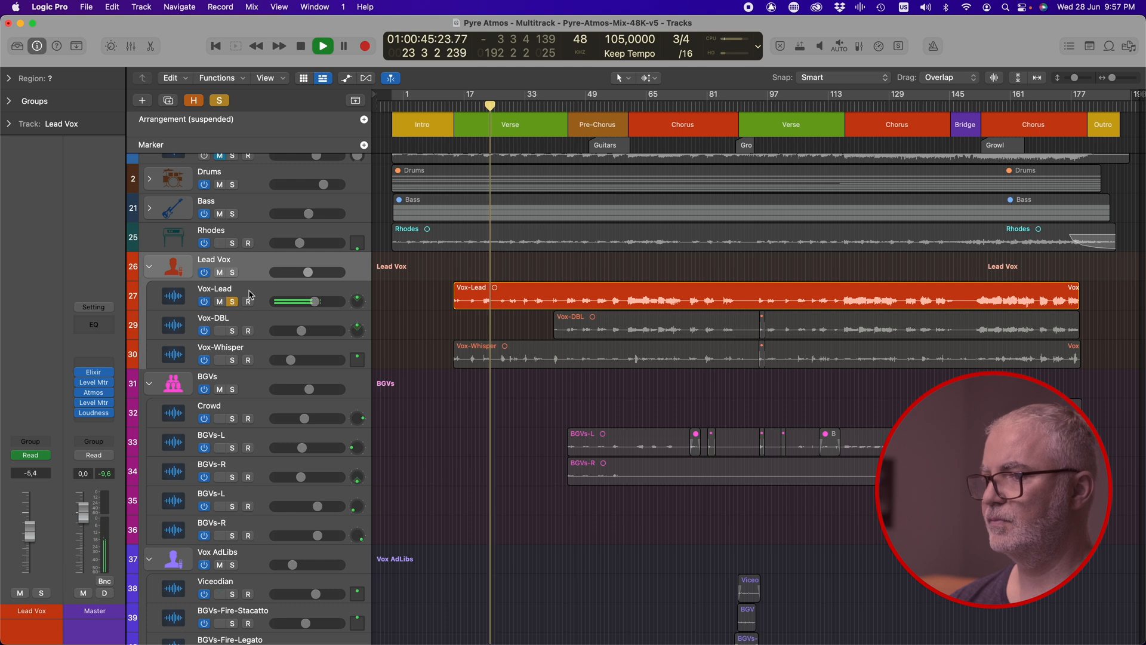
left_click(249, 294)
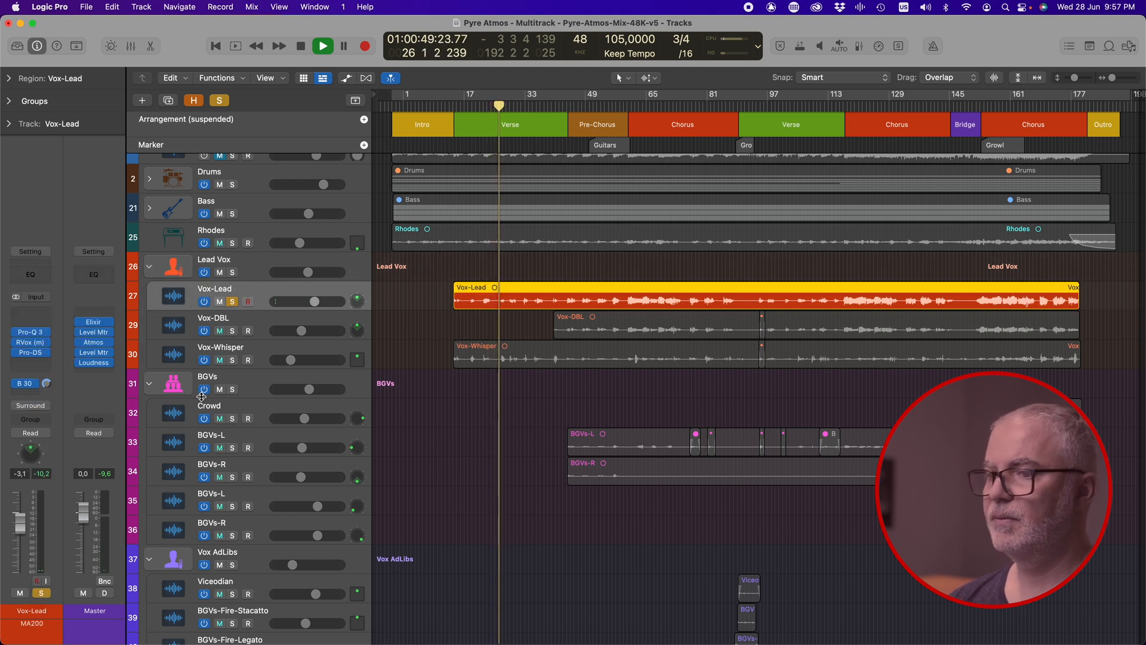
Solo the Vox-Whisper track alongside the lead vocal and audition both from bar 40
left_click(250, 351)
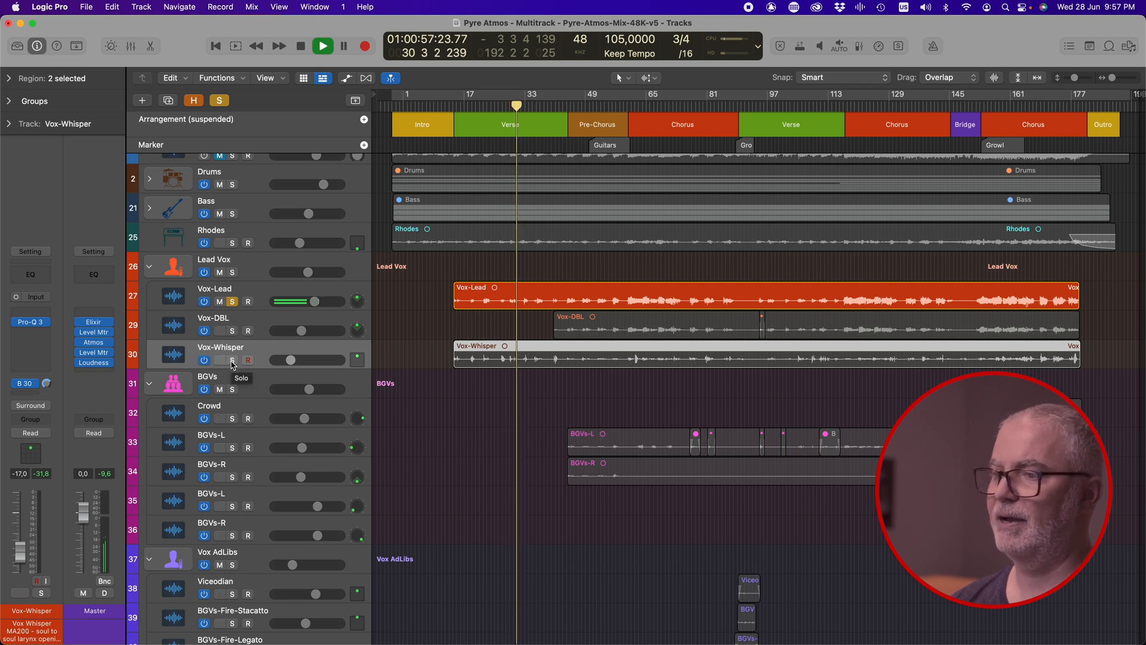
left_click(233, 360)
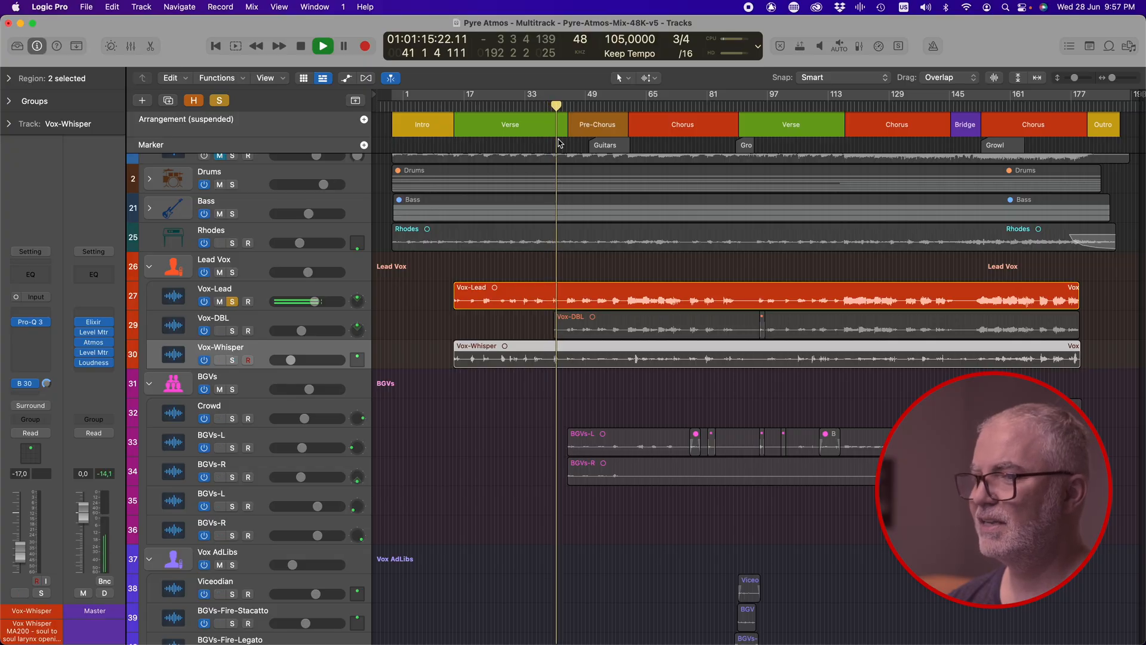
left_click_drag(558, 106, 552, 106)
left_click(233, 360)
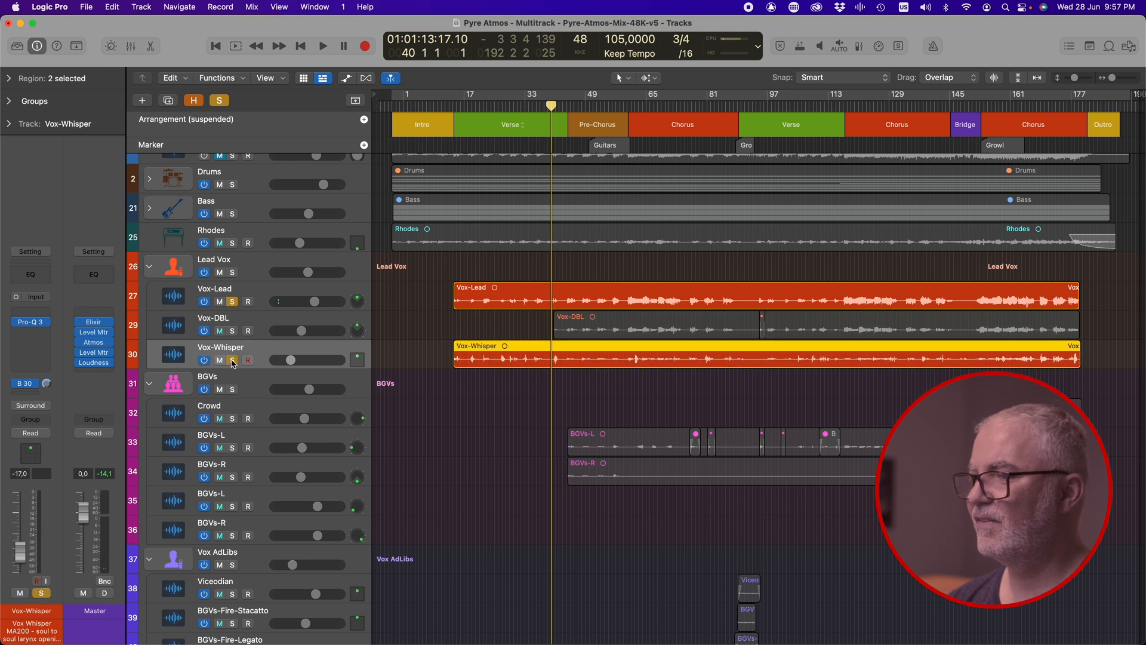
key("space")
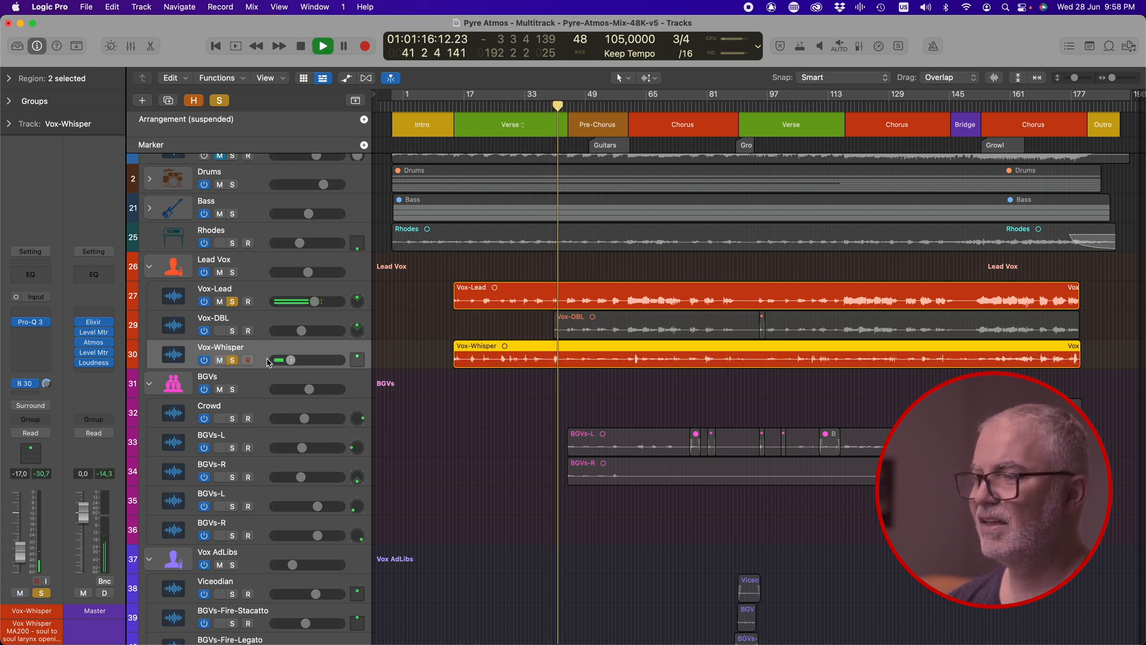
key("space")
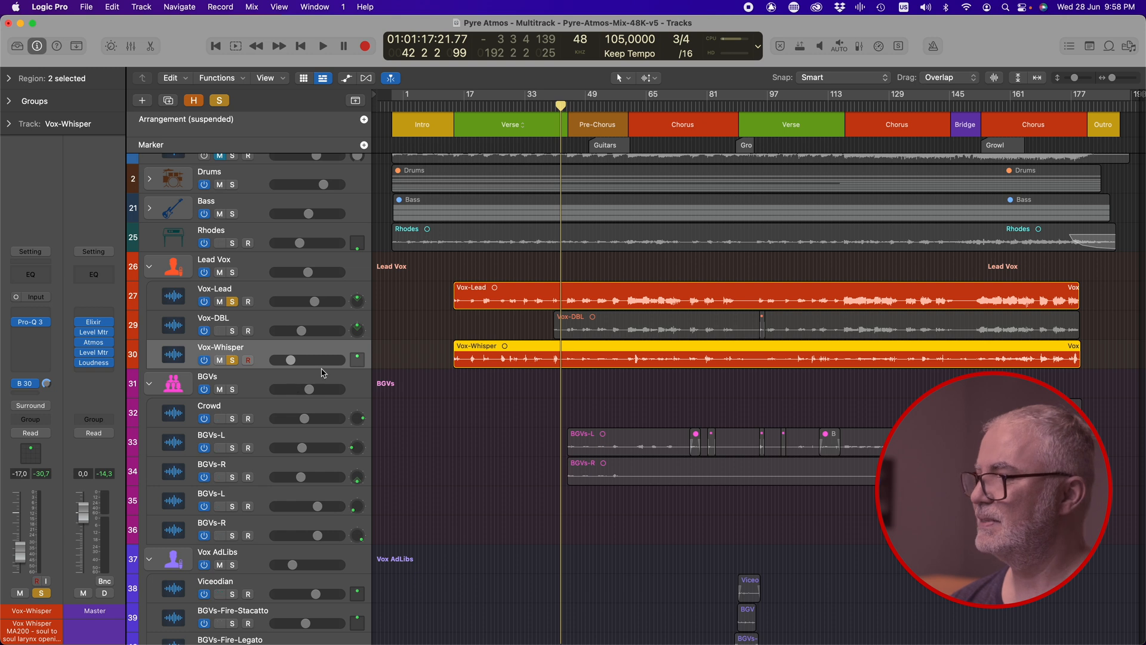
Inspect the surround panner settings of the Vox-Lead and Vox-Whisper tracks
double_click(357, 300)
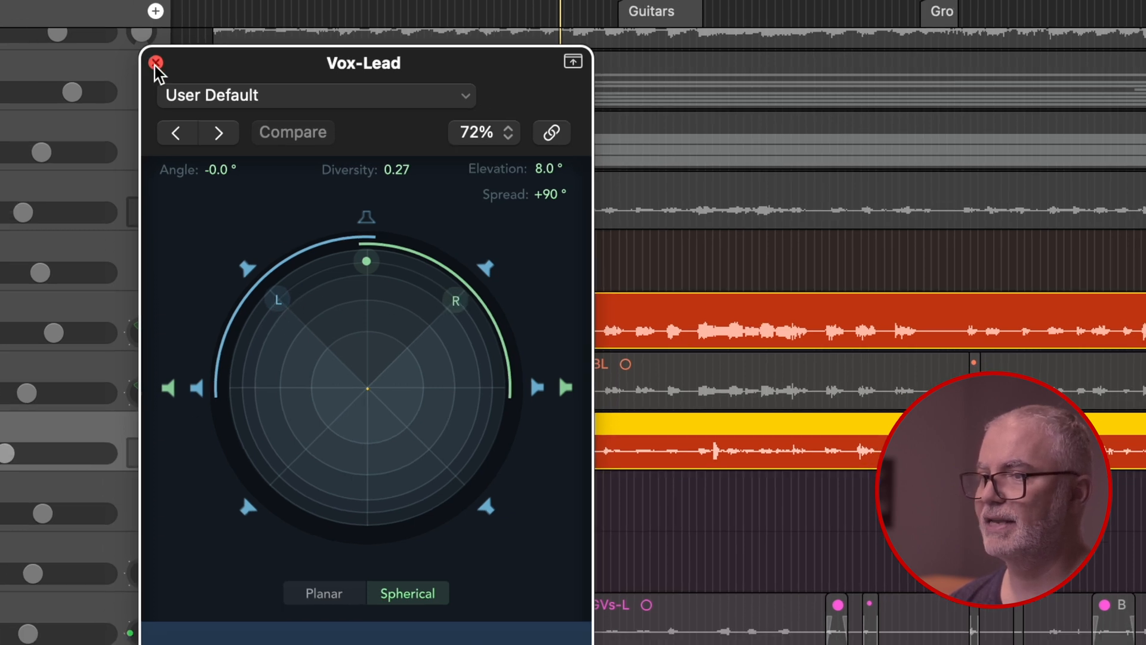
left_click(142, 56)
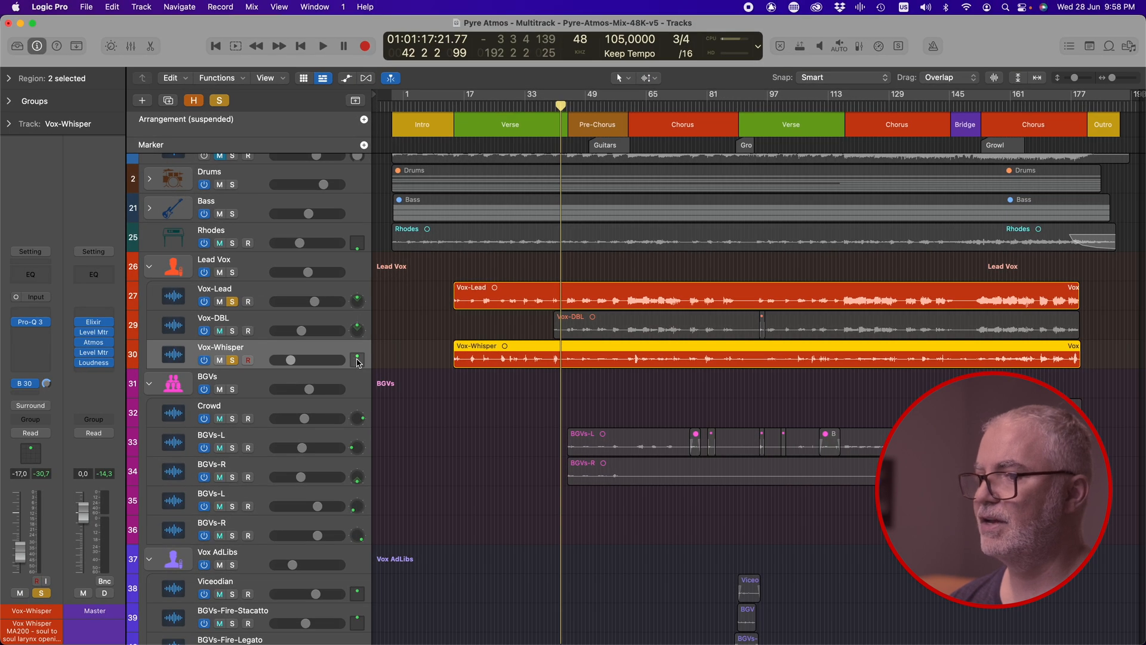
double_click(357, 360)
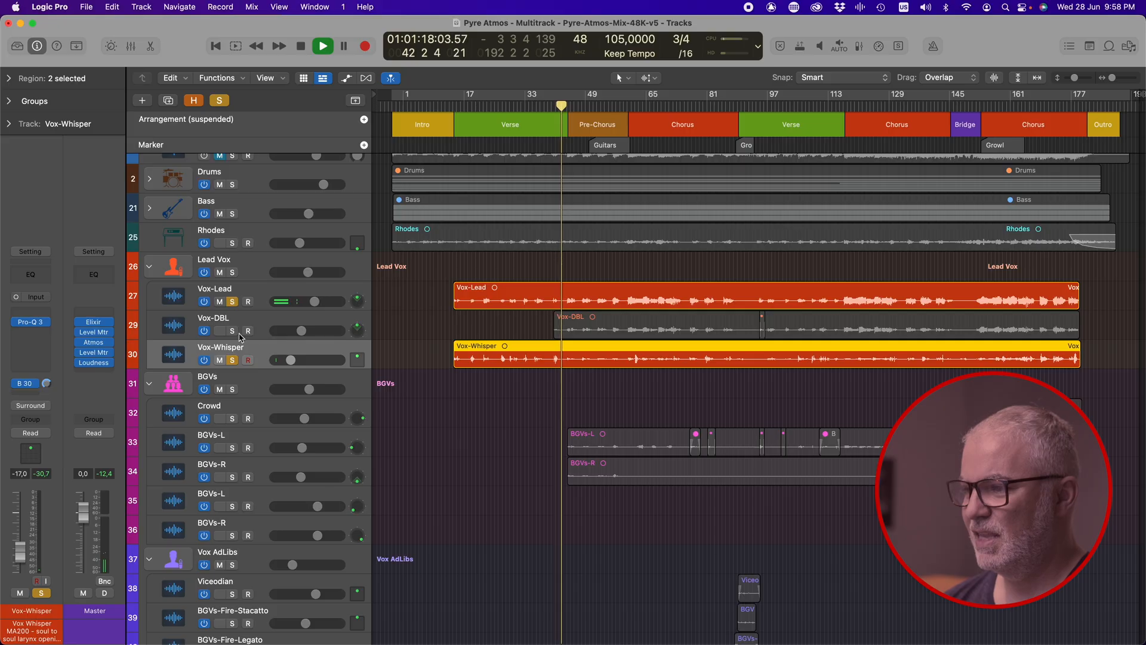
Add Vox-DBL to the soloed vocals during playback and compare its channel strip with that of Vox-Lead
left_click(233, 331)
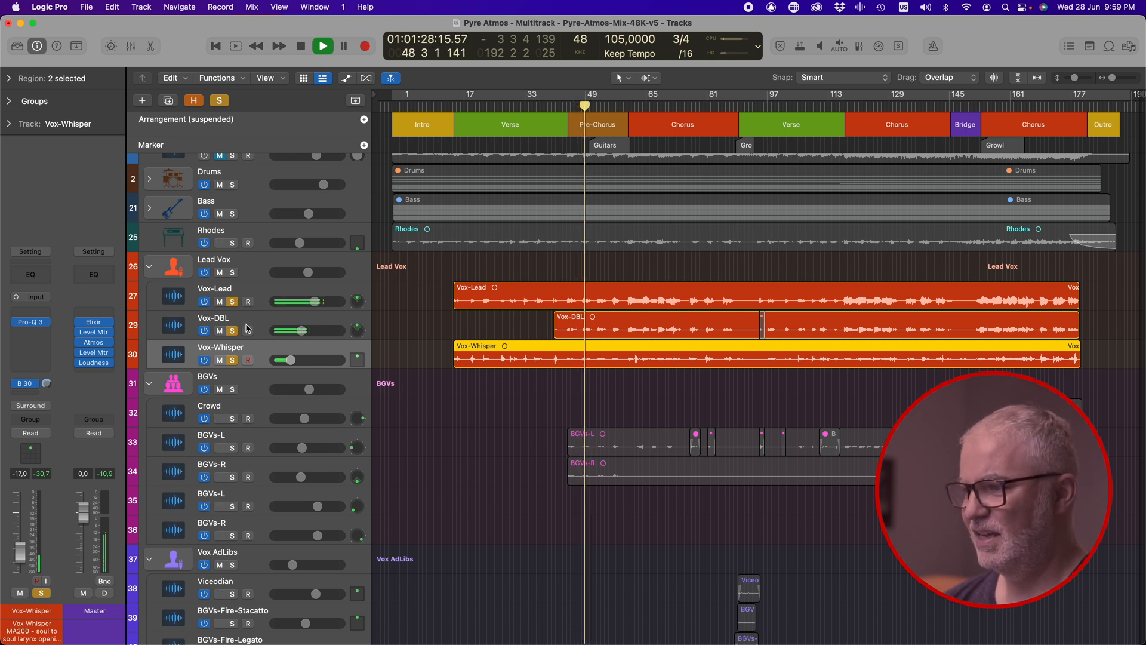
left_click(244, 321)
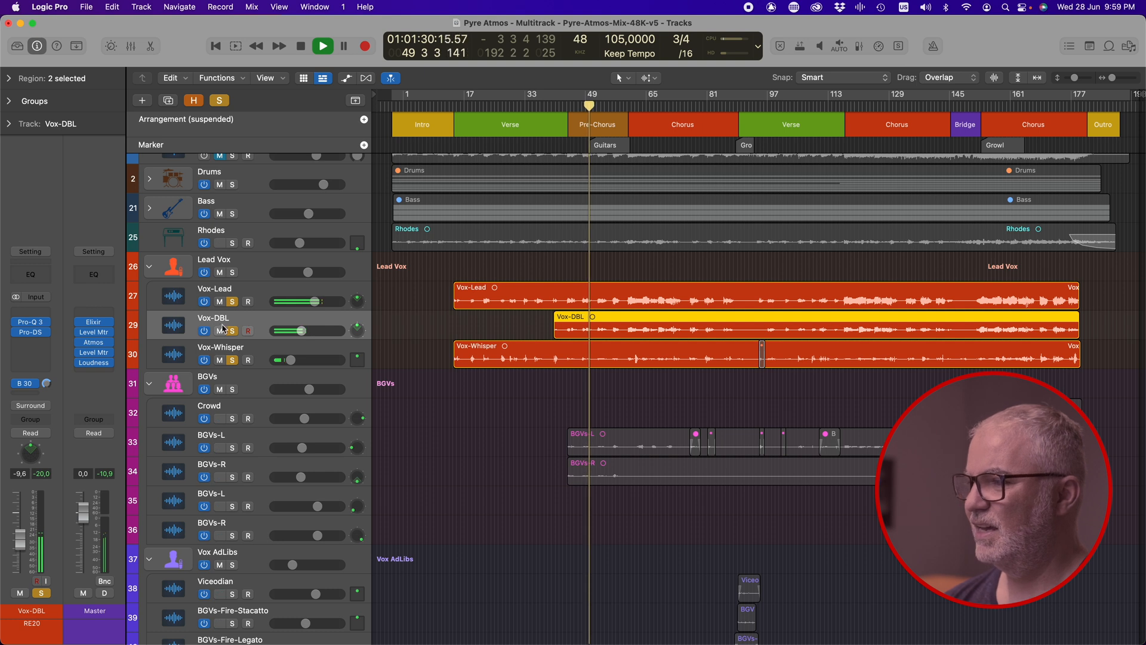
left_click(250, 290)
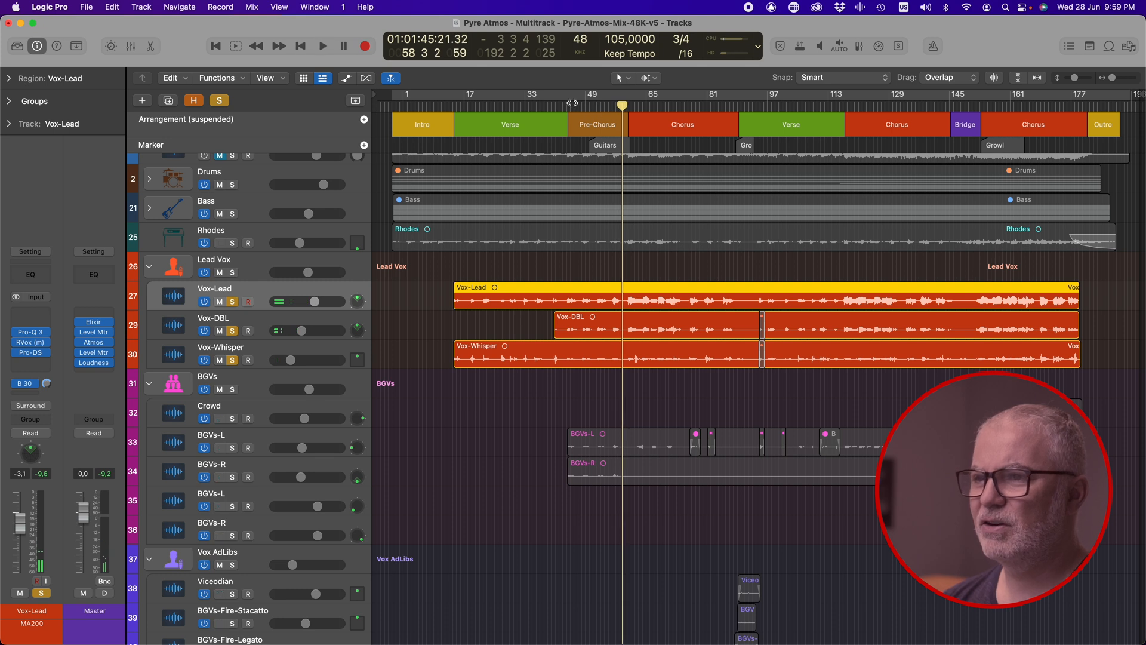
Solo the FX - ITB track with the lead vocals and play from bar 14
left_click(588, 106)
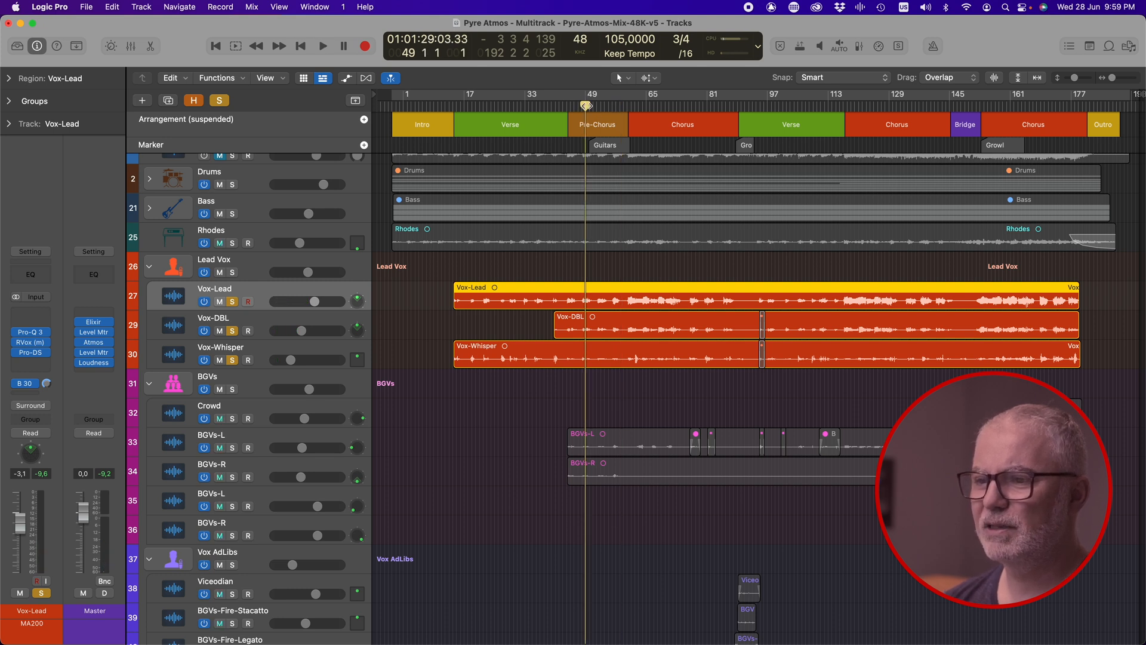
left_click(582, 105)
left_click(578, 106)
scroll(463, 370, "down", 12)
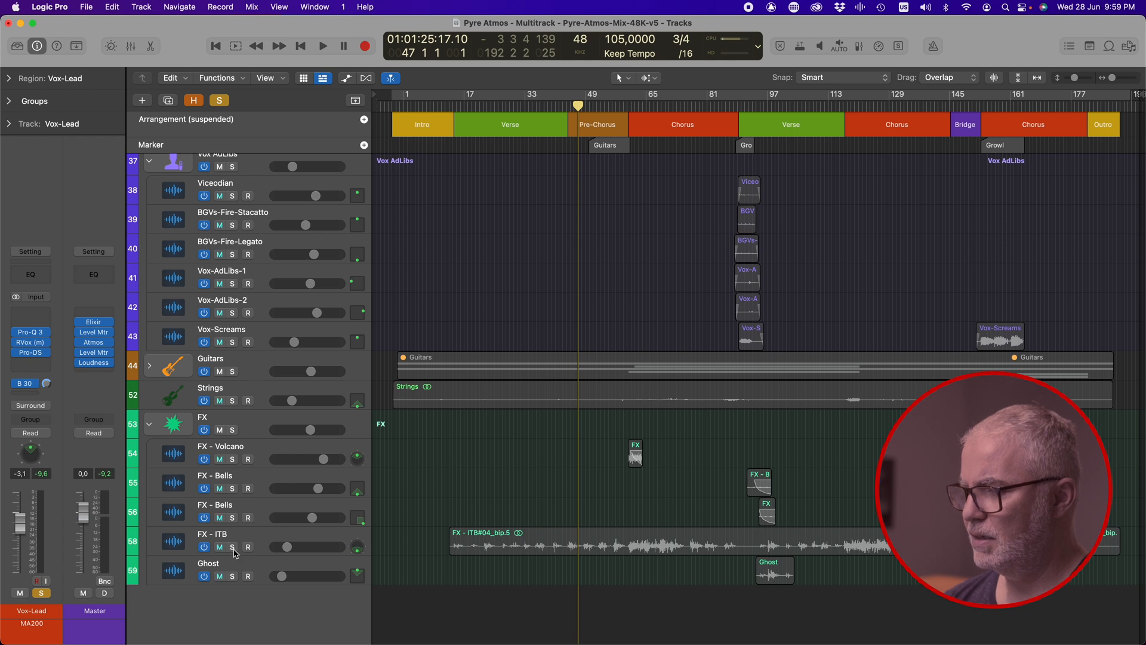
left_click(233, 548)
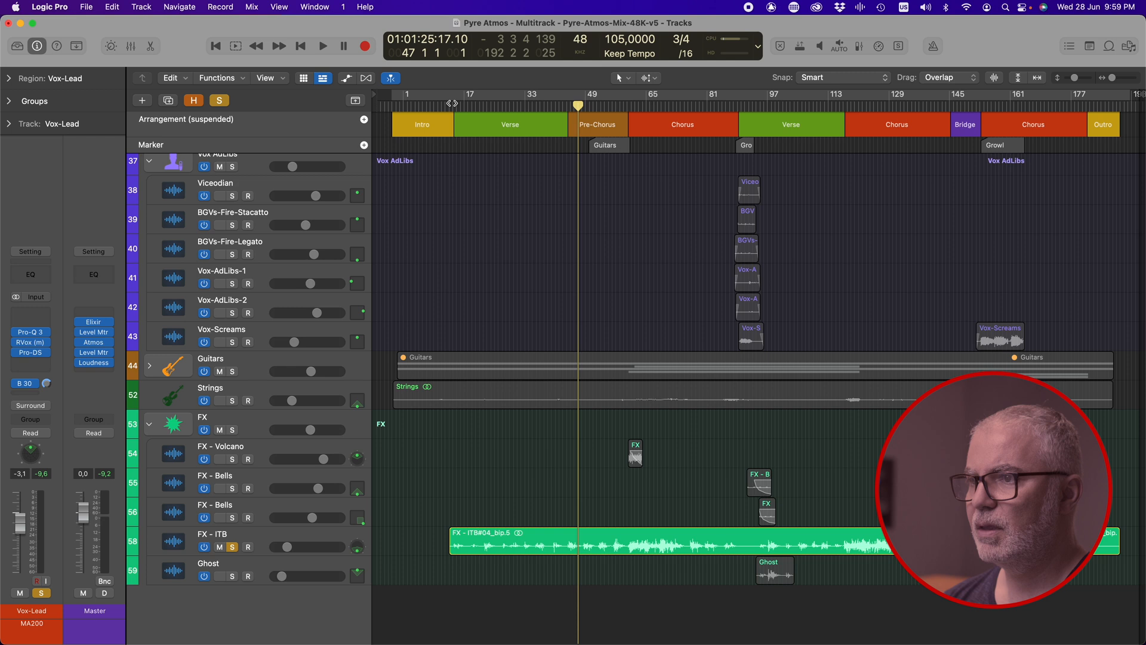
key("space")
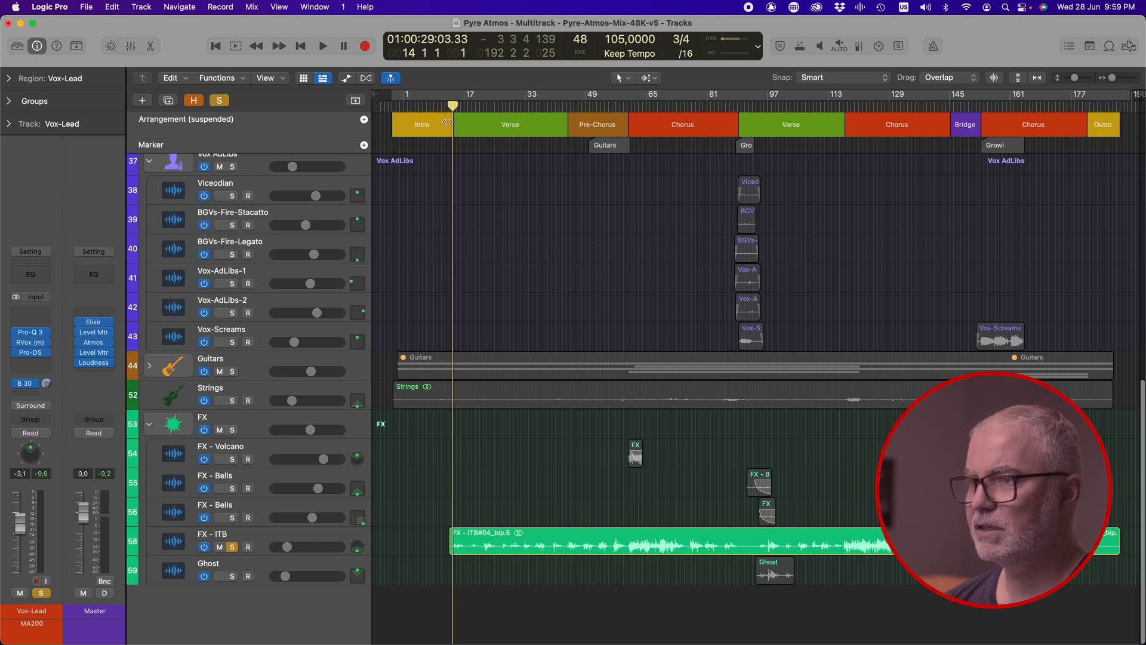
key("super+Right")
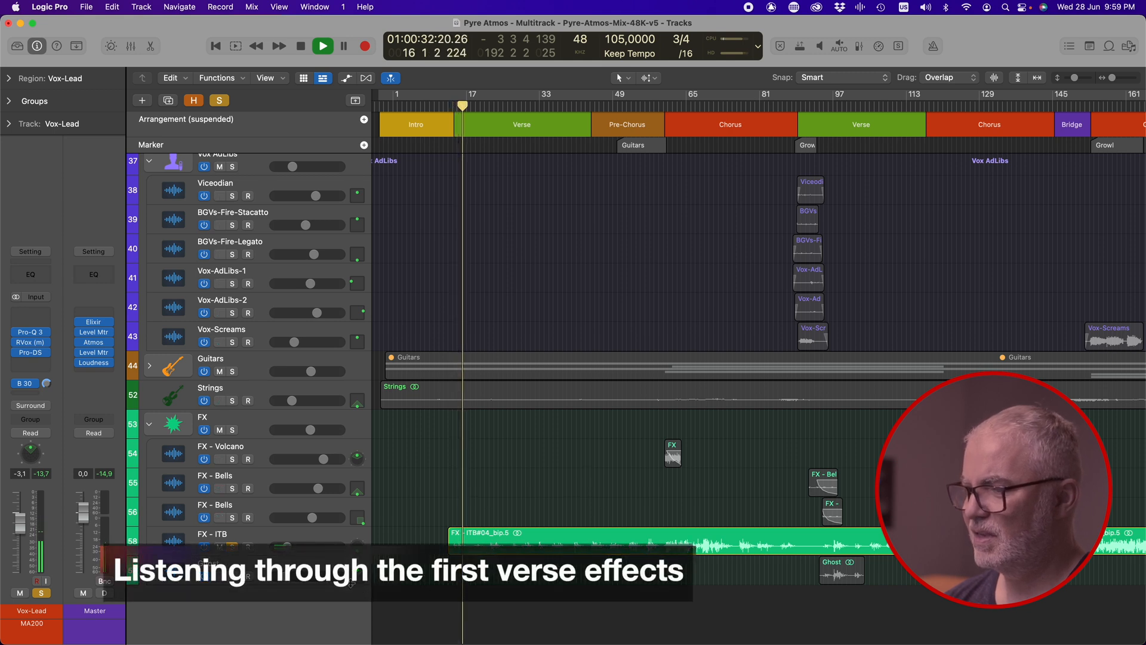
Inspect the Pro-Q 3 and Pro-MB plug-ins on the FX - ITB track during playback
left_click(229, 535)
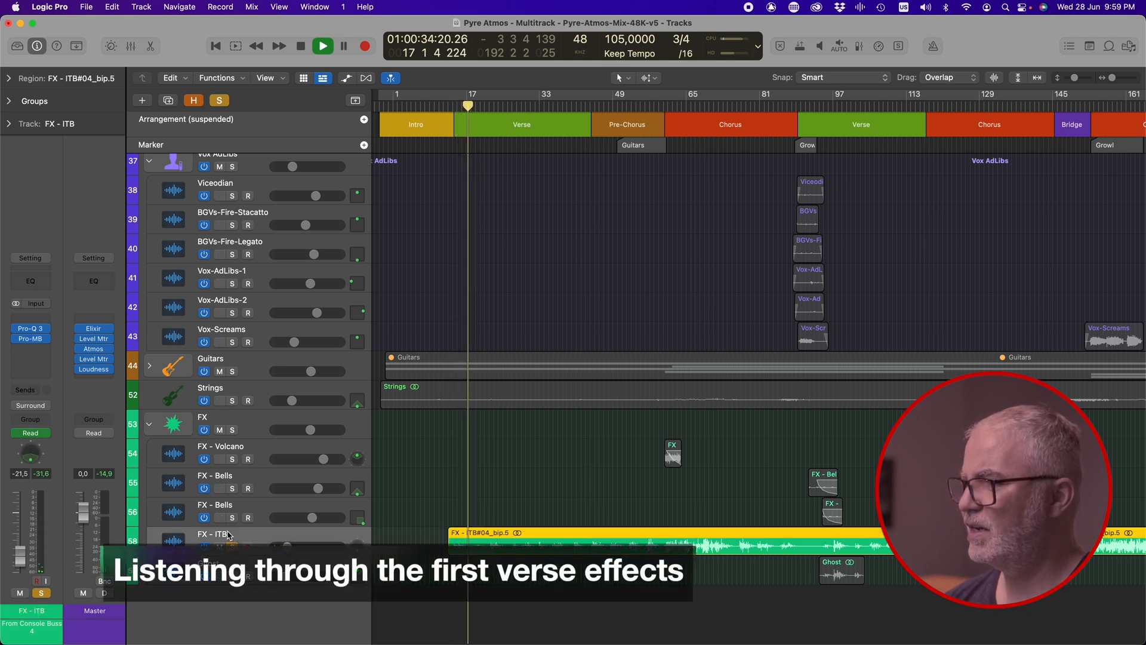
left_click(31, 329)
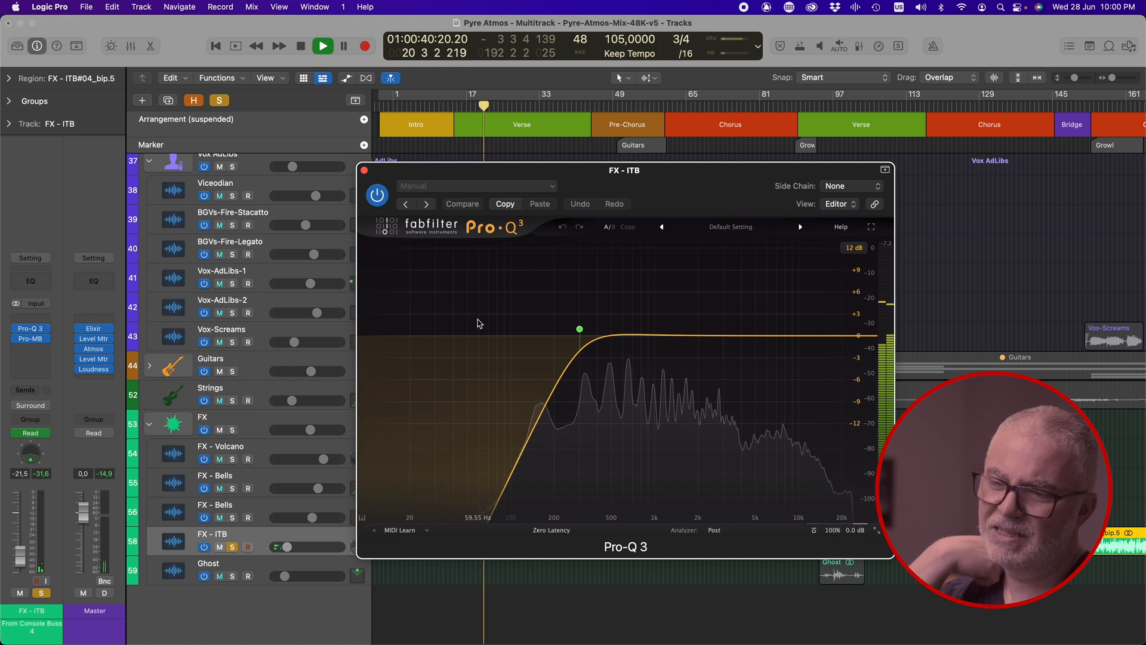
left_click(365, 172)
left_click(33, 339)
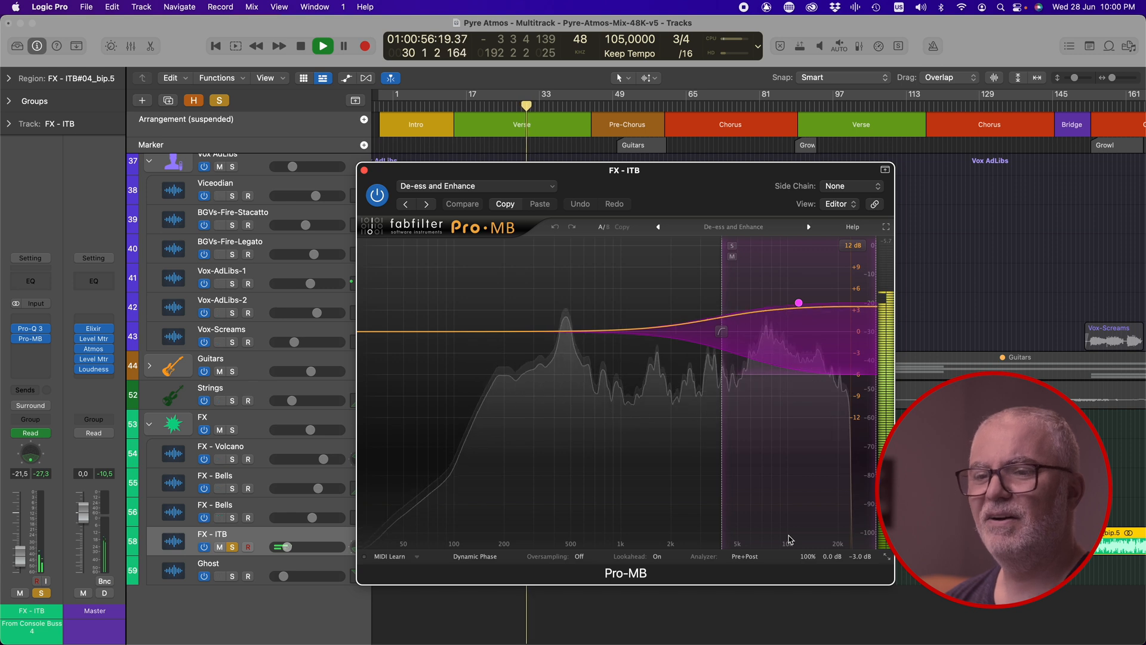
left_click(365, 171)
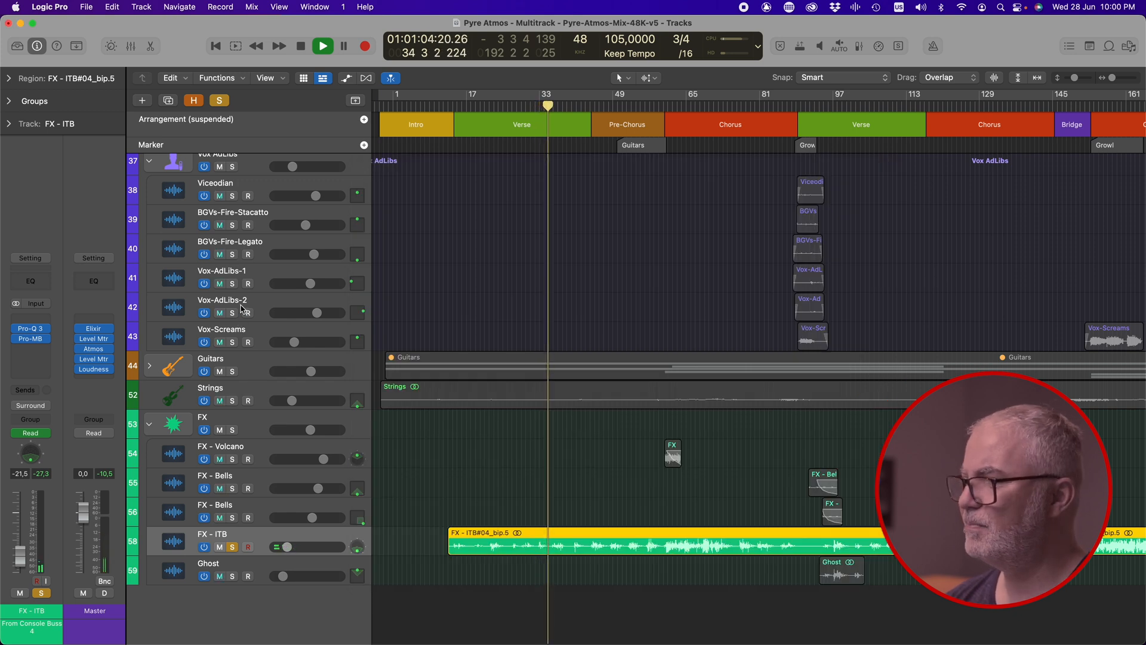
Solo background vocal tracks 33 and 34, BGVs-L and BGVs-R, and play the pre-chorus
scroll(242, 310, "up", 2)
scroll(242, 308, "up", 9)
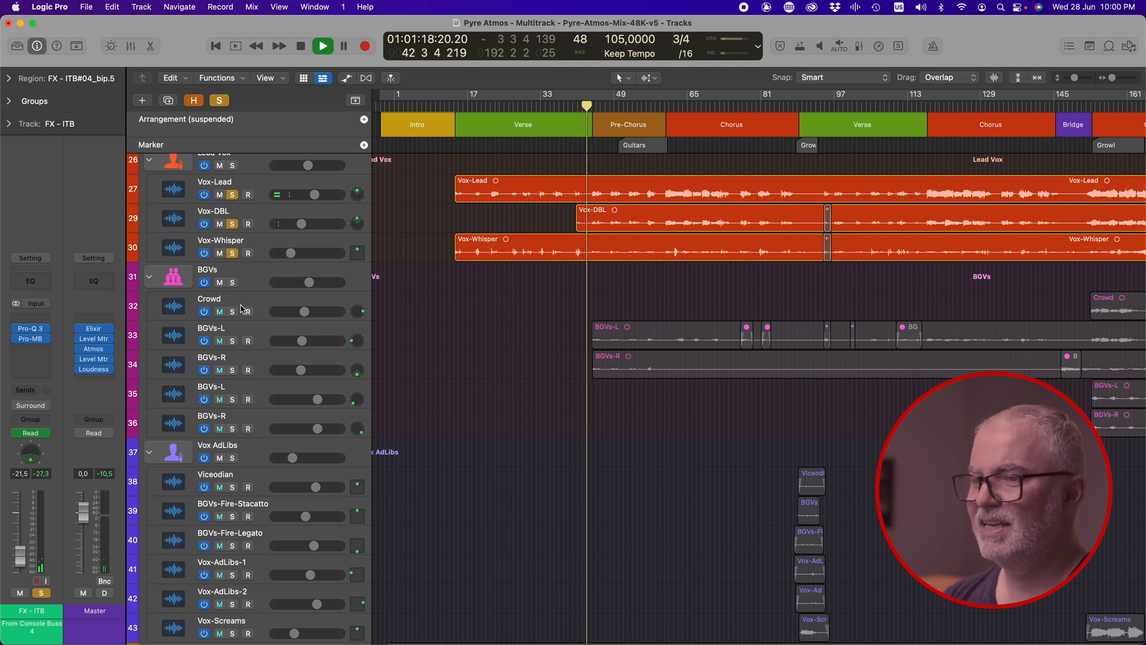
left_click(235, 342)
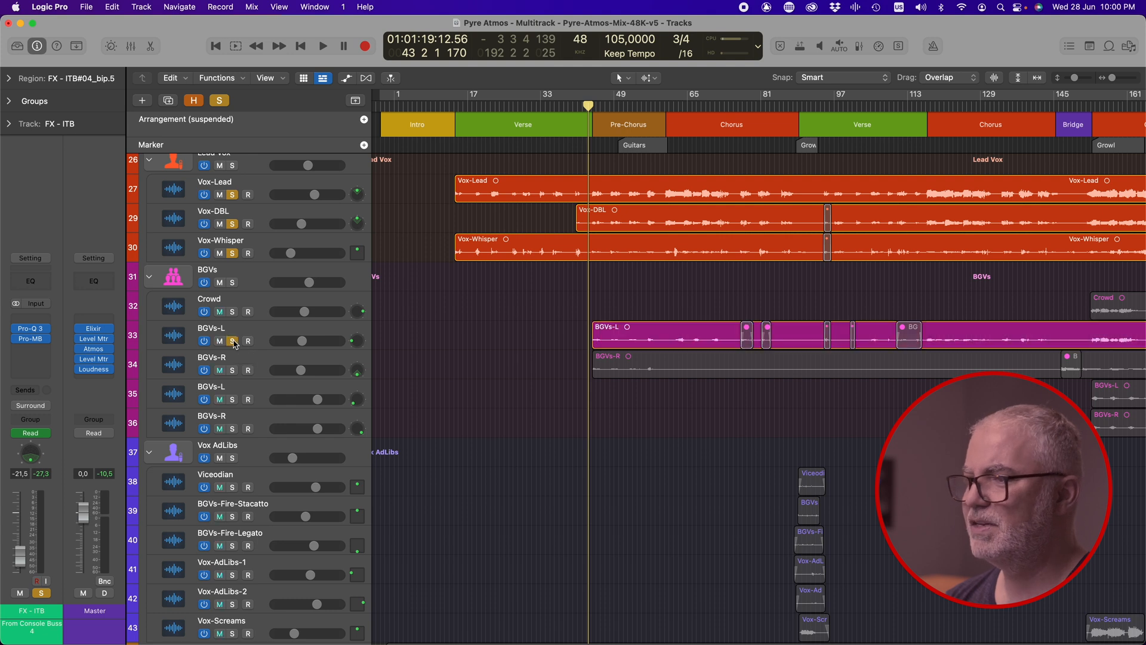
left_click(234, 371)
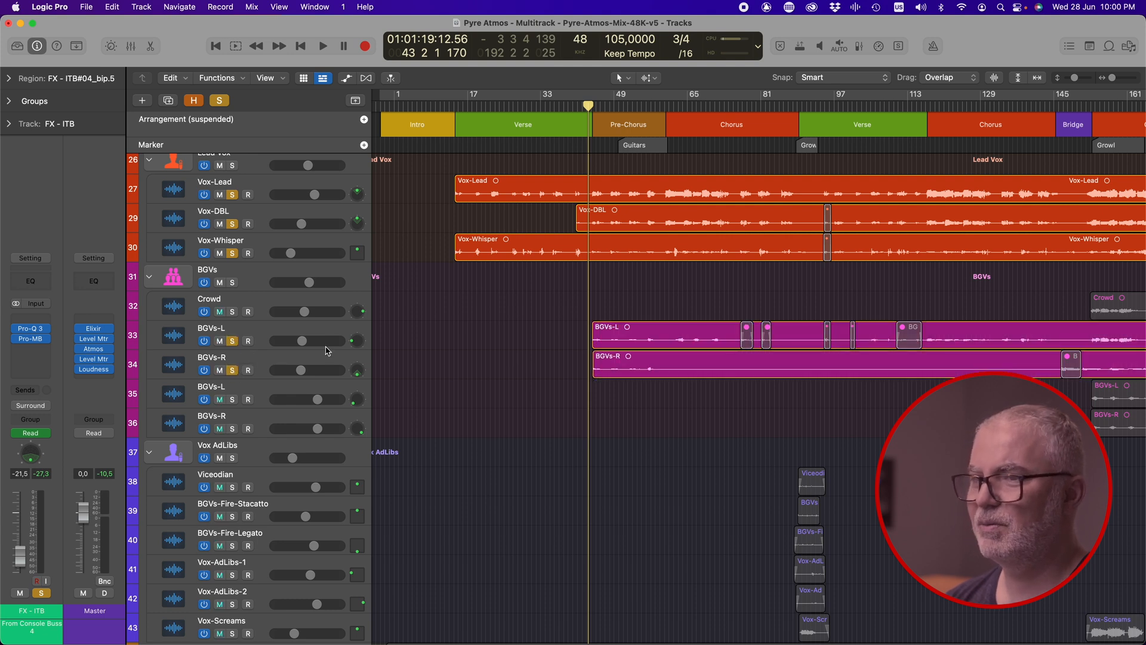
key("space")
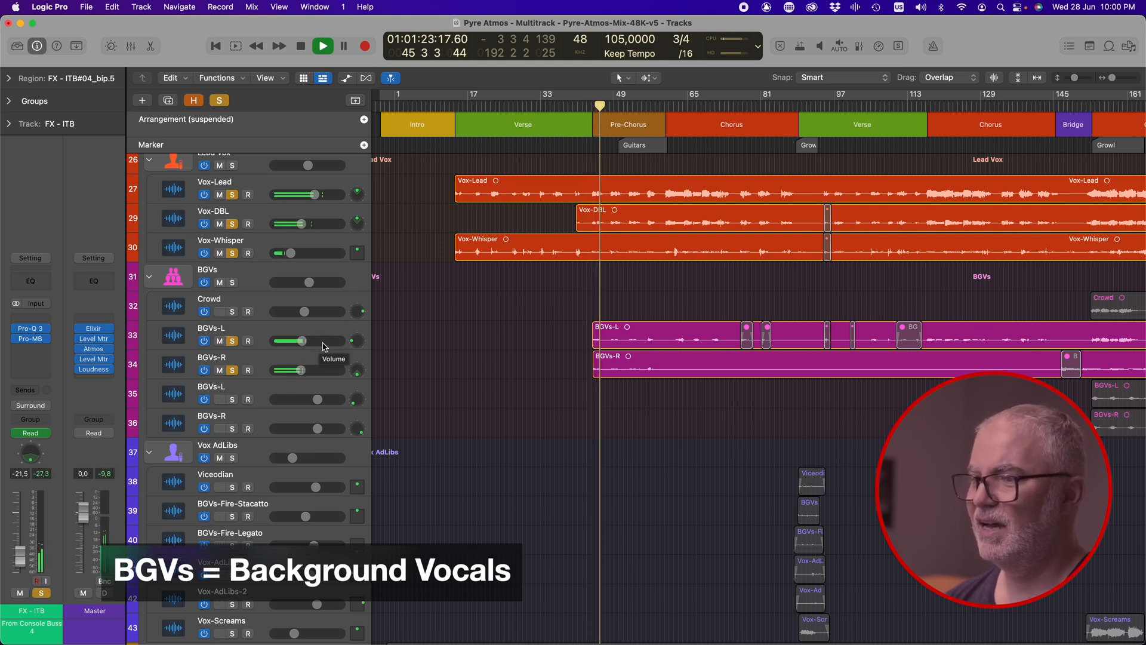
Inspect the surround panner position of the BGVs-L track 33, leaving its settings as they are
double_click(357, 341)
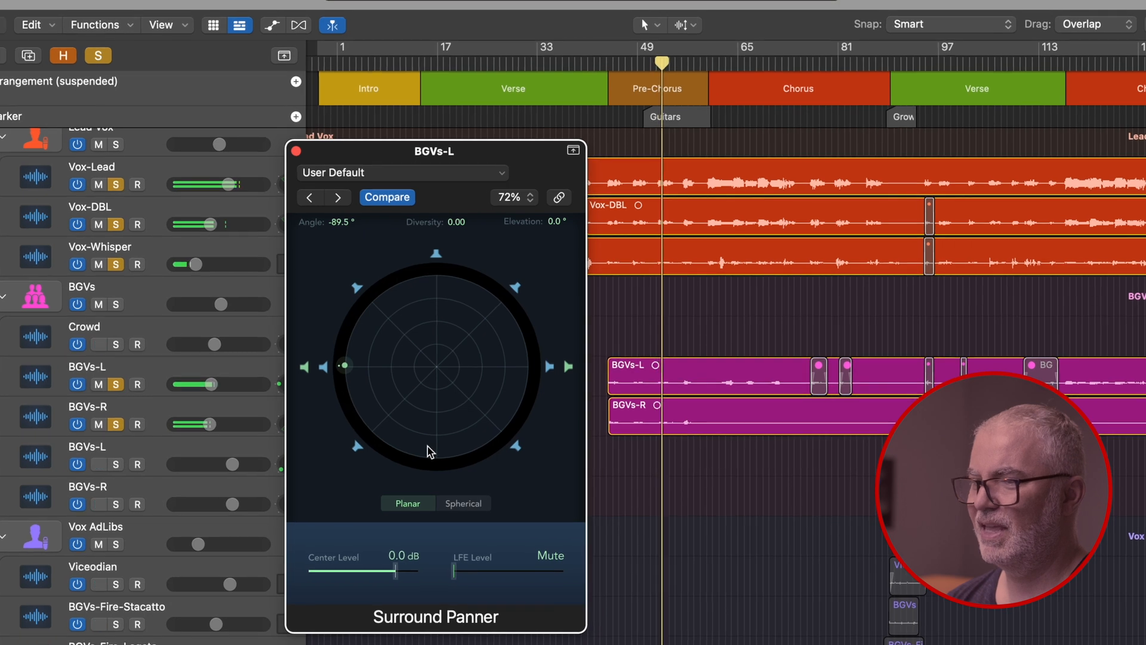
left_click(297, 152)
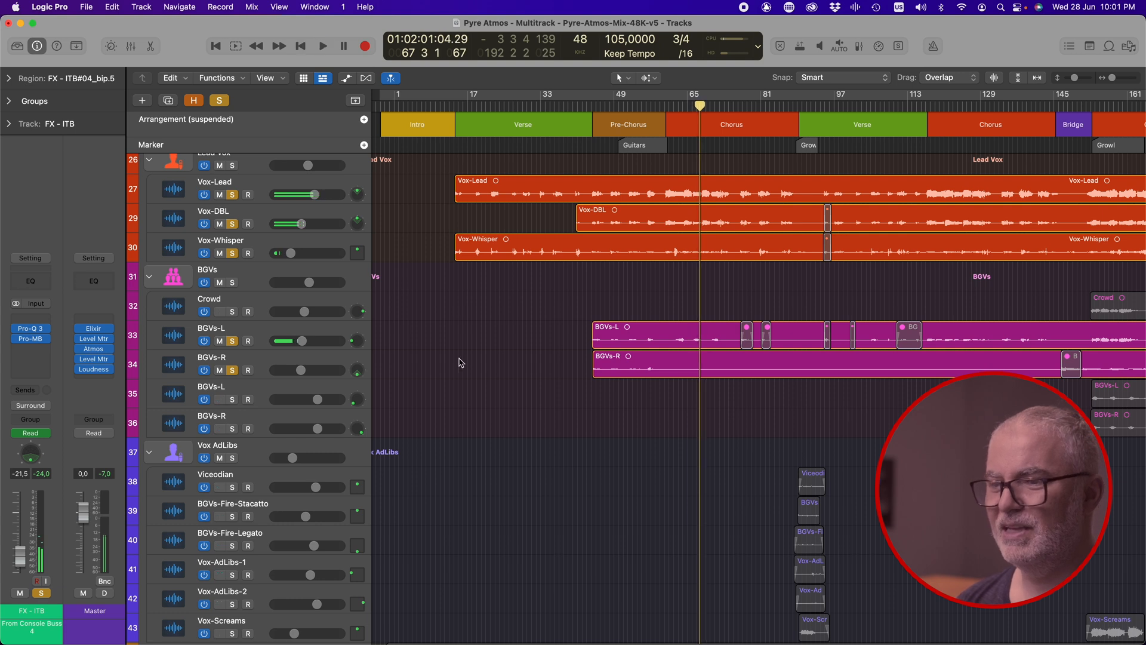
scroll(737, 398, "right", 5)
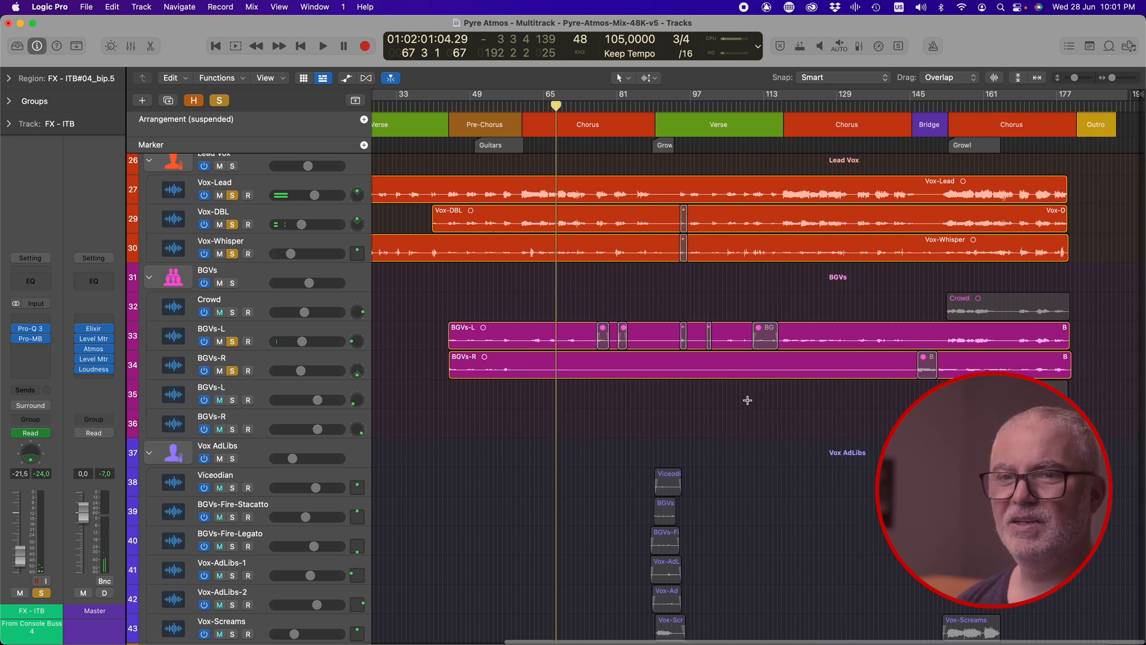
scroll(748, 400, "left", 5)
scroll(748, 400, "down", 3)
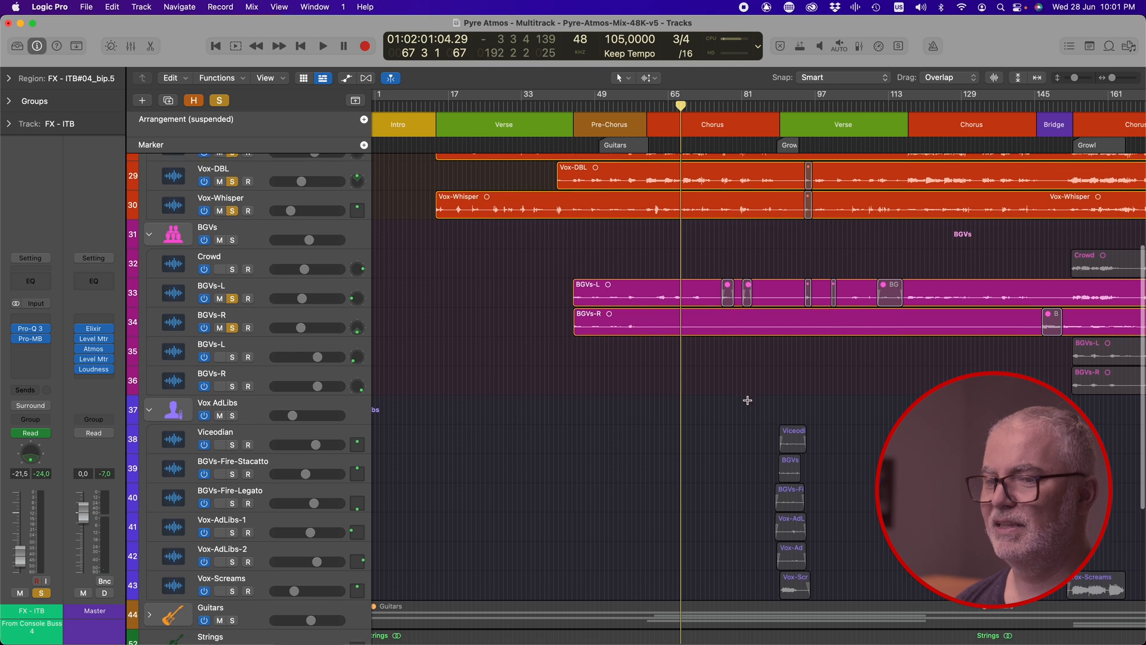
scroll(748, 400, "down", 3)
scroll(747, 400, "up", 3)
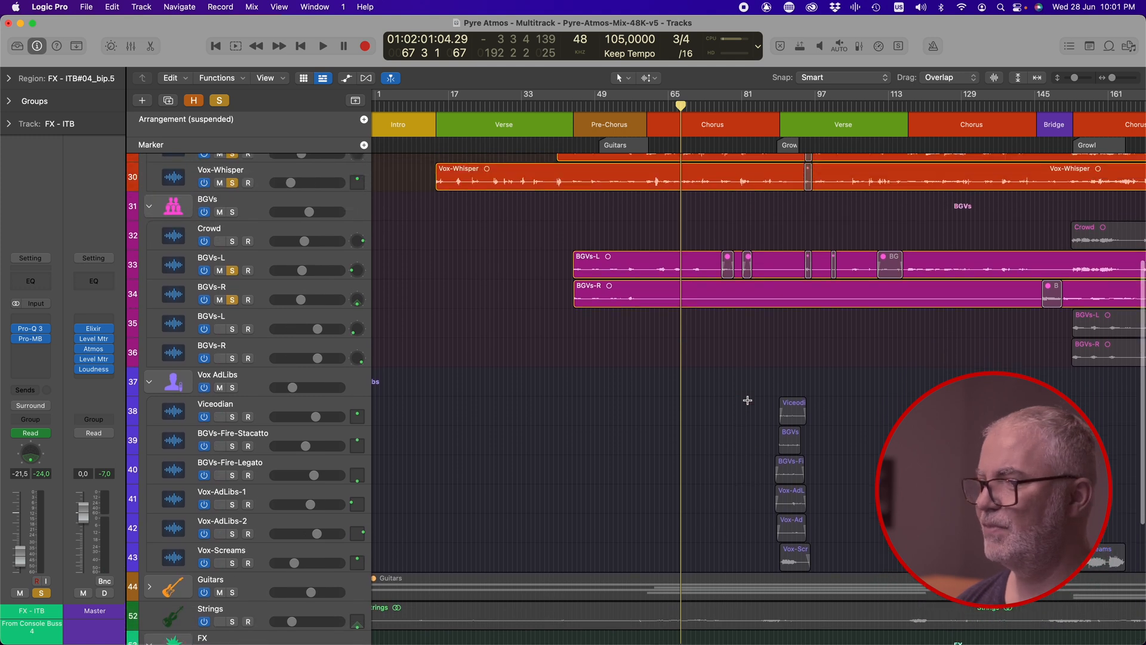
scroll(747, 400, "up", 3)
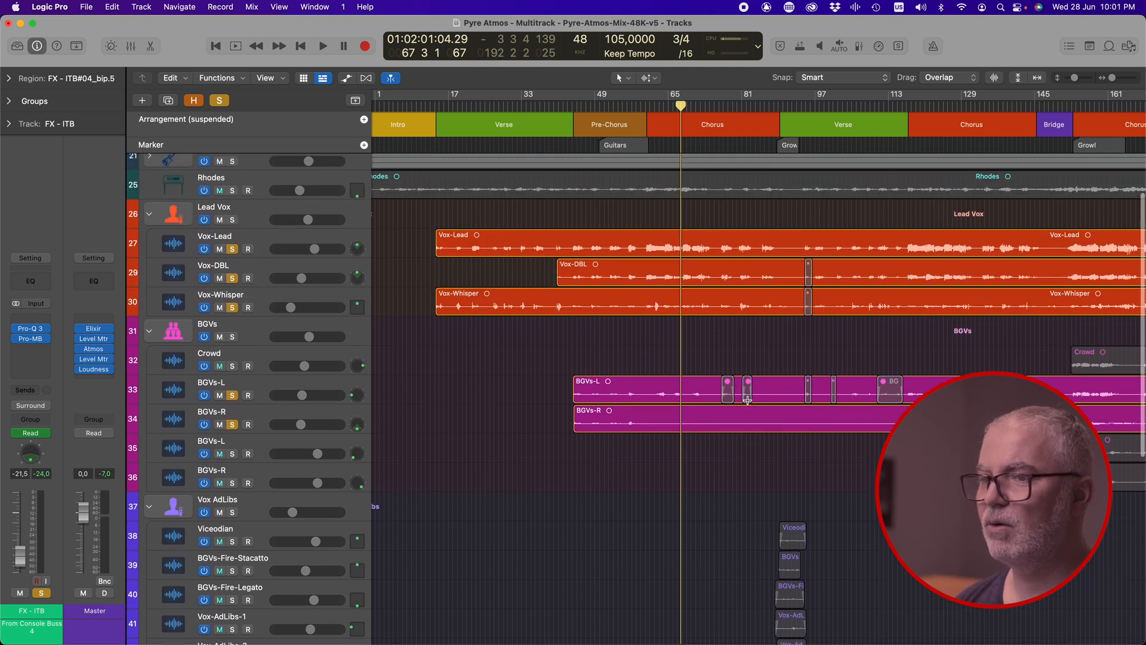
scroll(746, 374, "up", 2)
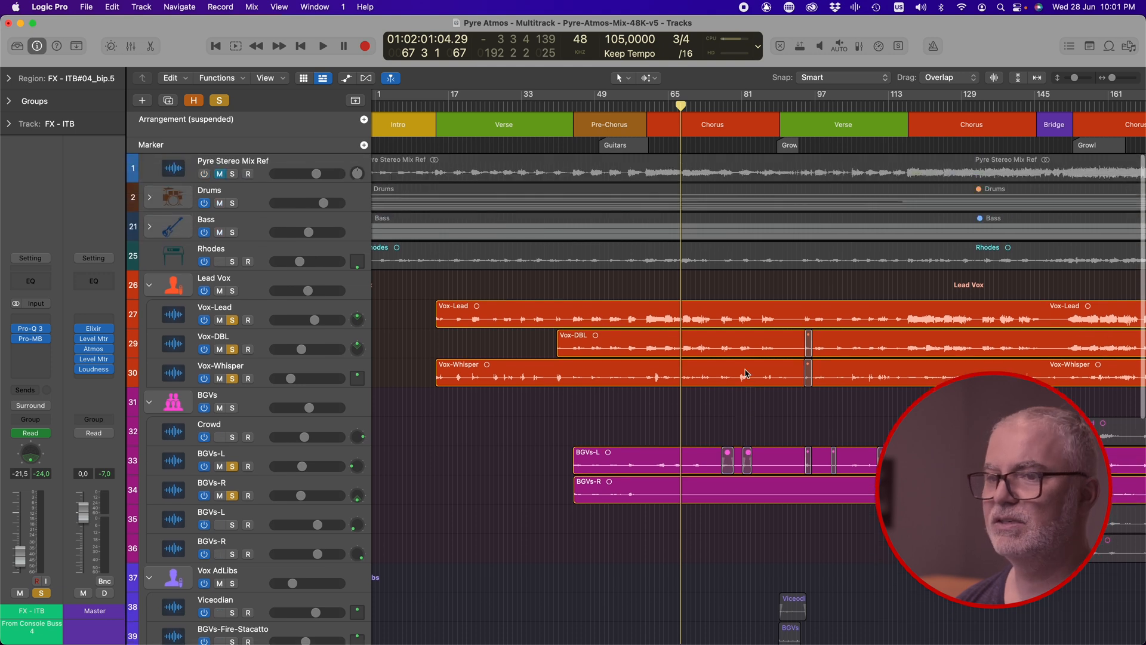
scroll(746, 374, "down", 3)
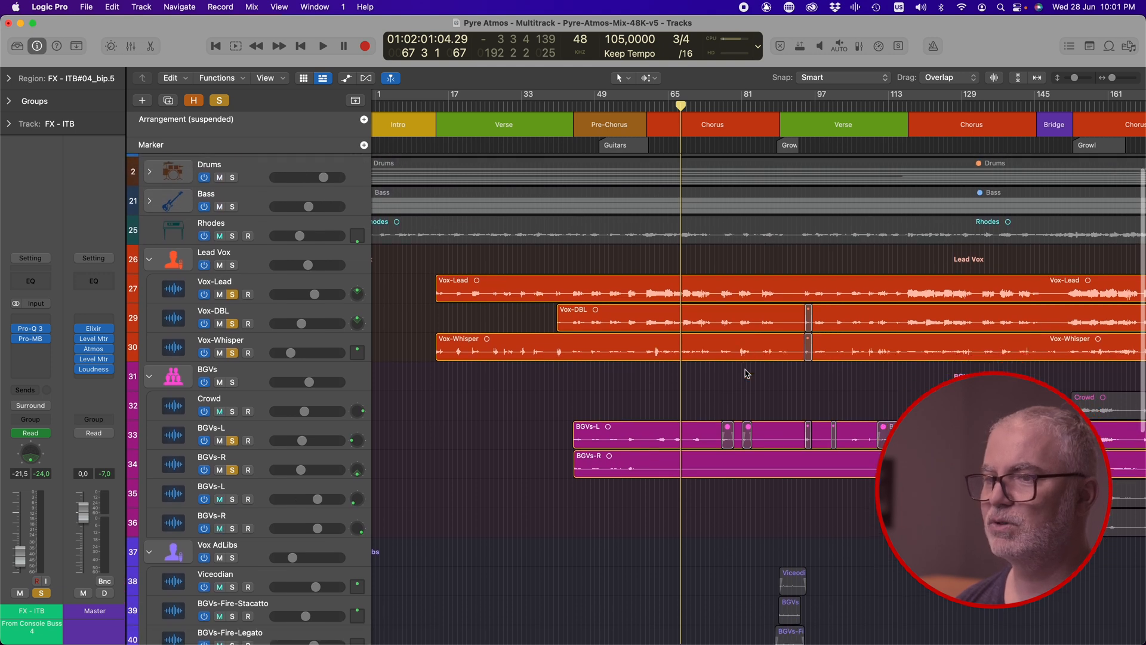
scroll(747, 374, "down", 4)
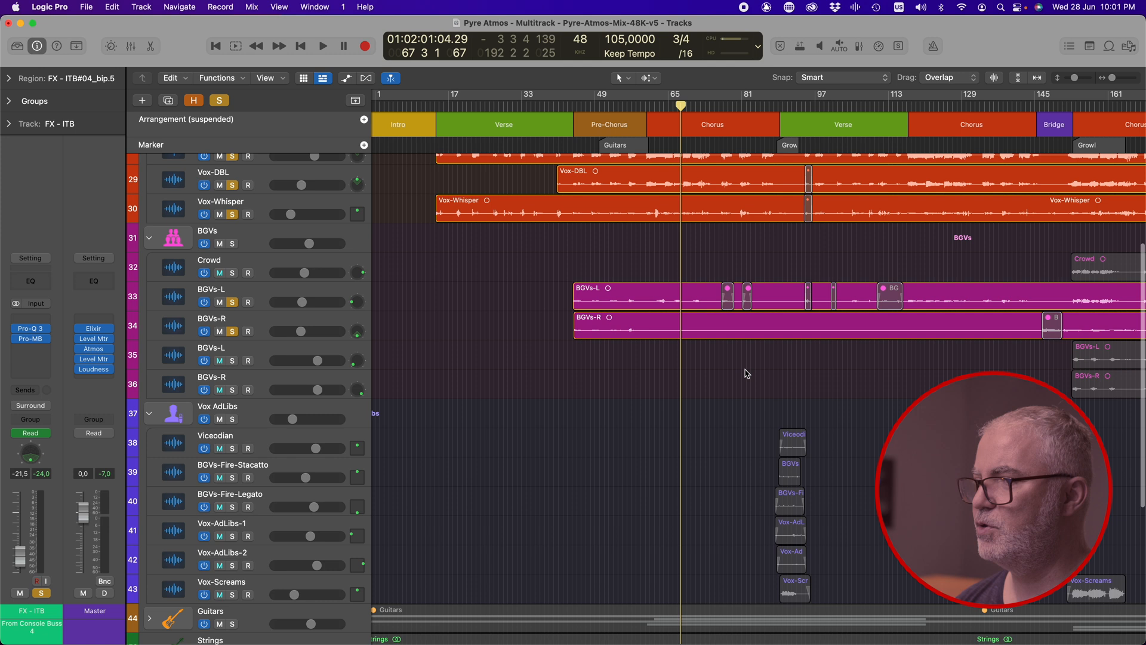
scroll(746, 374, "down", 5)
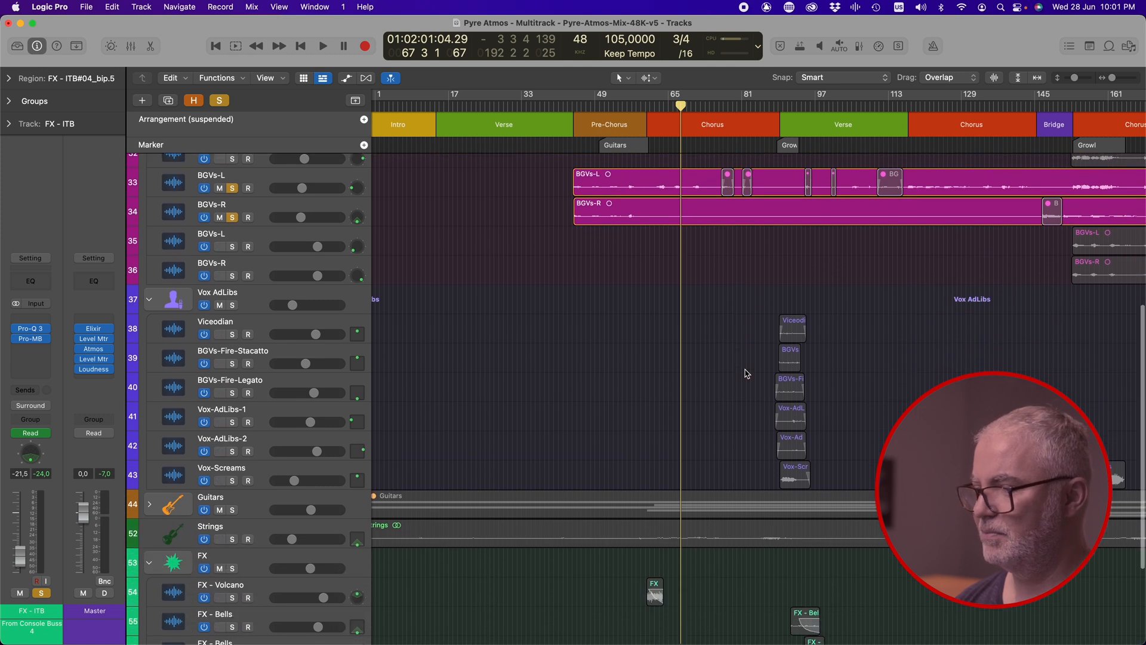
scroll(747, 374, "up", 15)
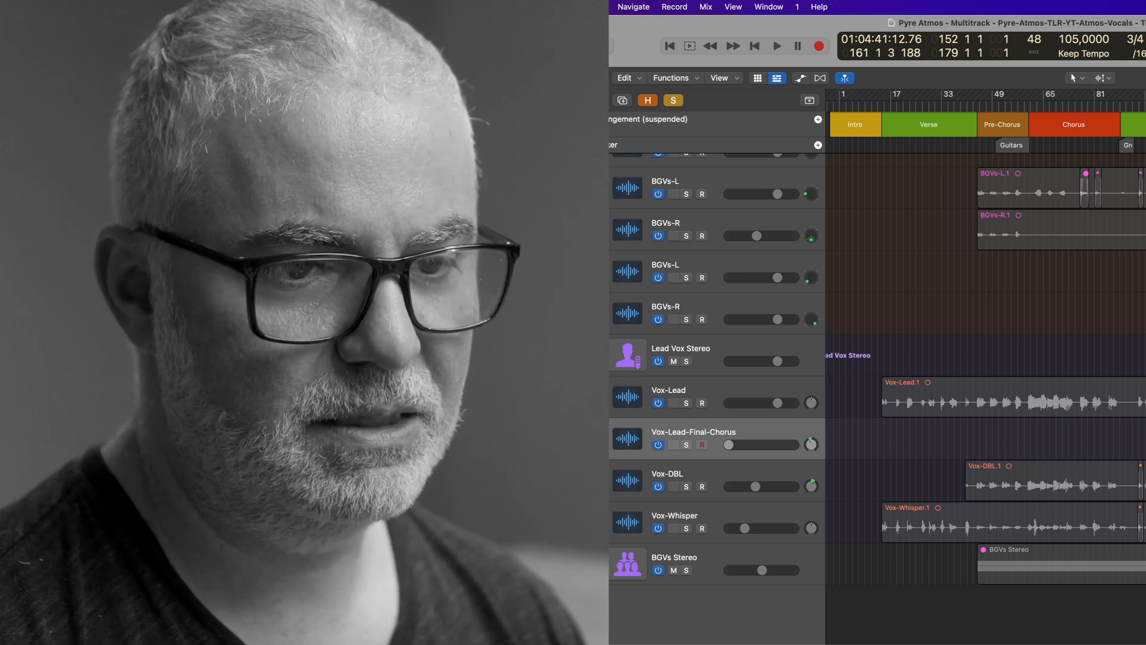
Go through the stereo vocal tracks one by one, selecting Vox-DBL, Vox-Whisper, Crowd and the BGVs-L and BGVs-R pairs
left_click(687, 472)
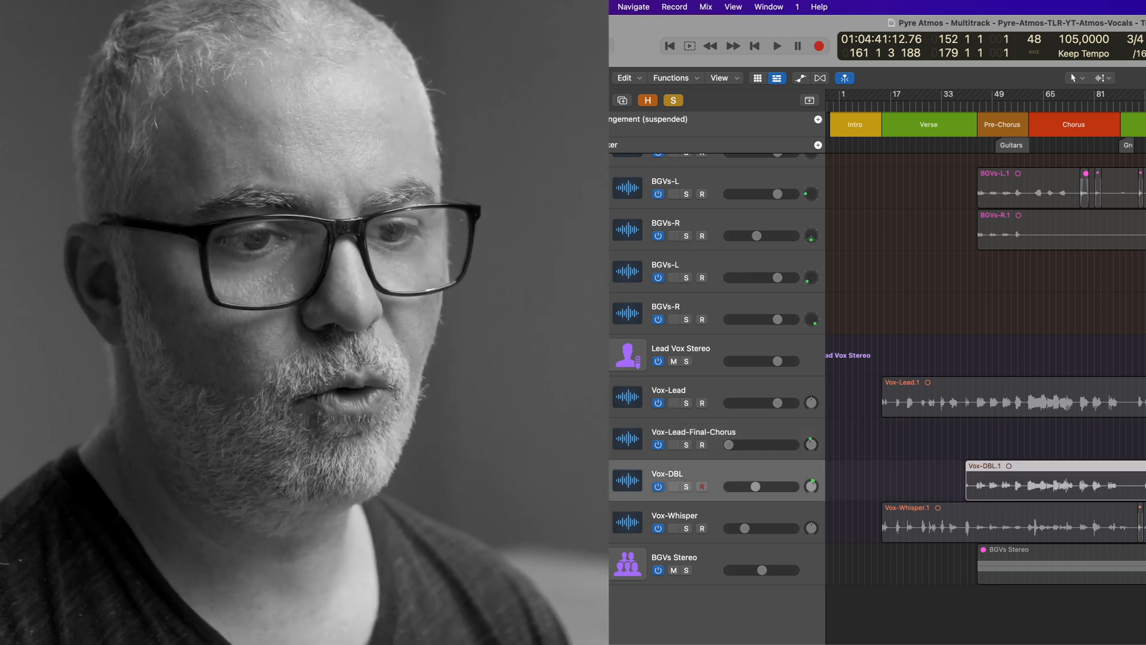
left_click(657, 516)
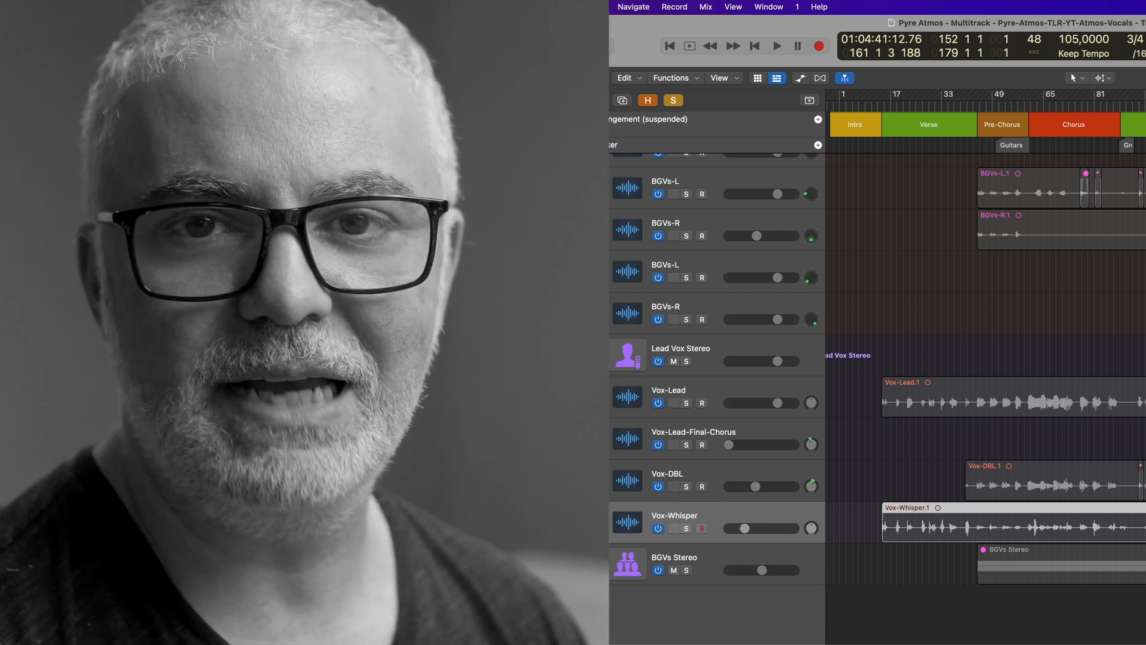
scroll(694, 391, "down", 5)
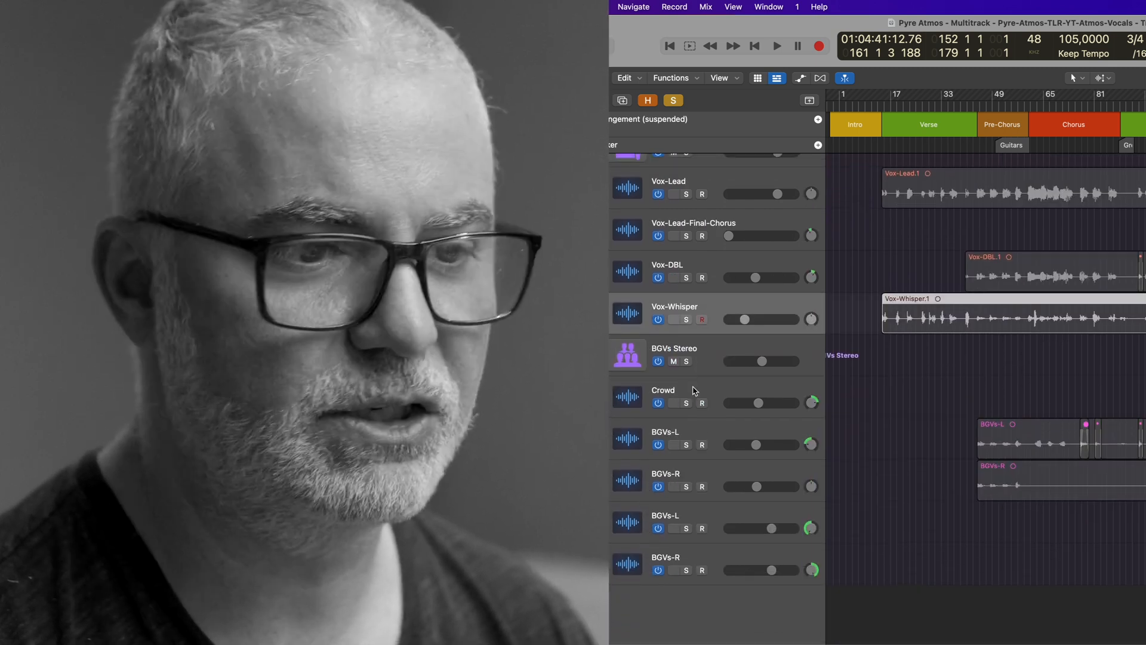
left_click(695, 391)
left_click(701, 436)
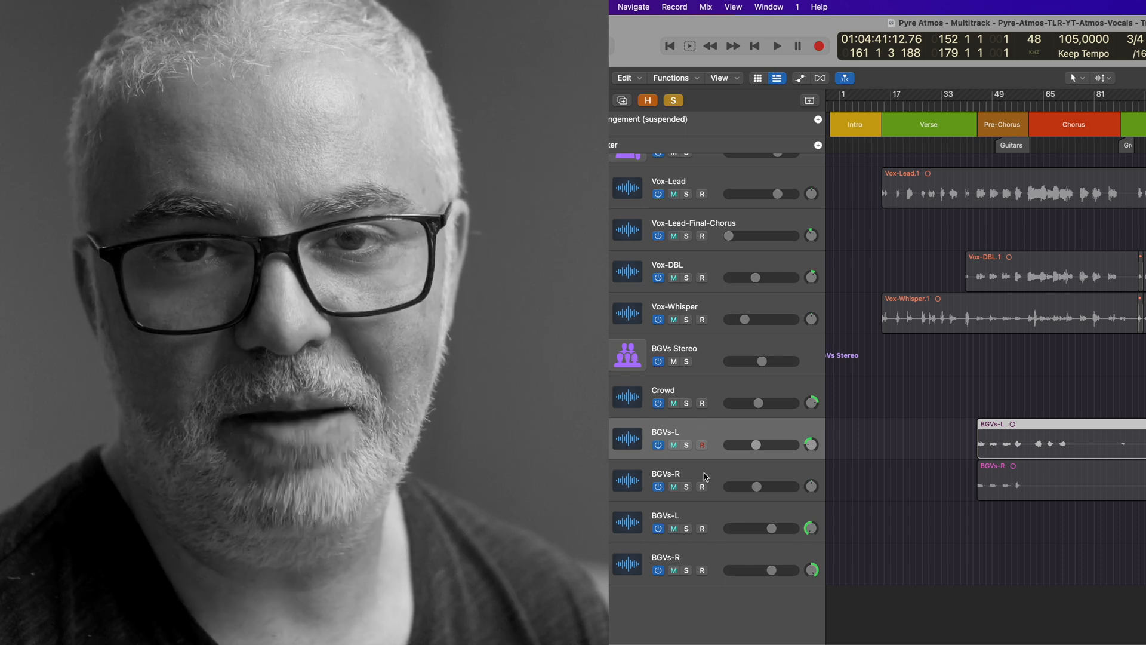
left_click(707, 477)
left_click(710, 537)
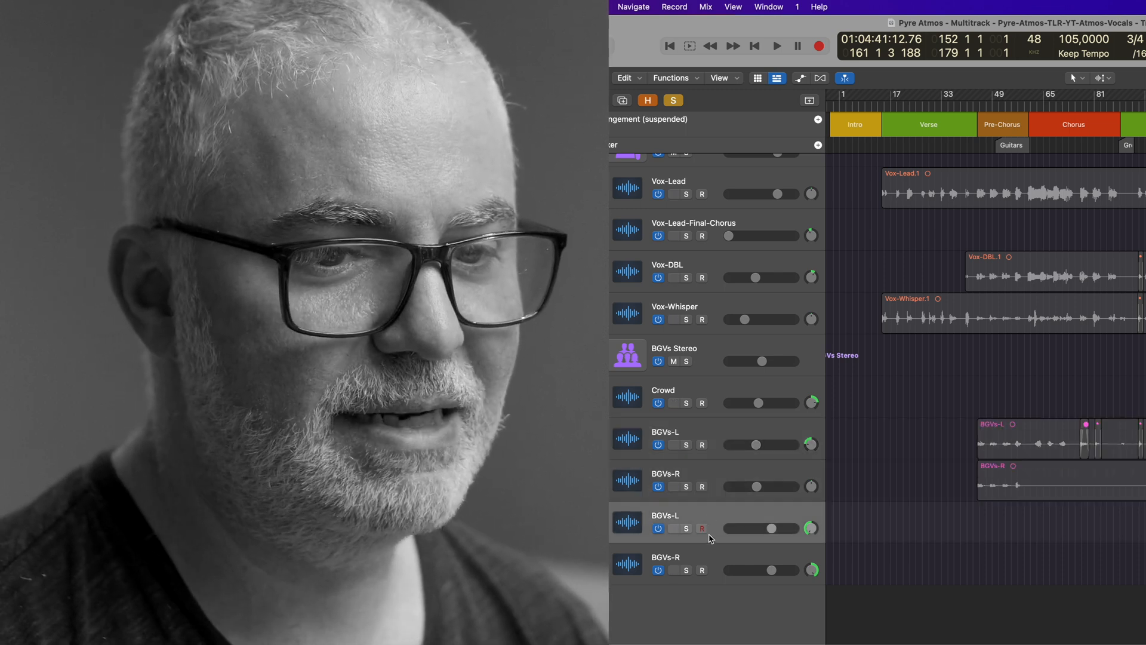
left_click(711, 558)
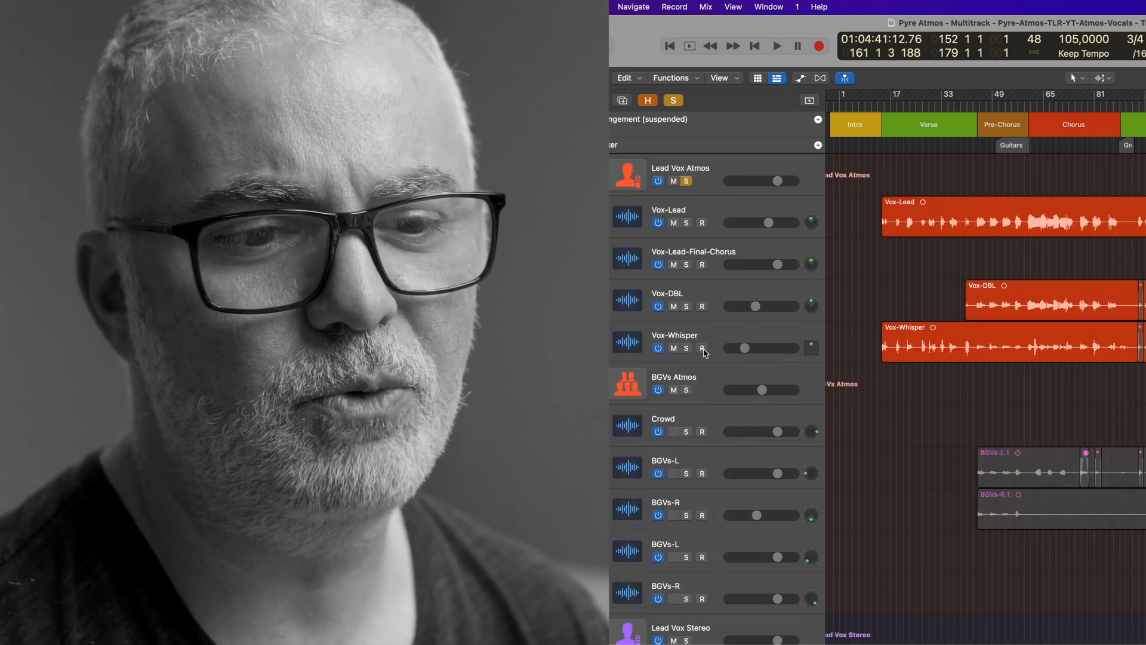
Collapse the BGVs Atmos, Lead Vox Stereo, BGVs Stereo and Lead Vox Atmos track stacks
left_click(610, 388)
left_click(611, 429)
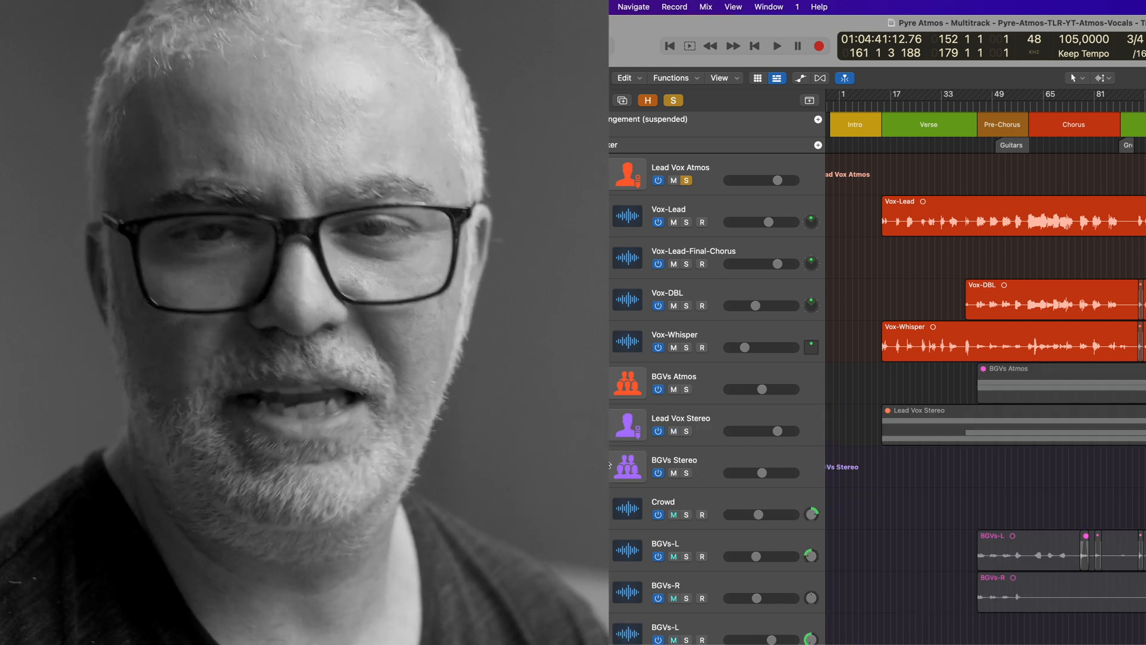
left_click(610, 470)
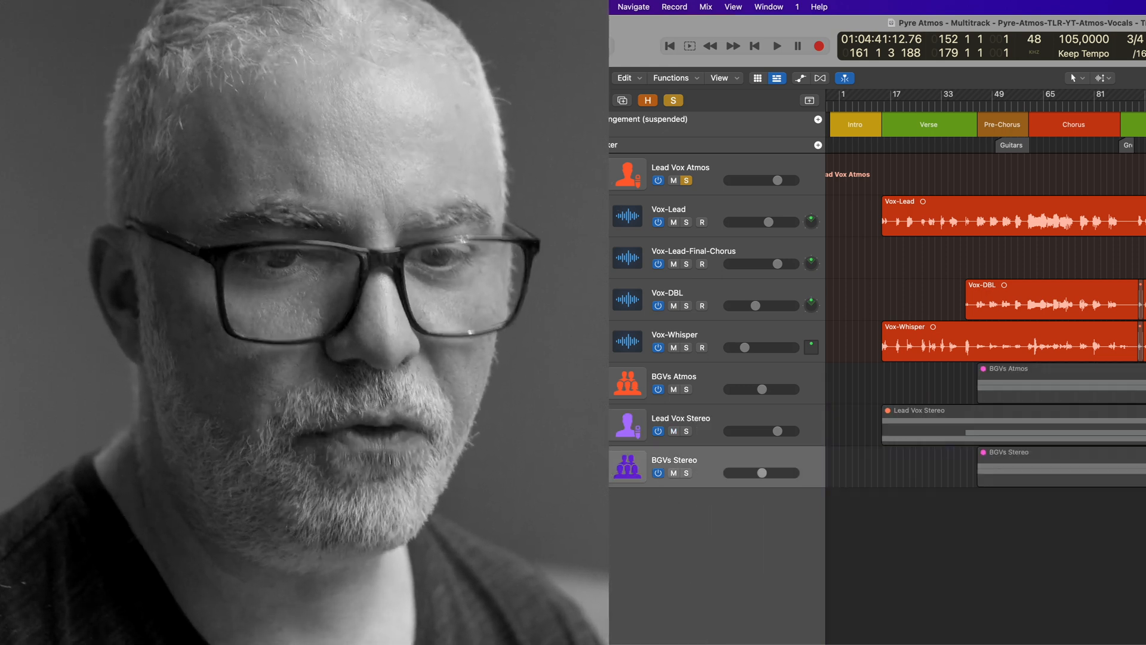
left_click(611, 173)
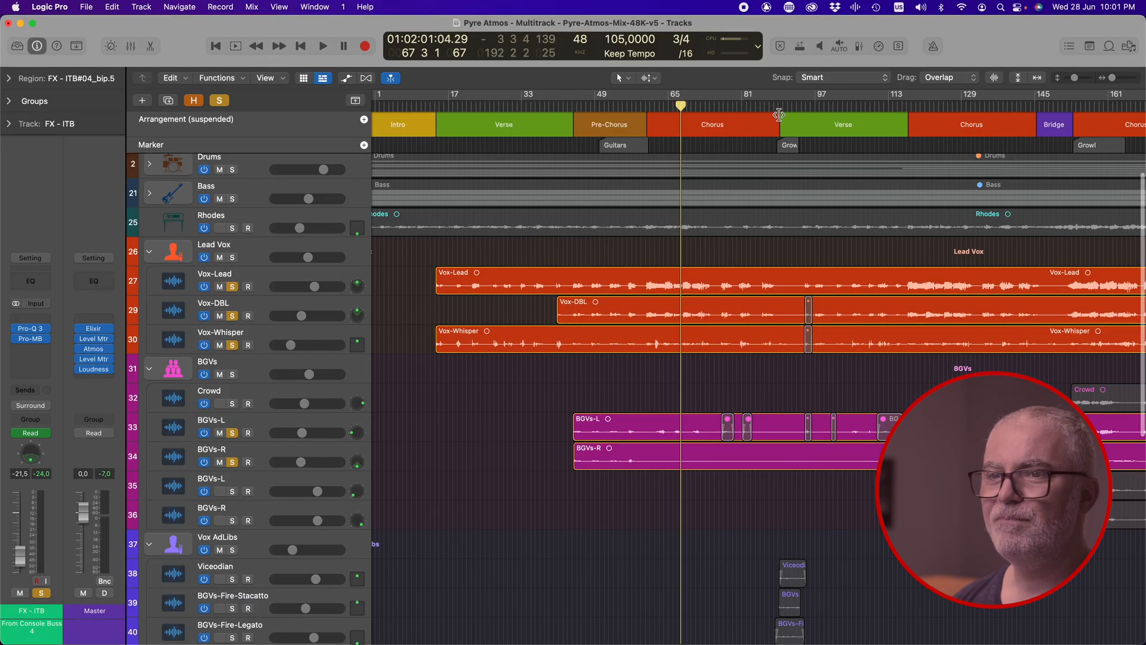
Solo the Vox AdLibs tracks 38 to 43 alongside the other soloed vocals and play from bar 88
left_click(775, 105)
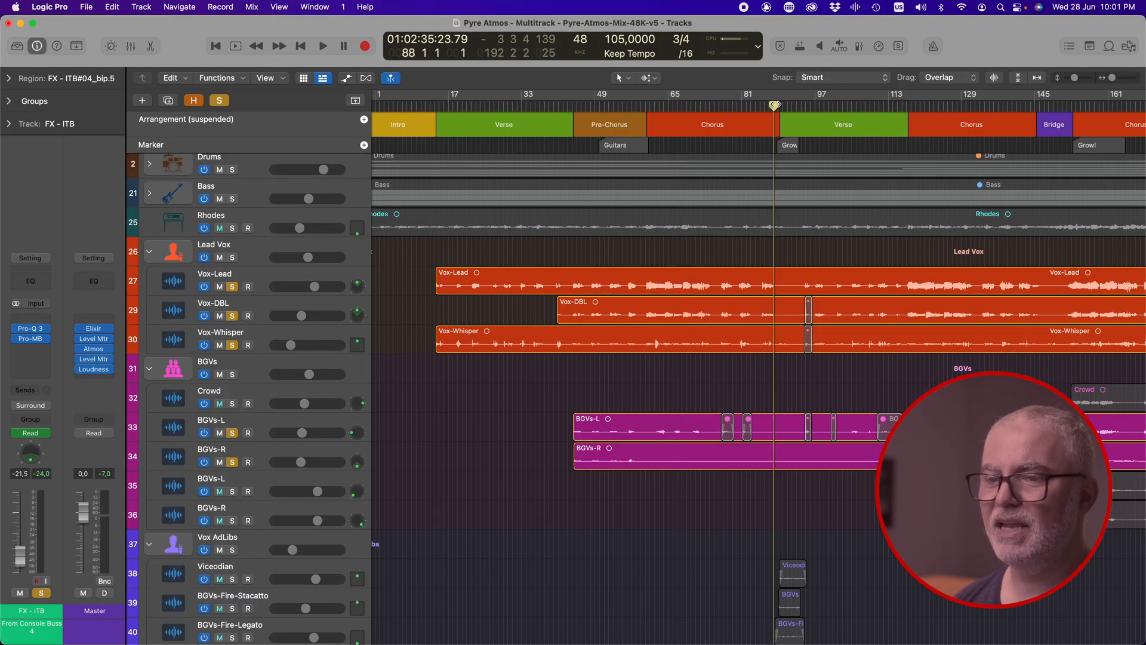
scroll(395, 454, "down", 5)
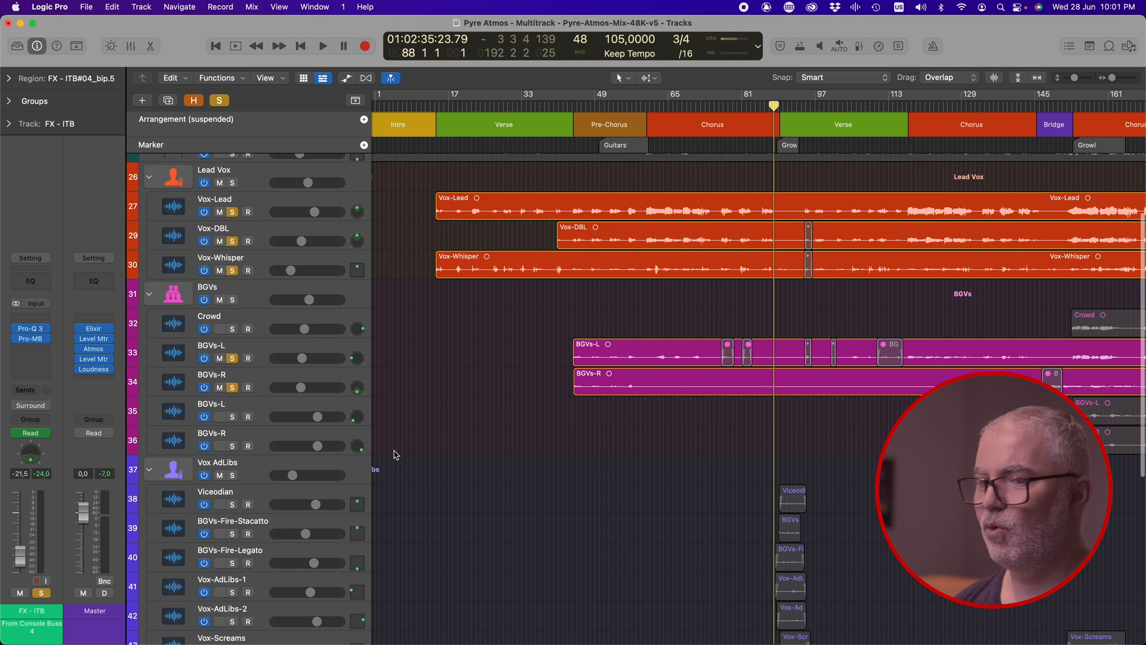
scroll(403, 421, "down", 10)
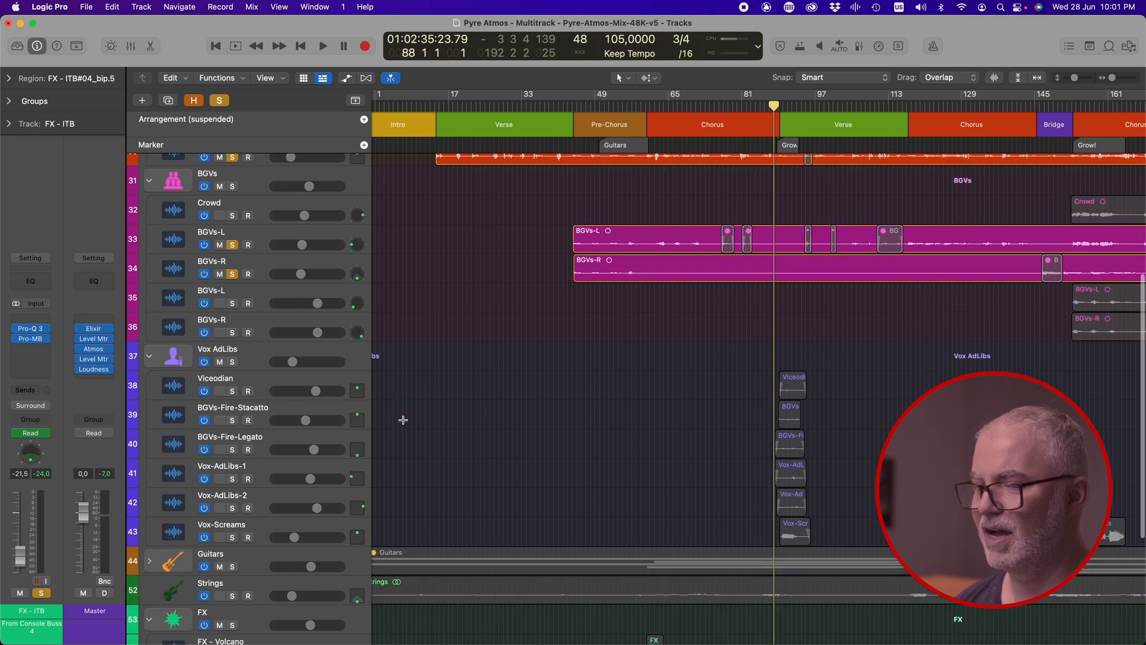
scroll(403, 420, "down", 7)
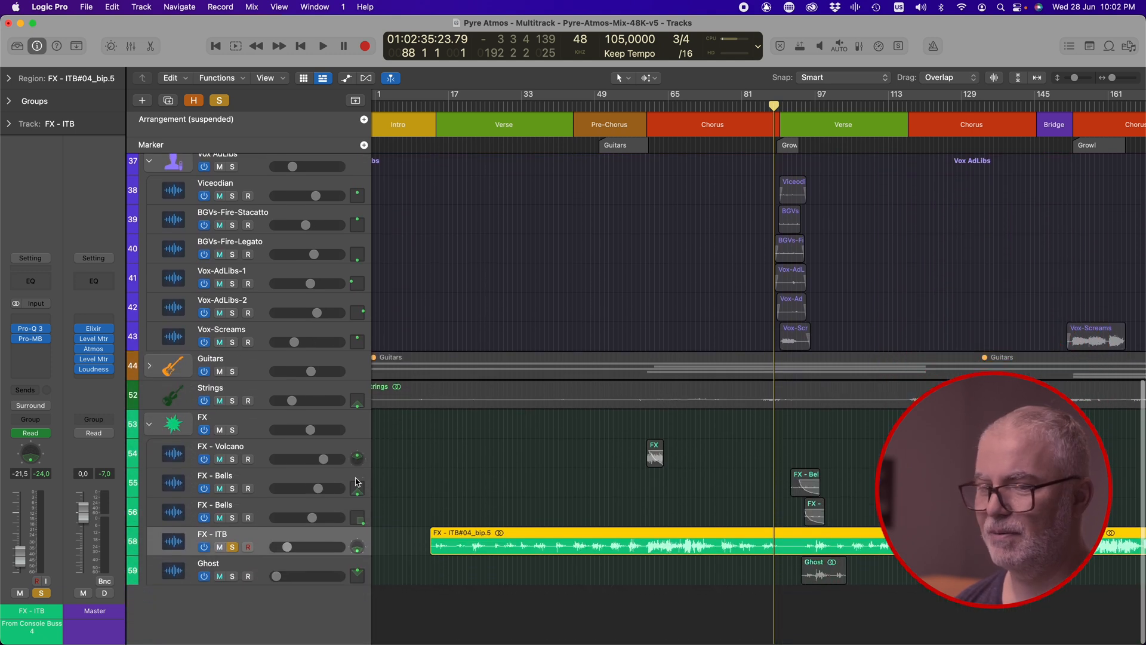
scroll(358, 440, "up", 10)
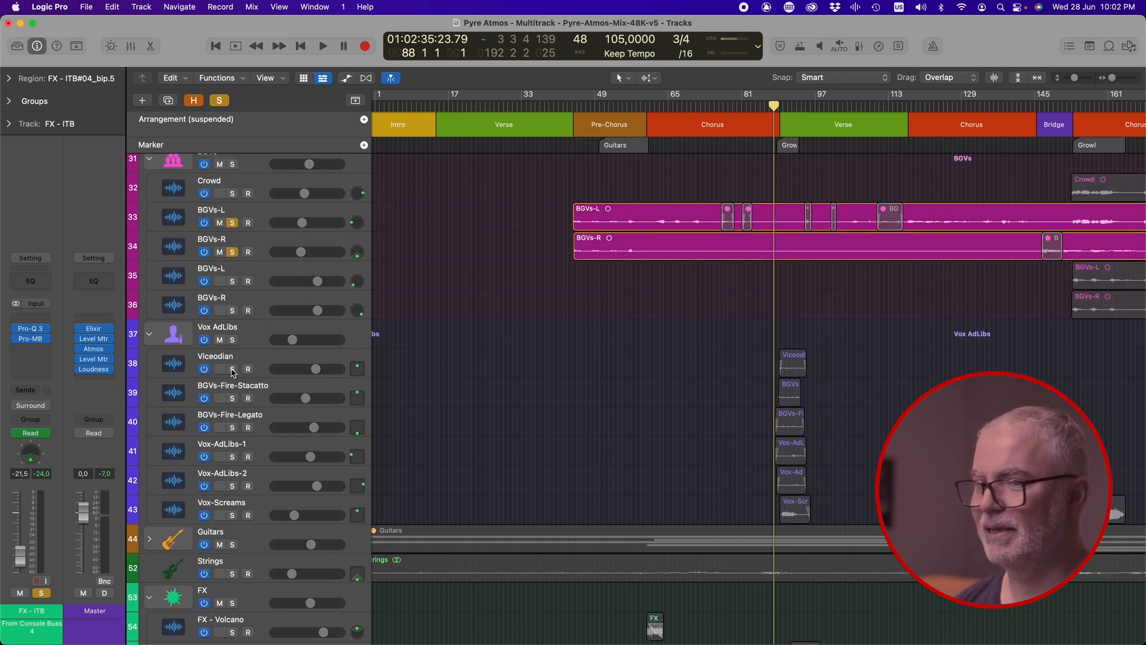
left_click(232, 371)
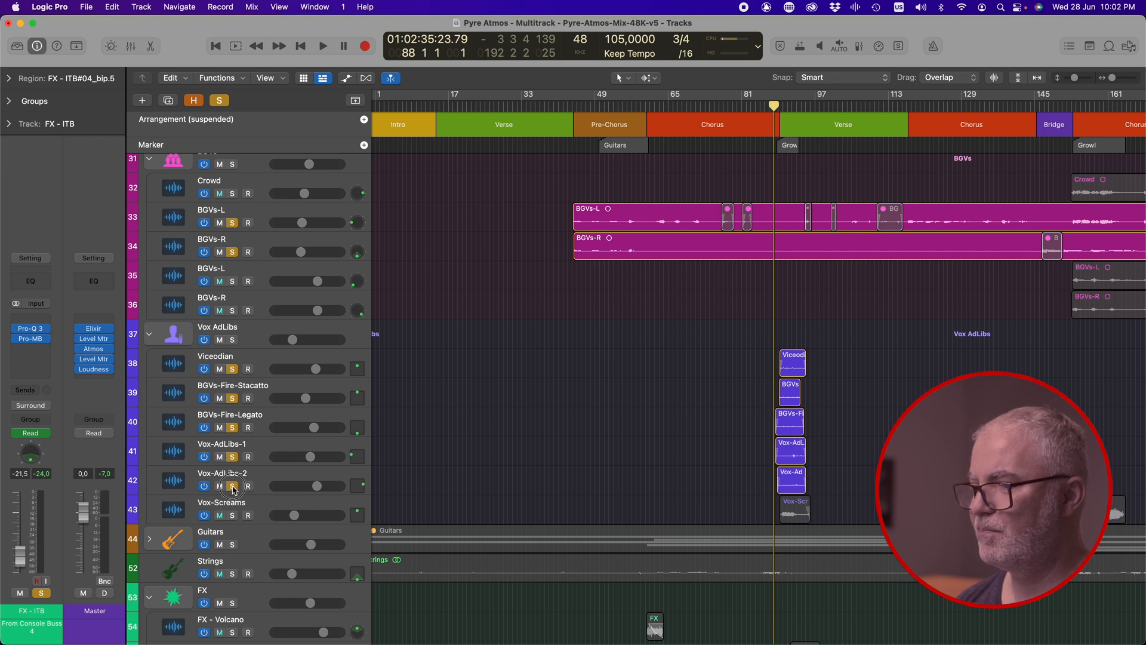
key("space")
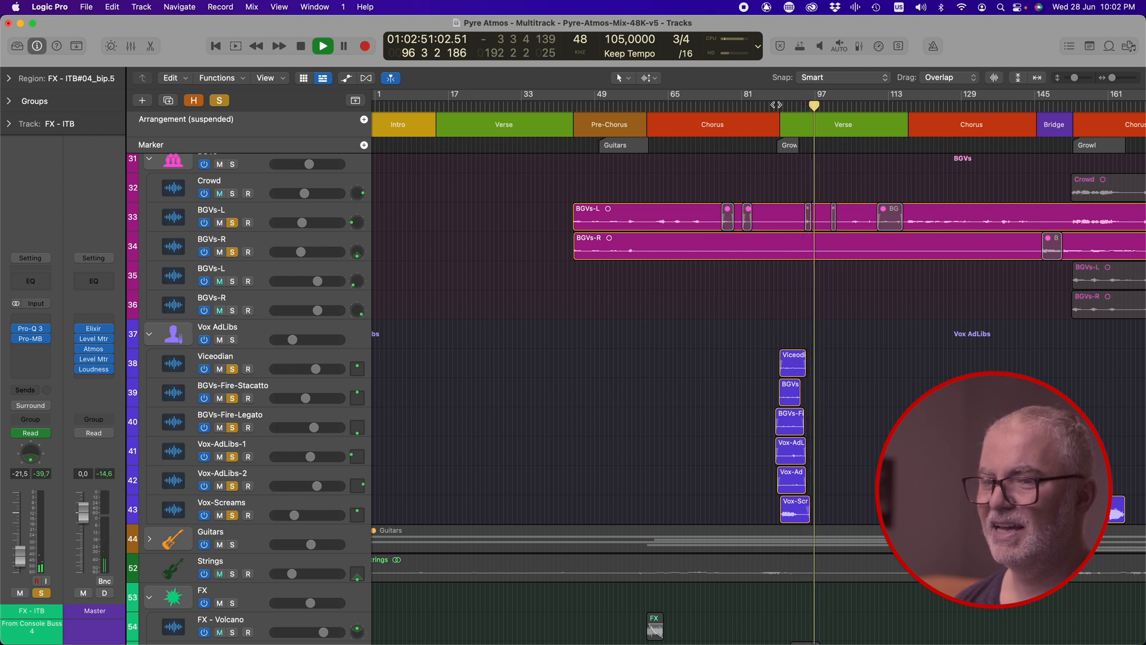
Replay the soloed ad-lib tracks from just before the second verse and look over their track levels
left_click(777, 105)
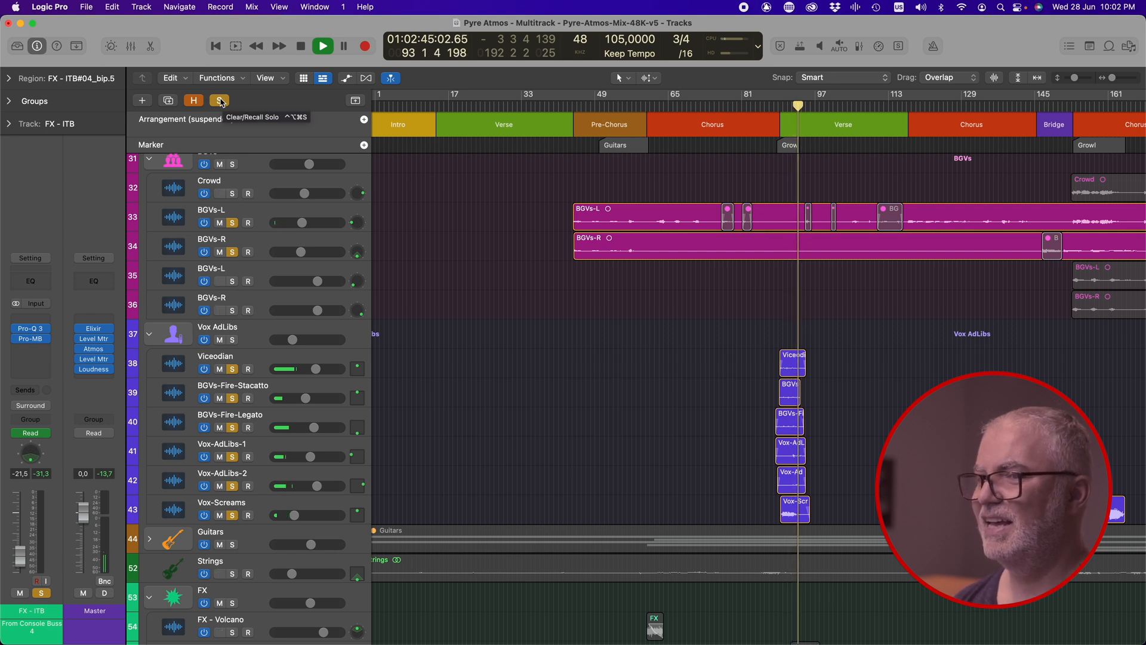
scroll(285, 227, "down", 1)
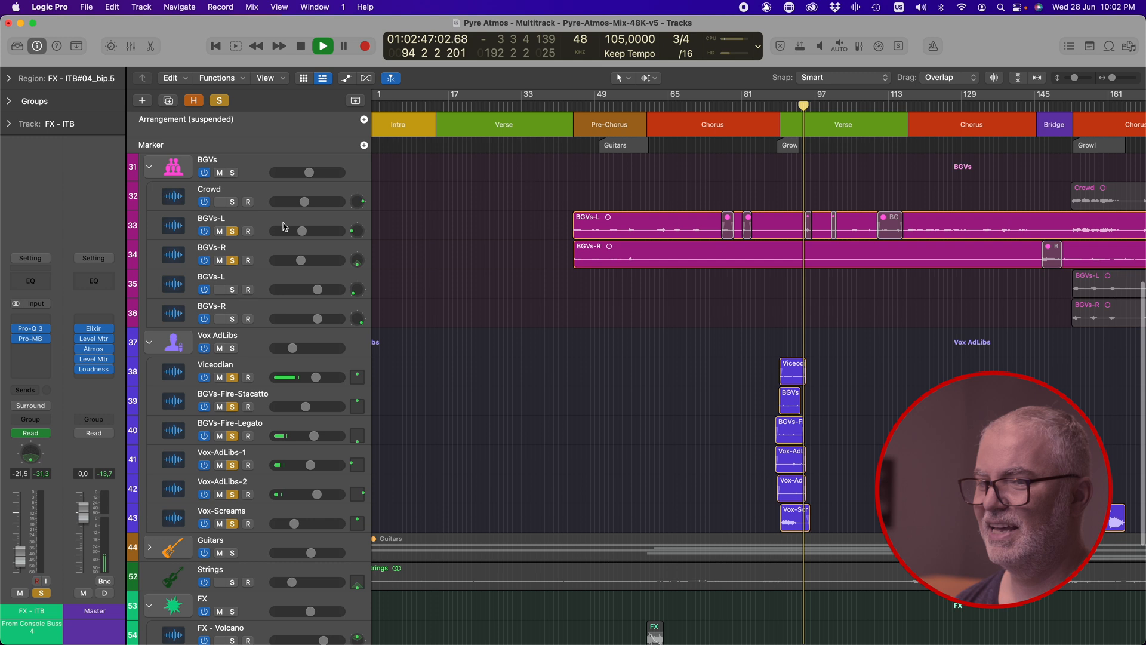
scroll(284, 227, "down", 3)
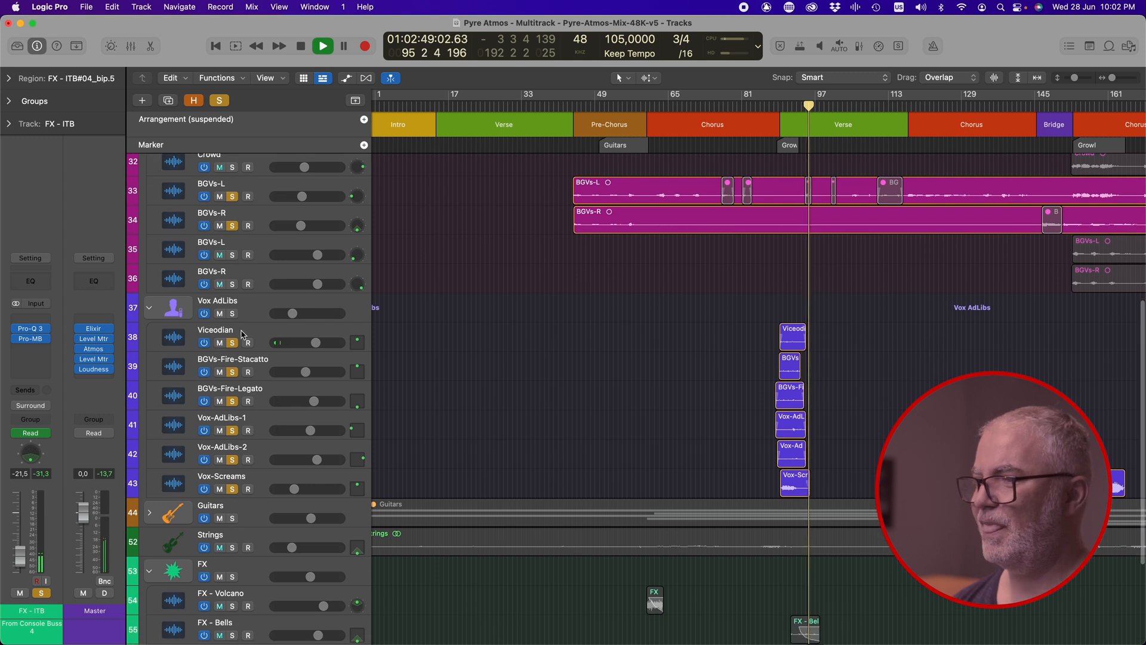
scroll(430, 263, "up", 2)
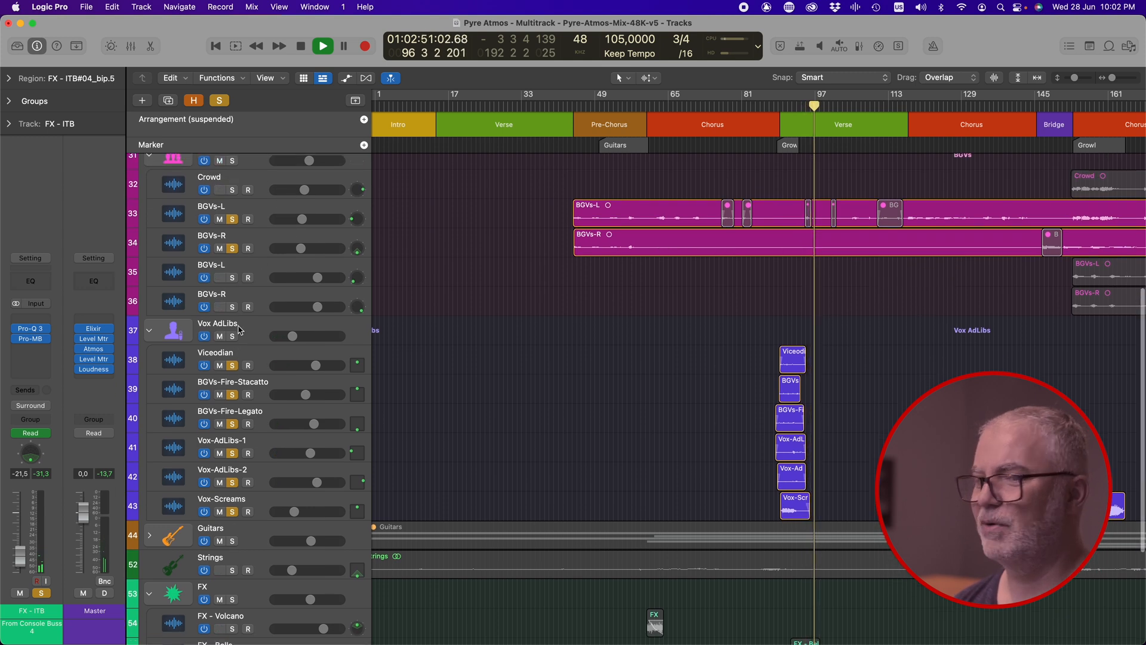
Set a cycle range from bar 88 to bar 96 around the ad-lib regions and play it
left_click_drag(781, 96, 812, 101)
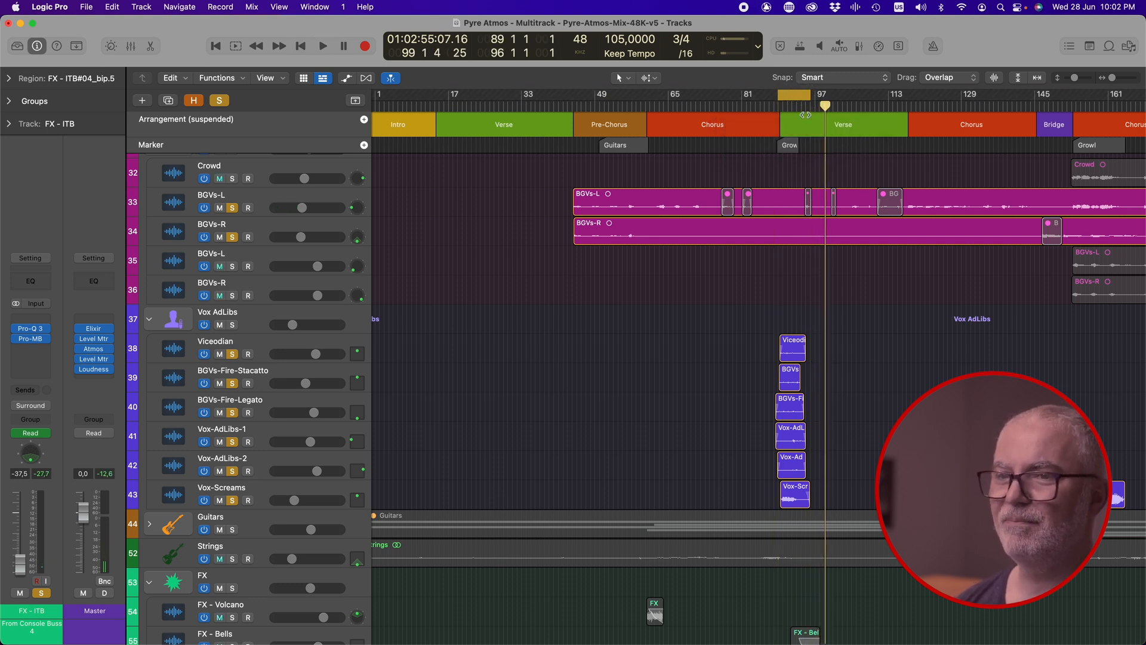
key("space")
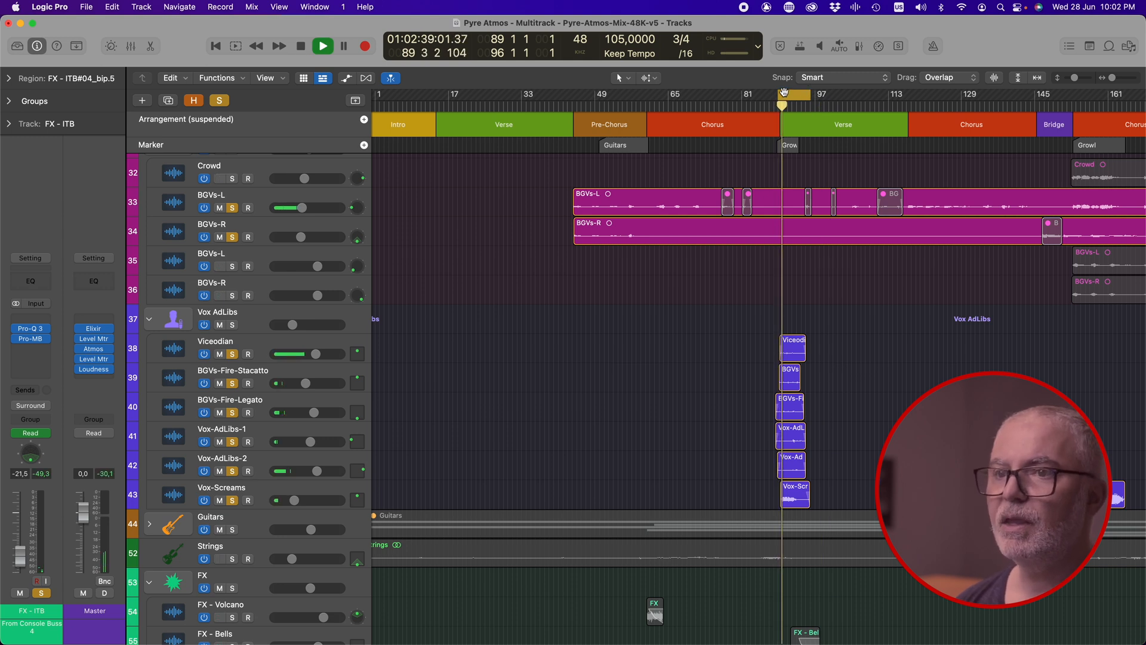
left_click_drag(779, 96, 774, 96)
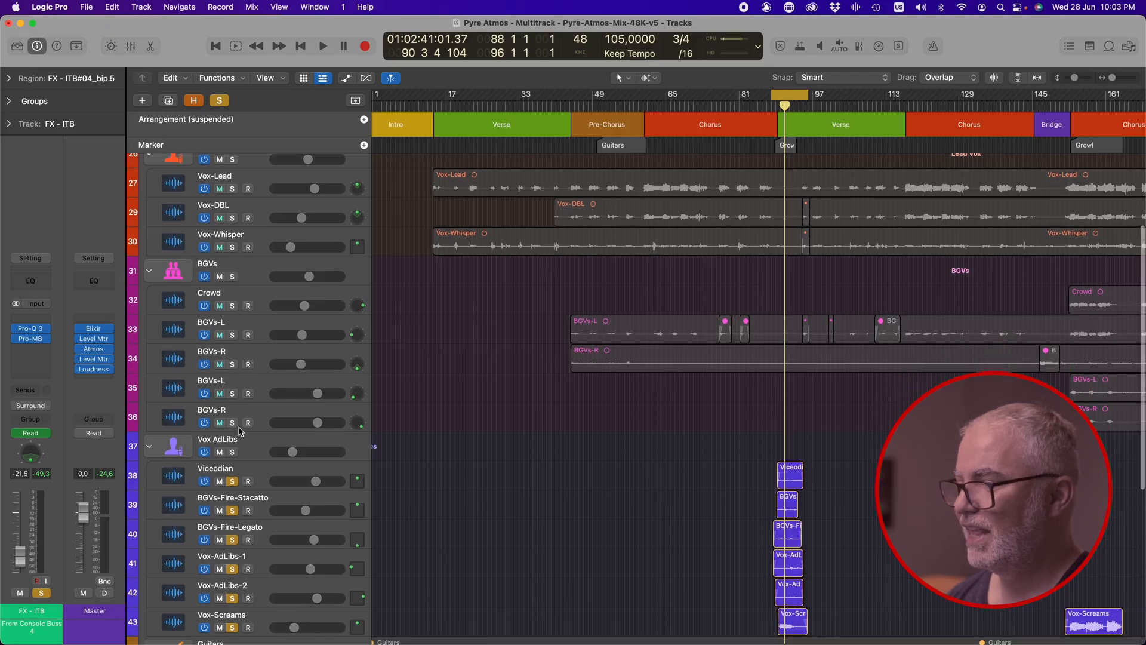
Leave only Viceodian soloed among the Vox AdLibs tracks, then play the start of the cycle range and stop
scroll(239, 431, "down", 4)
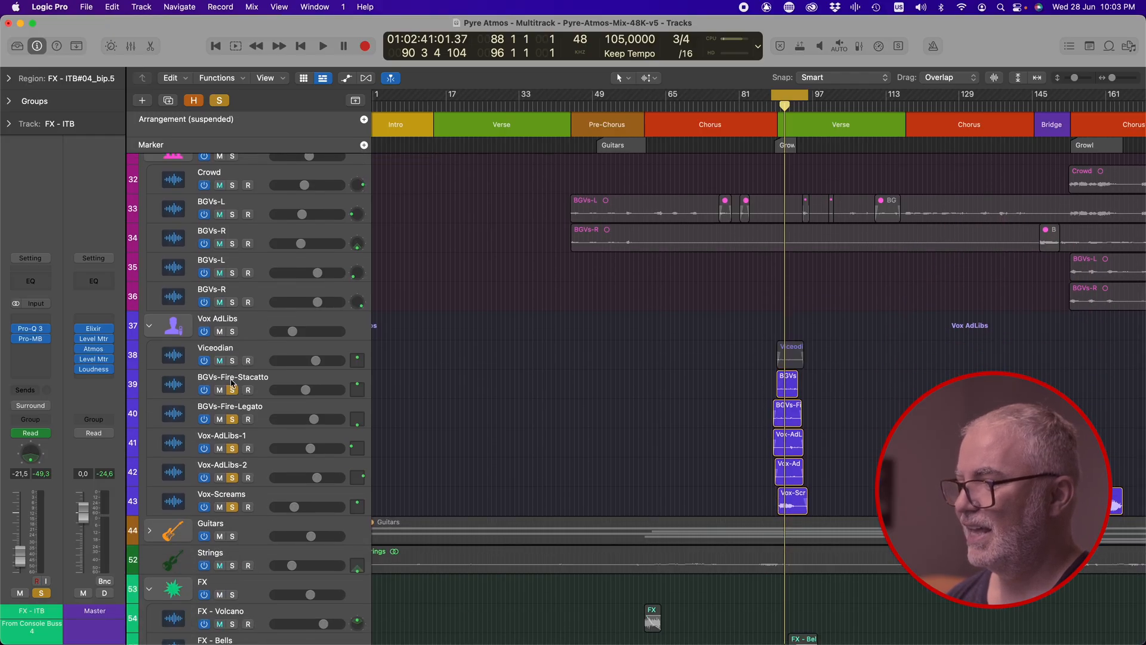
left_click(233, 448)
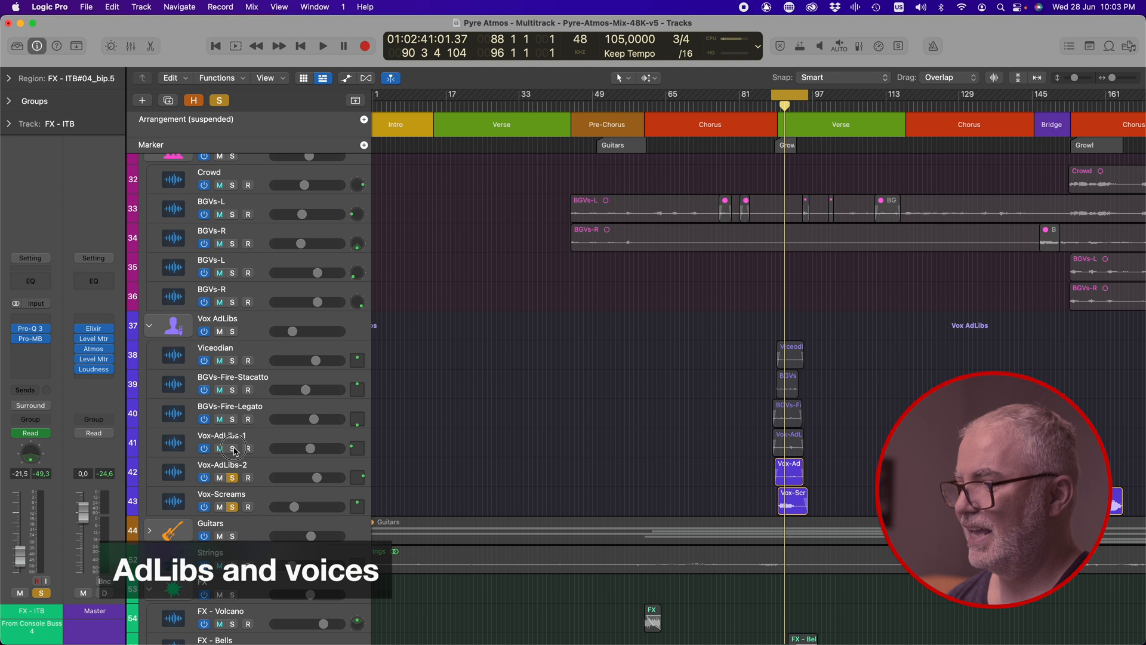
left_click(233, 477)
left_click(233, 507)
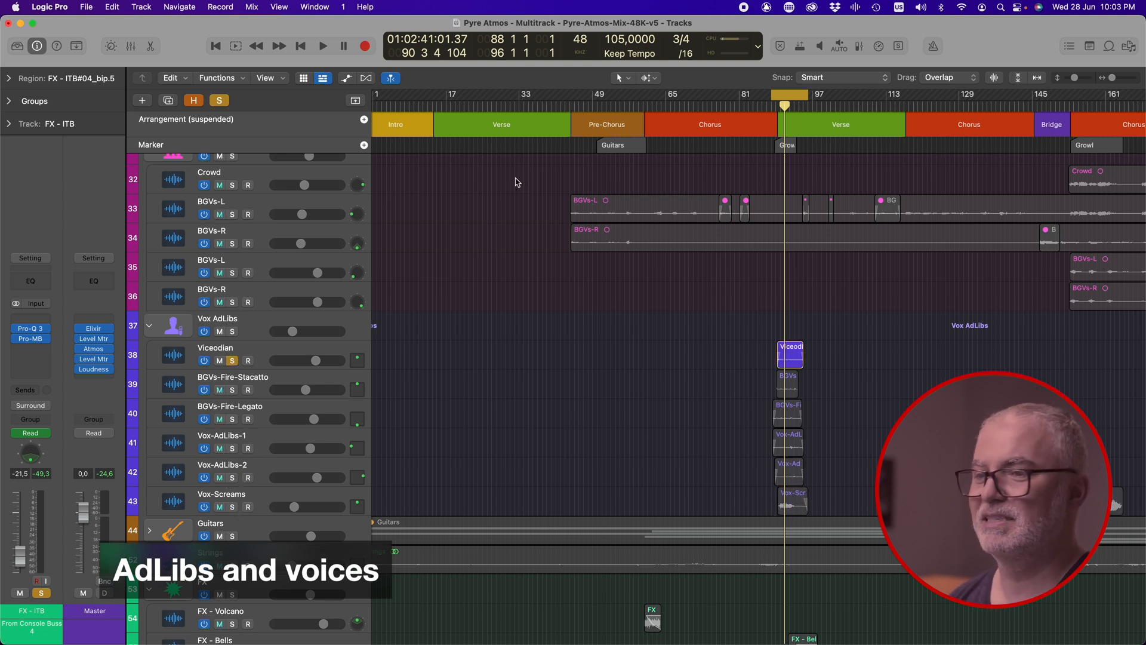
key("space")
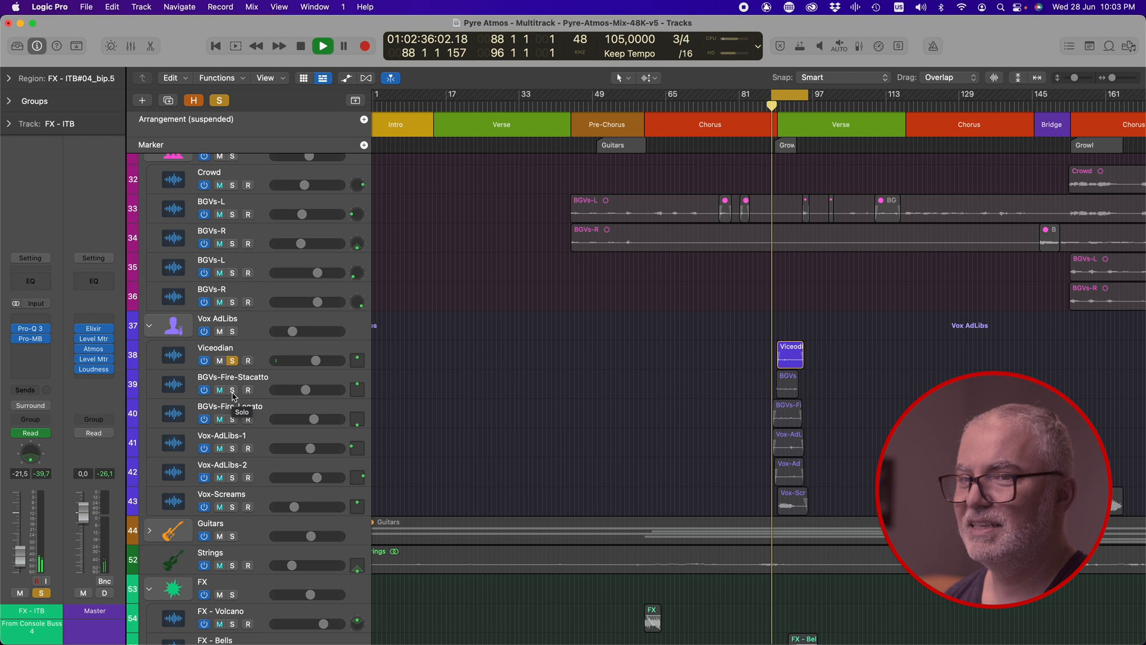
key("space")
Turn off solo on the FX - ITB track and return to the Vox AdLibs tracks
scroll(234, 418, "down", 5)
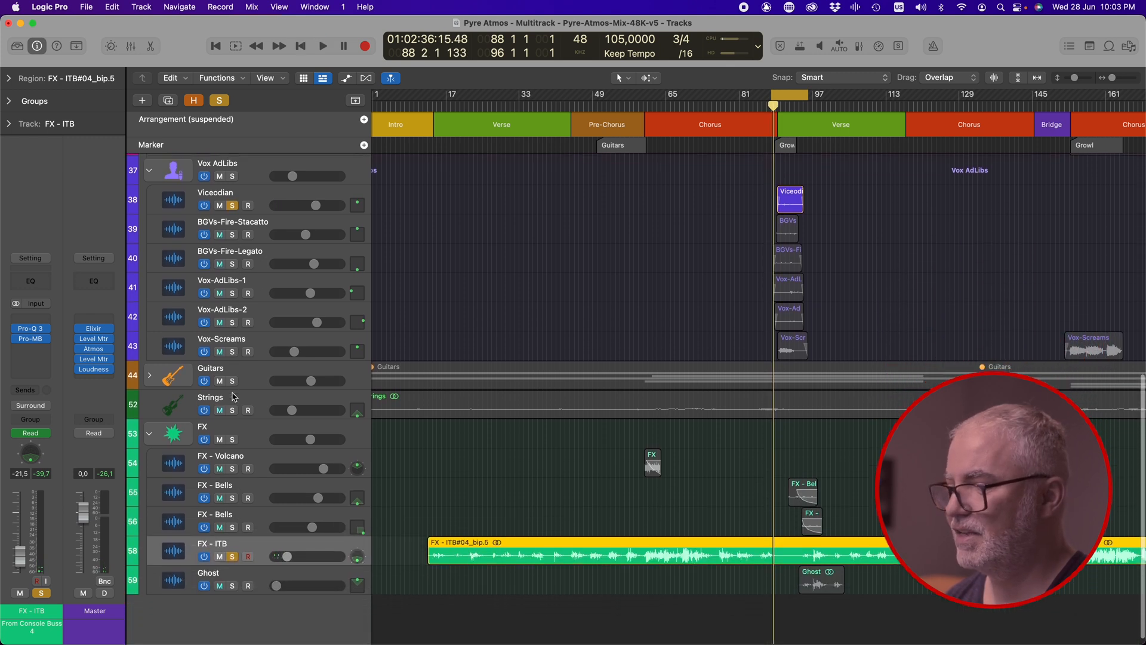
left_click(232, 555)
scroll(263, 370, "up", 3)
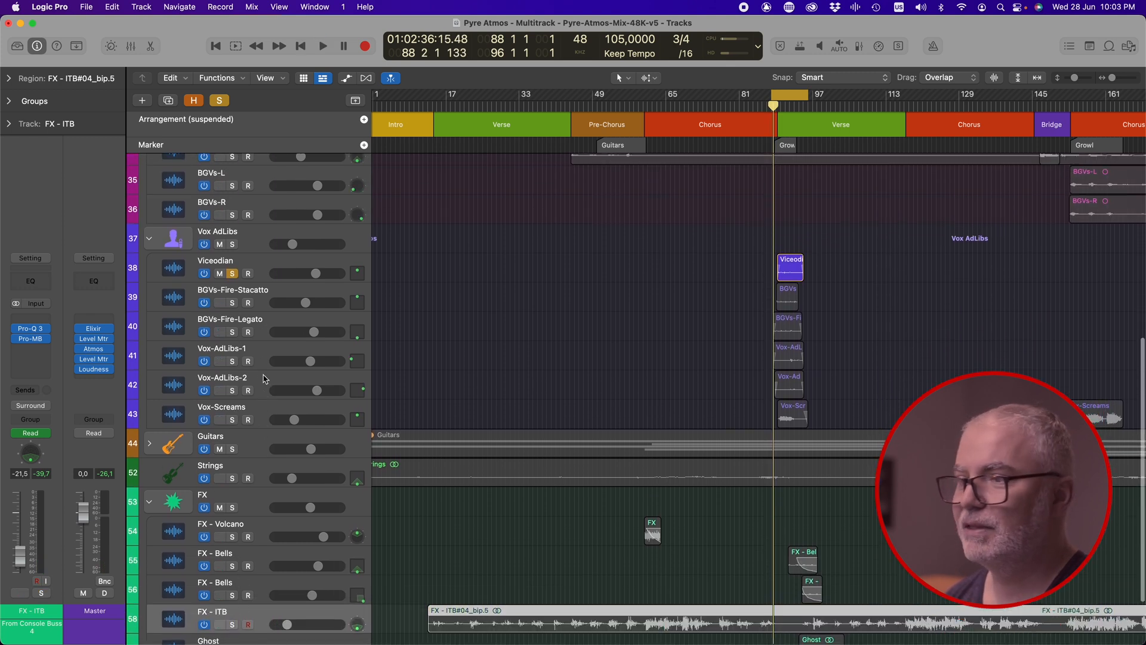
Play the cycle range and examine Viceodian's position in its 3D Object Panner, then close the panner
key("space")
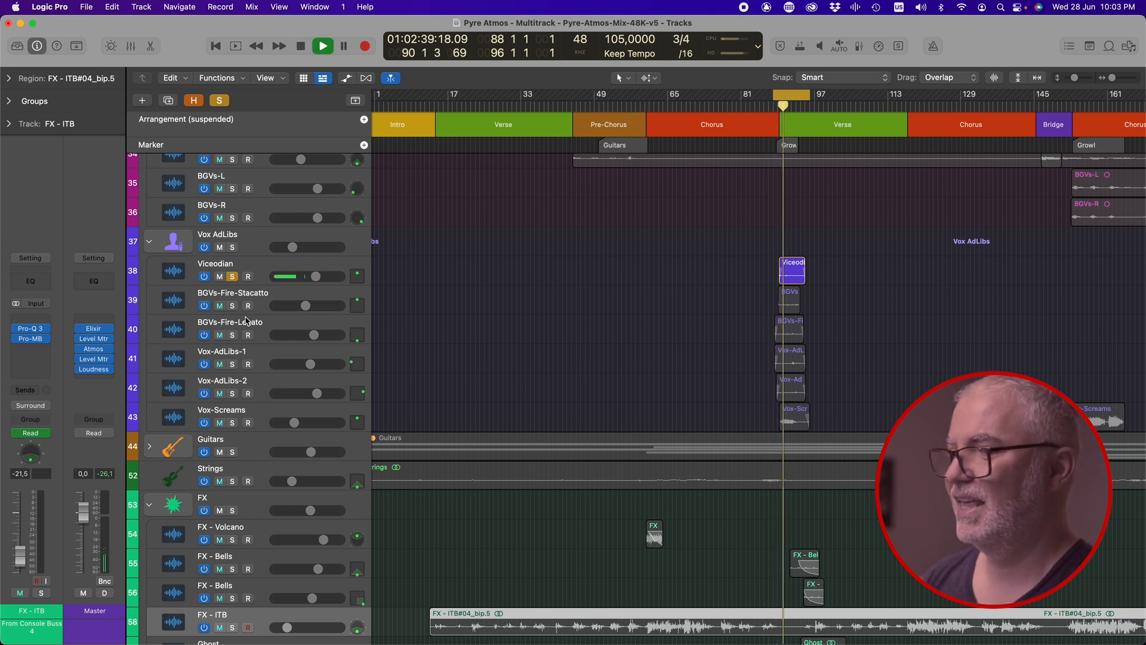
double_click(358, 277)
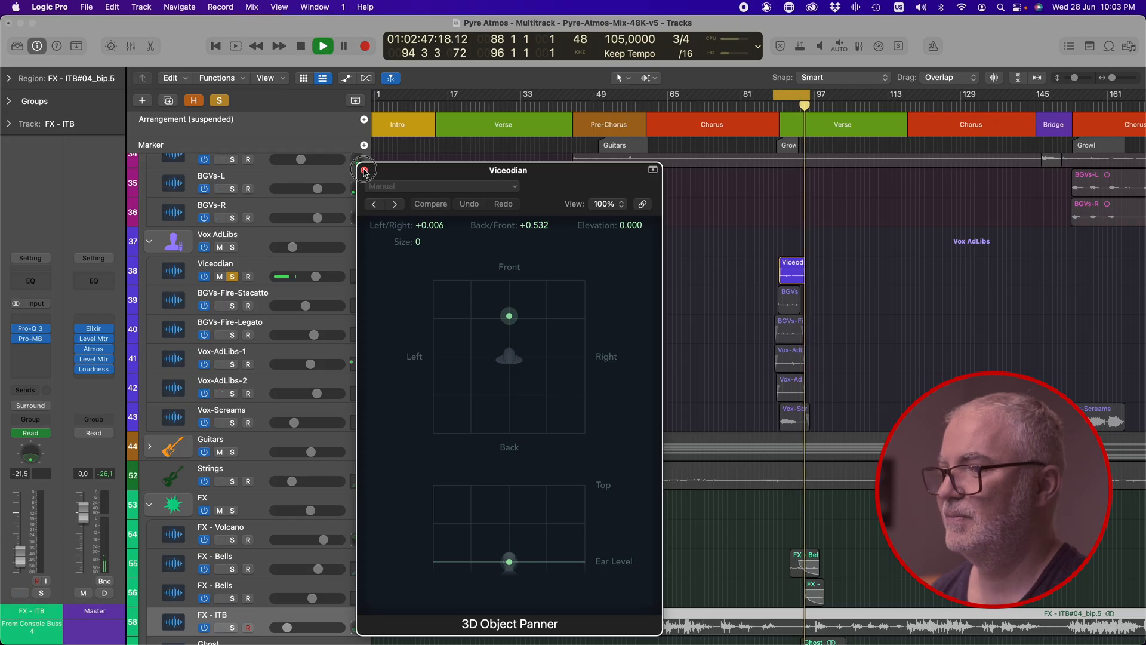
left_click(366, 175)
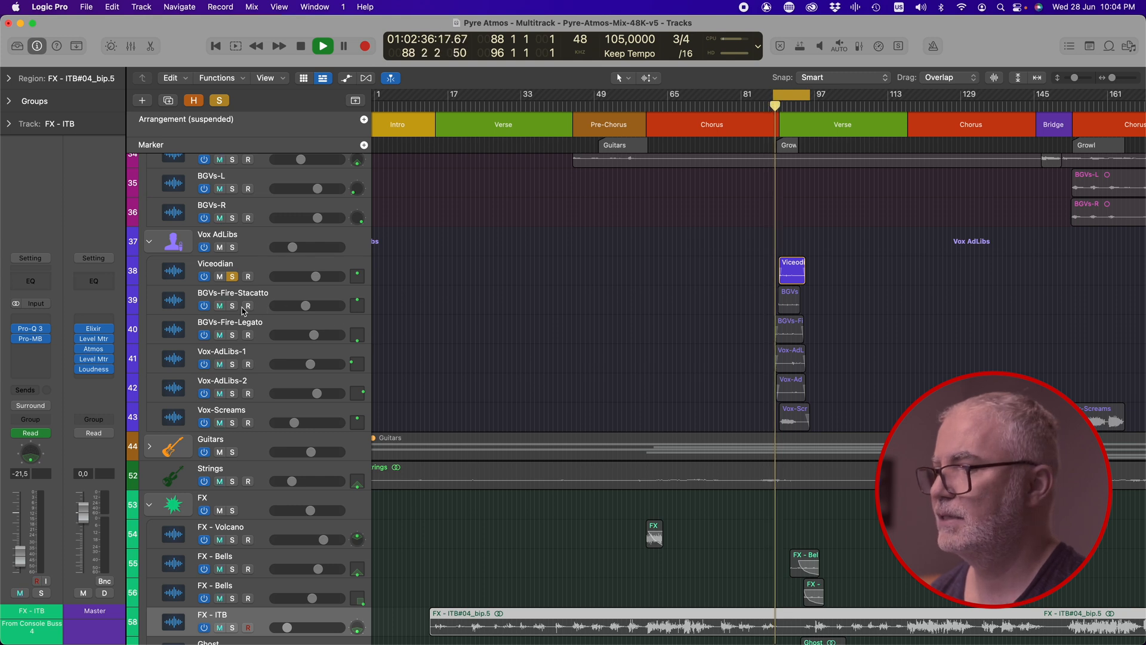
Audition BGVs-Fire-Stacatto, BGVs-Fire-Legato and Vox-AdLibs-1 in solo with Viceodian, then leave only Vox-AdLibs-1 soloed
left_click(233, 336)
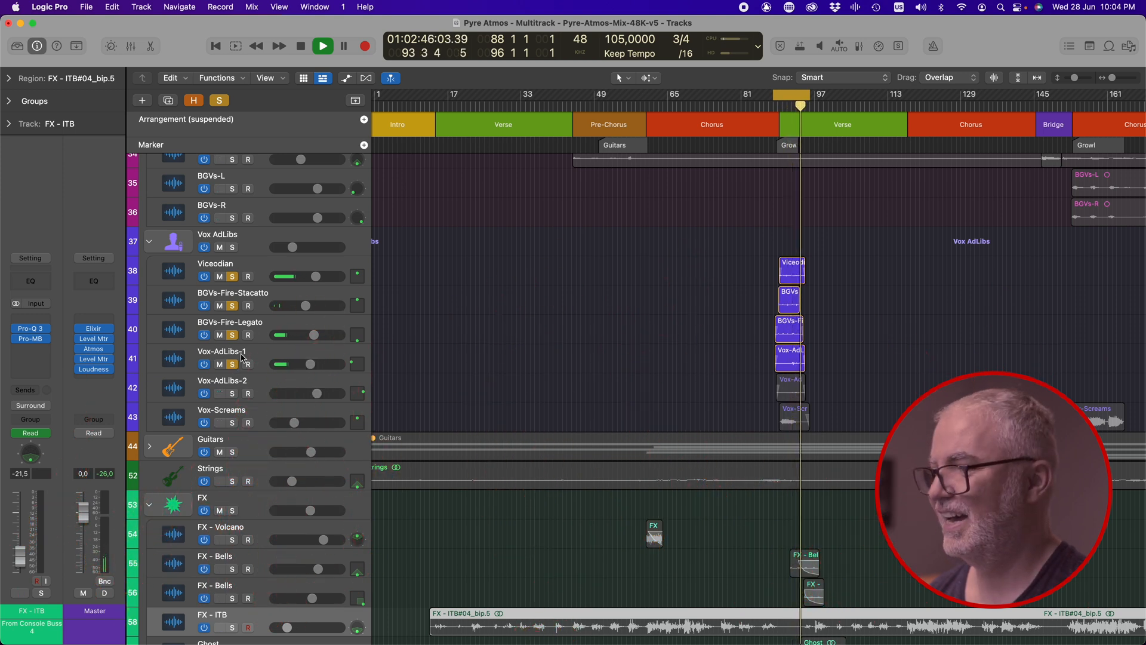
left_click(232, 277)
left_click(232, 306)
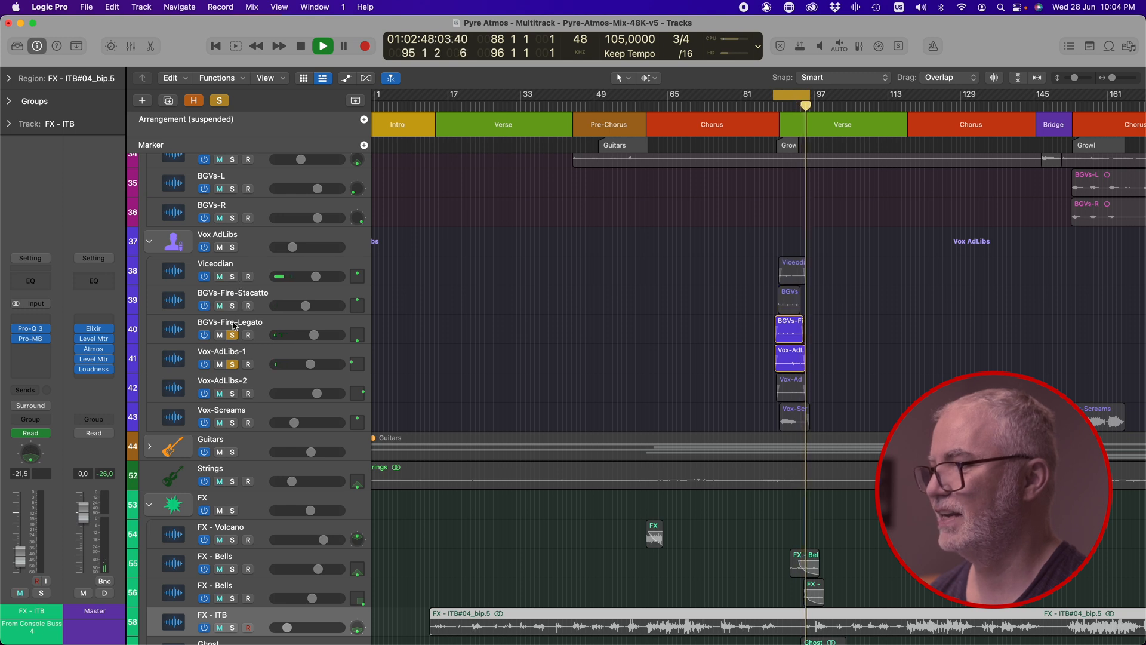
left_click(232, 335)
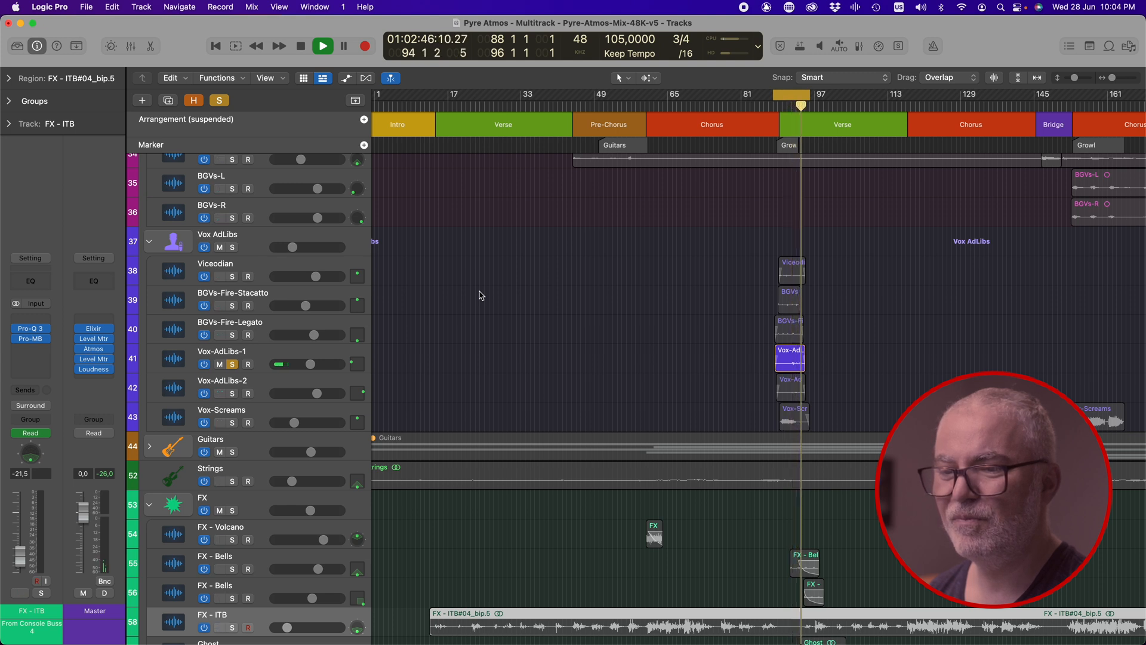
Solo Vox-AdLibs-2 together with Vox-AdLibs-1 and compare their panning and relative levels during playback
left_click(233, 395)
left_click(800, 123)
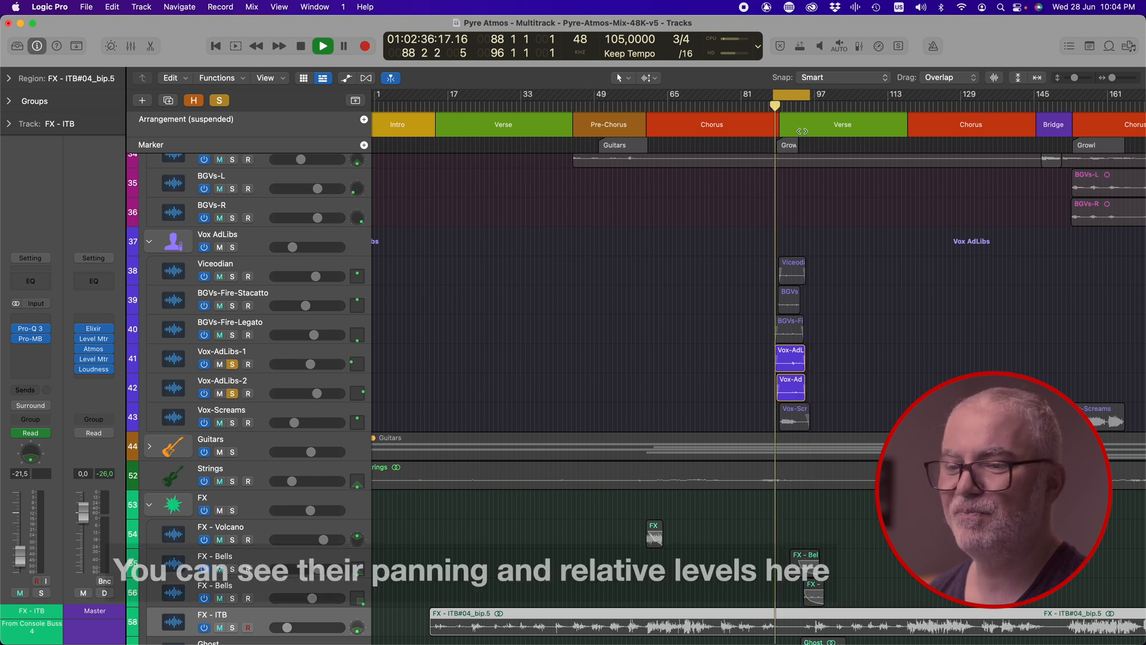
left_click_drag(258, 256, 382, 446)
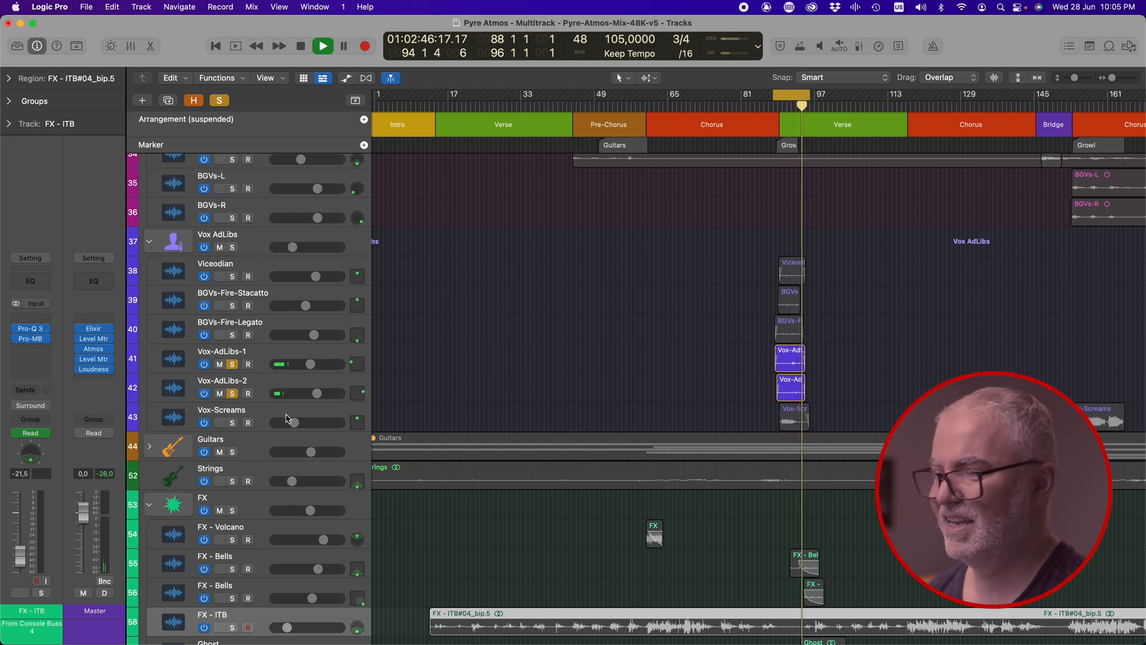
Solo the Vox-Screams track and turn off solo on Vox-AdLibs-1 and Vox-AdLibs-2
left_click(233, 425)
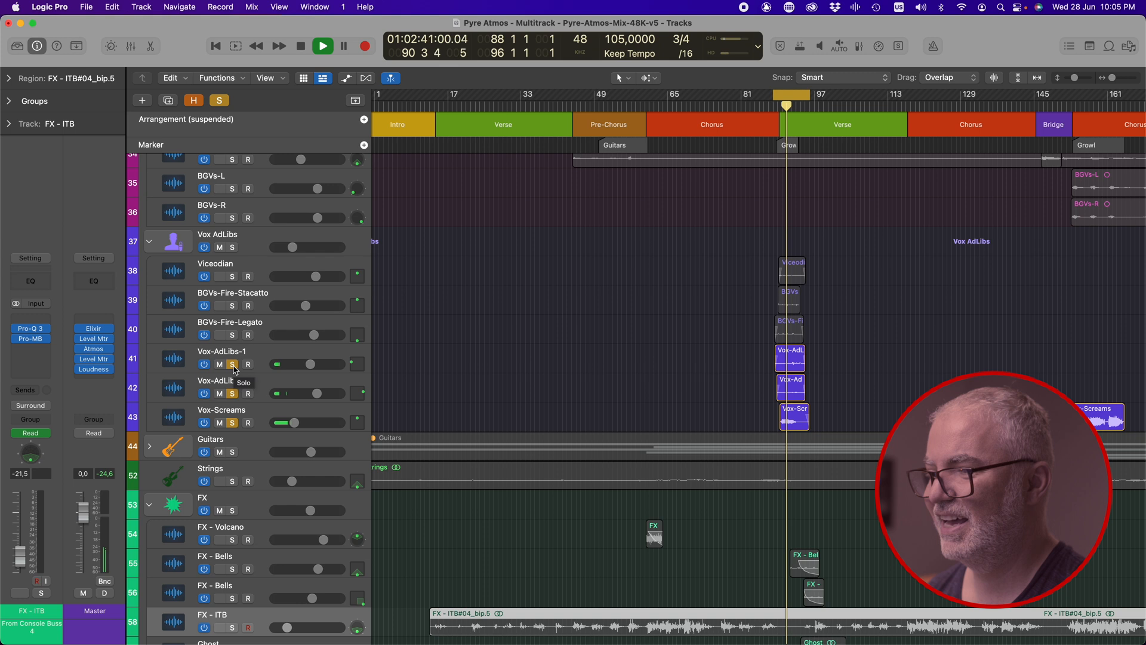
left_click(234, 366)
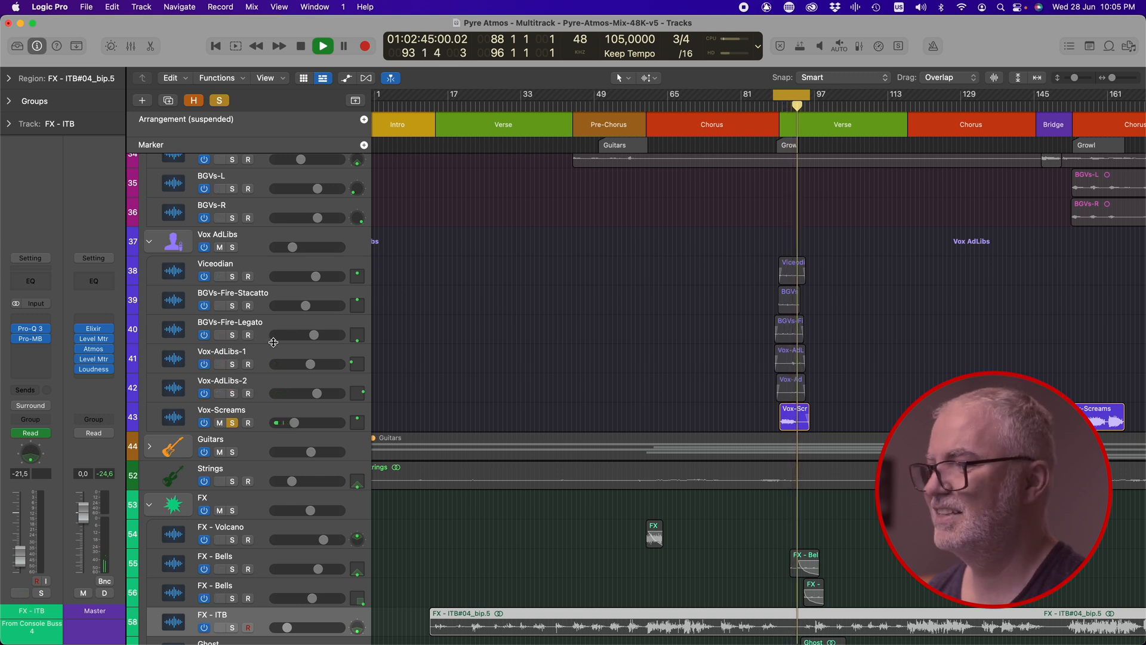
Solo all the Vox AdLibs tracks together with Vox-Lead, Vox-DBL and Vox-Whisper
left_click(233, 277)
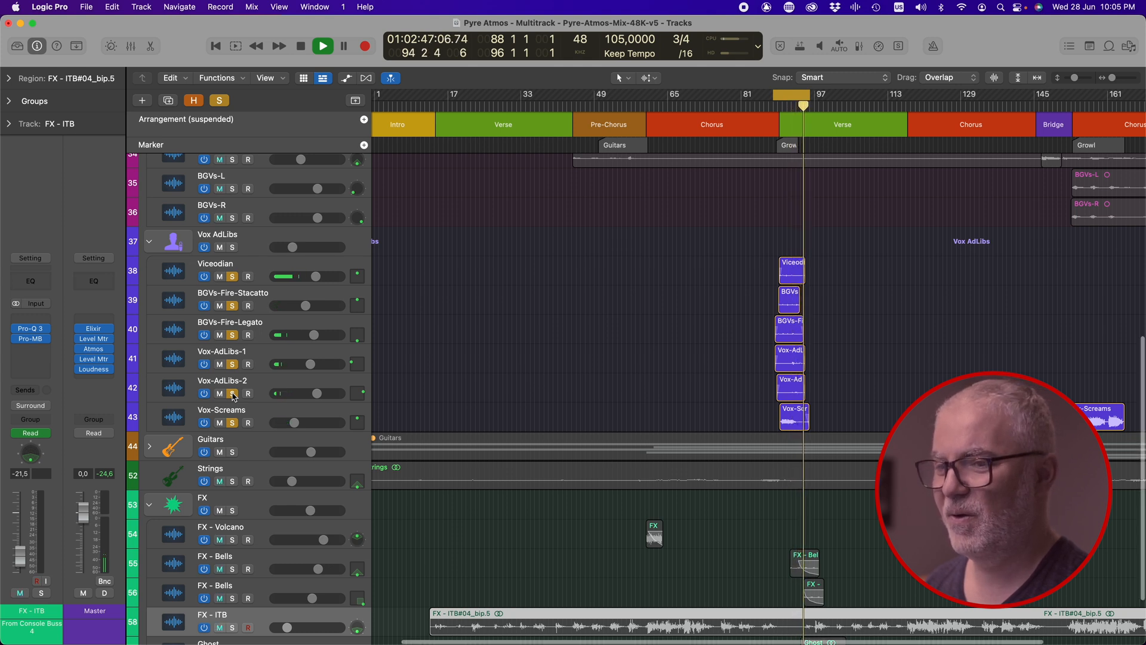
scroll(233, 397, "up", 15)
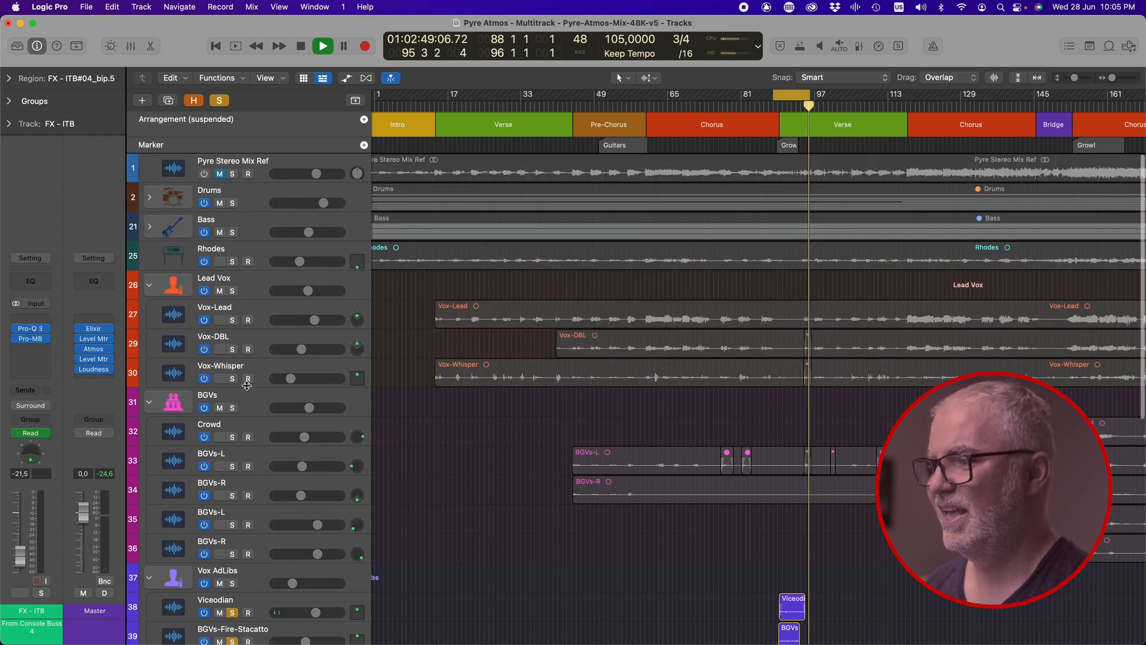
left_click(232, 321)
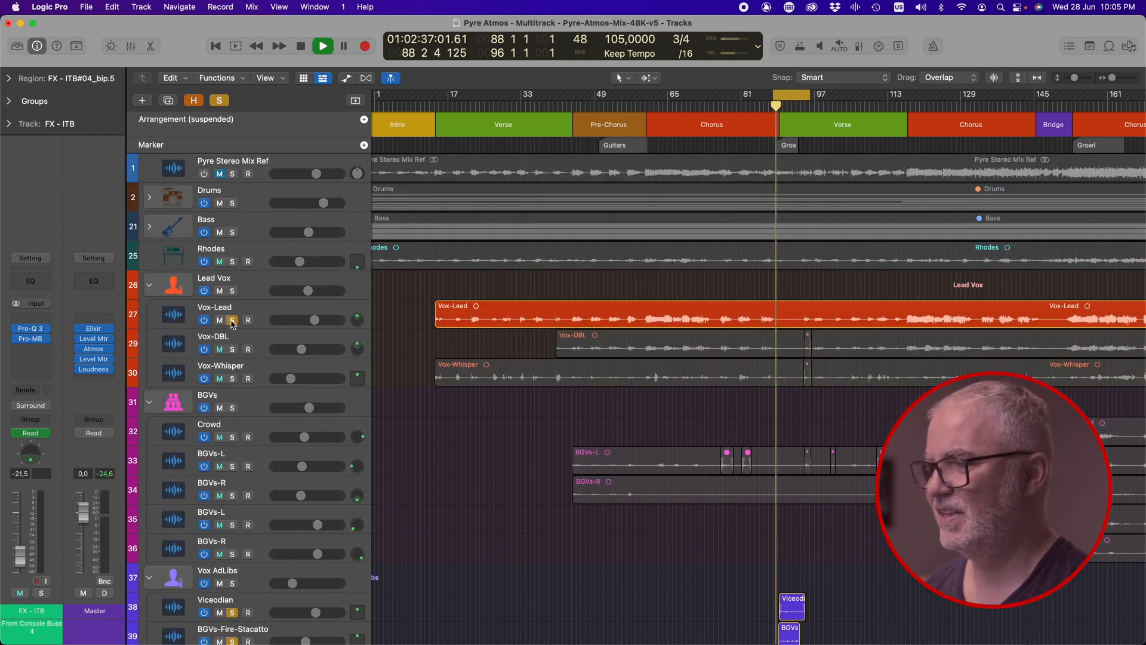
left_click(233, 350)
left_click(232, 379)
Add the FX - ITB track to the soloed vocals and turn off the cycle range during playback
scroll(239, 412, "down", 5)
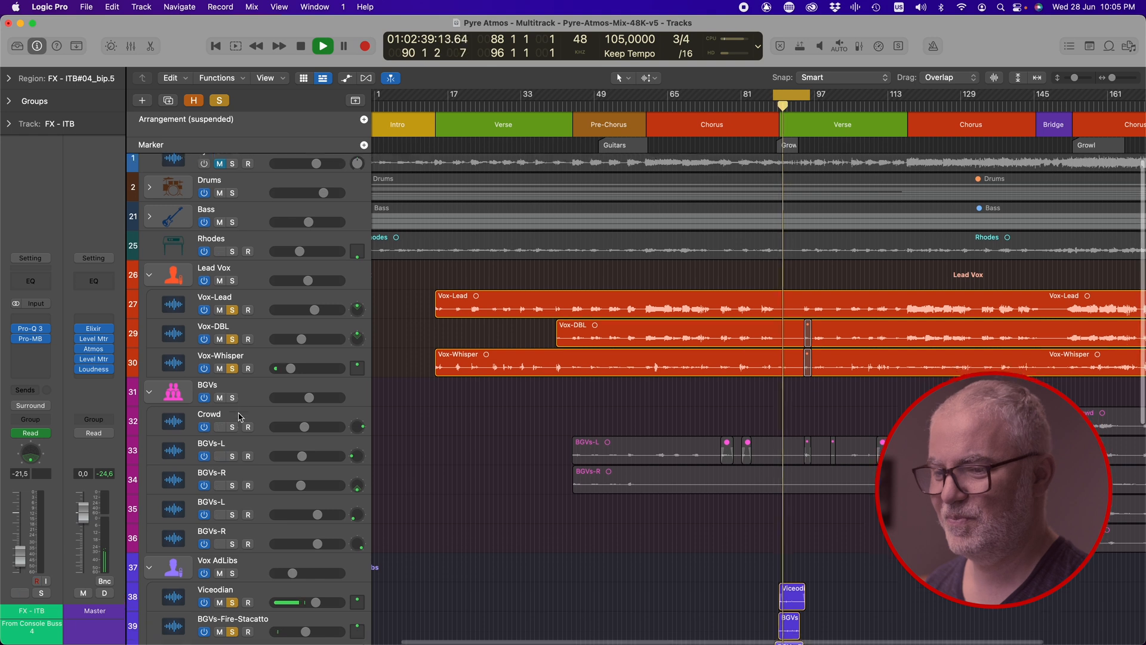
scroll(239, 416, "down", 10)
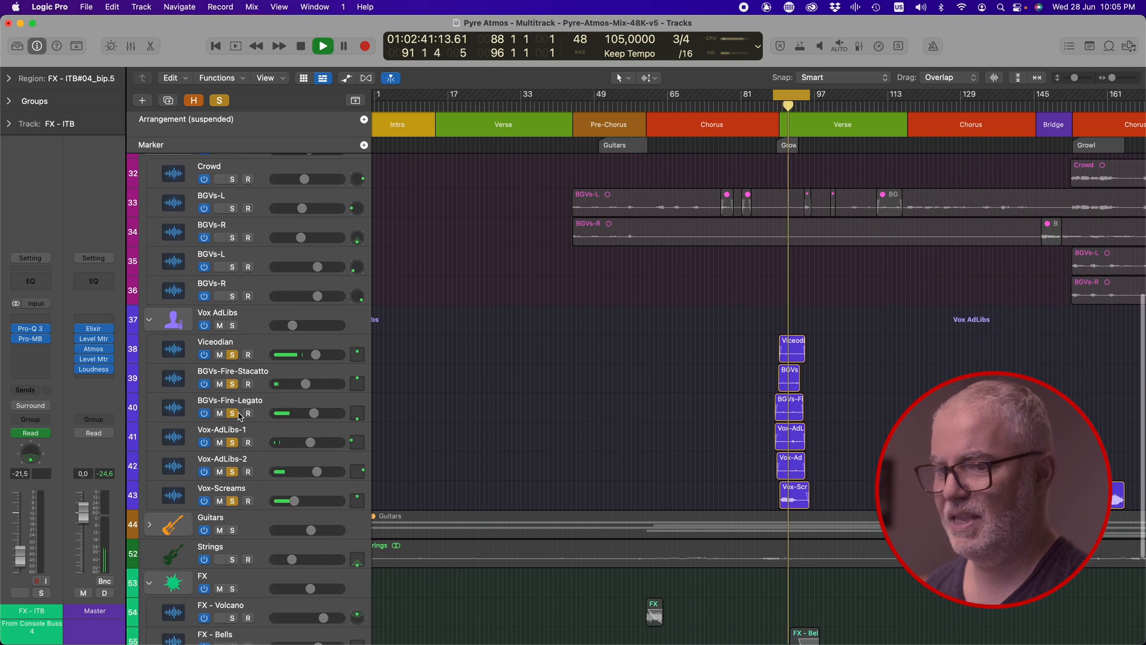
scroll(239, 416, "down", 1)
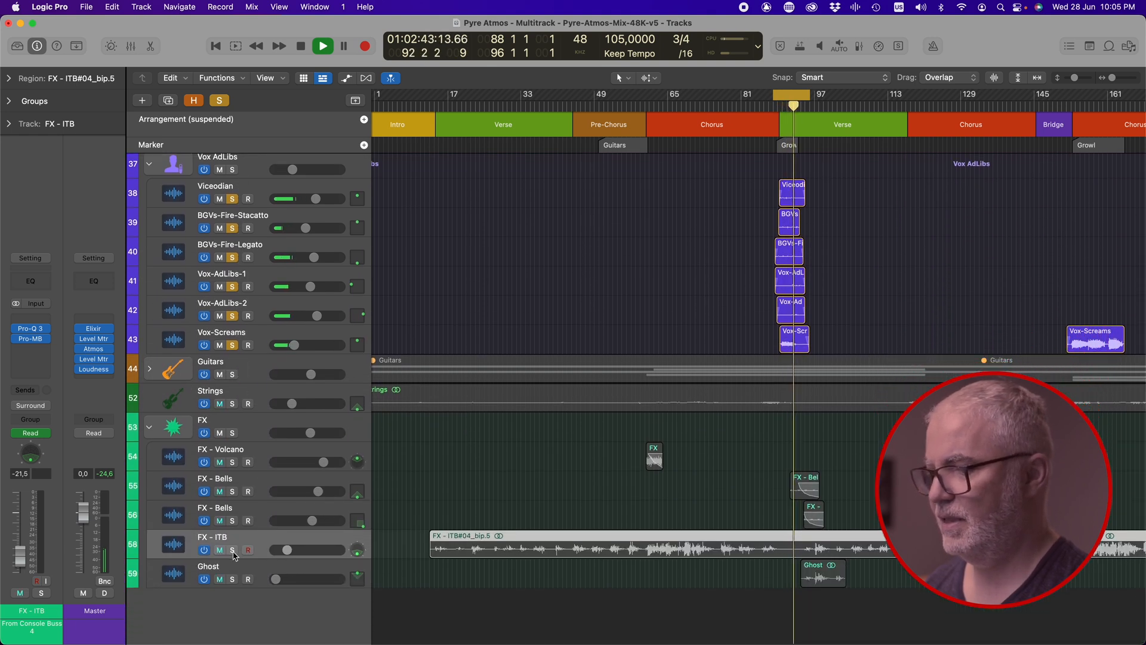
left_click(233, 550)
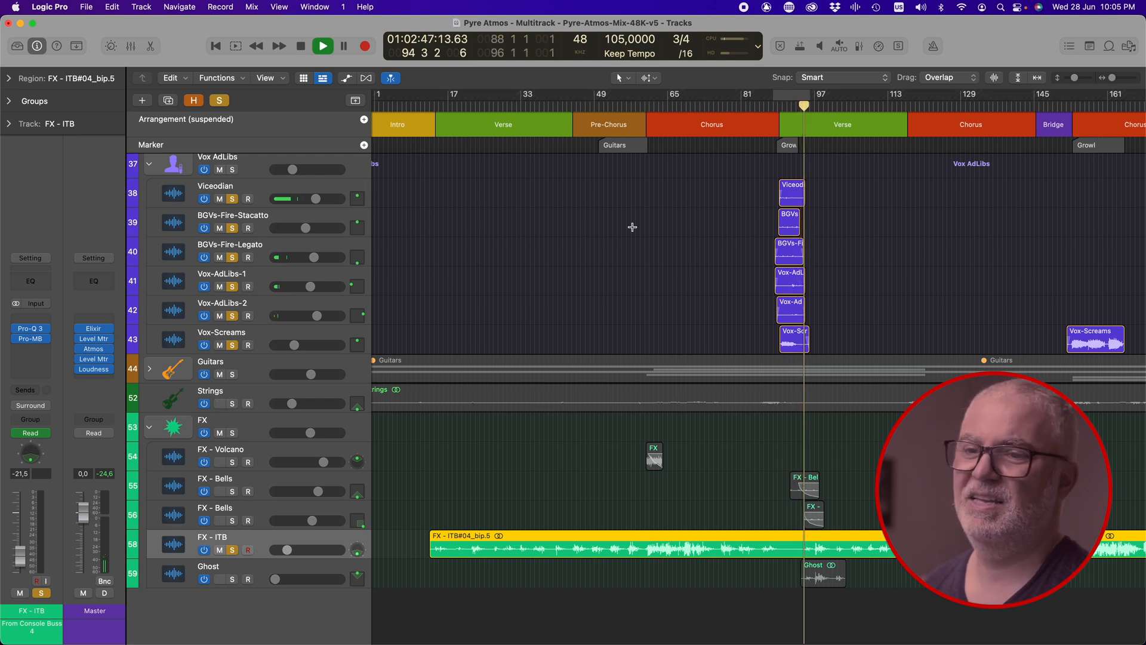
Look over the soloed lead and ad-lib tracks as they play, then stop and move the playhead back to bar 91
scroll(627, 244, "up", 7)
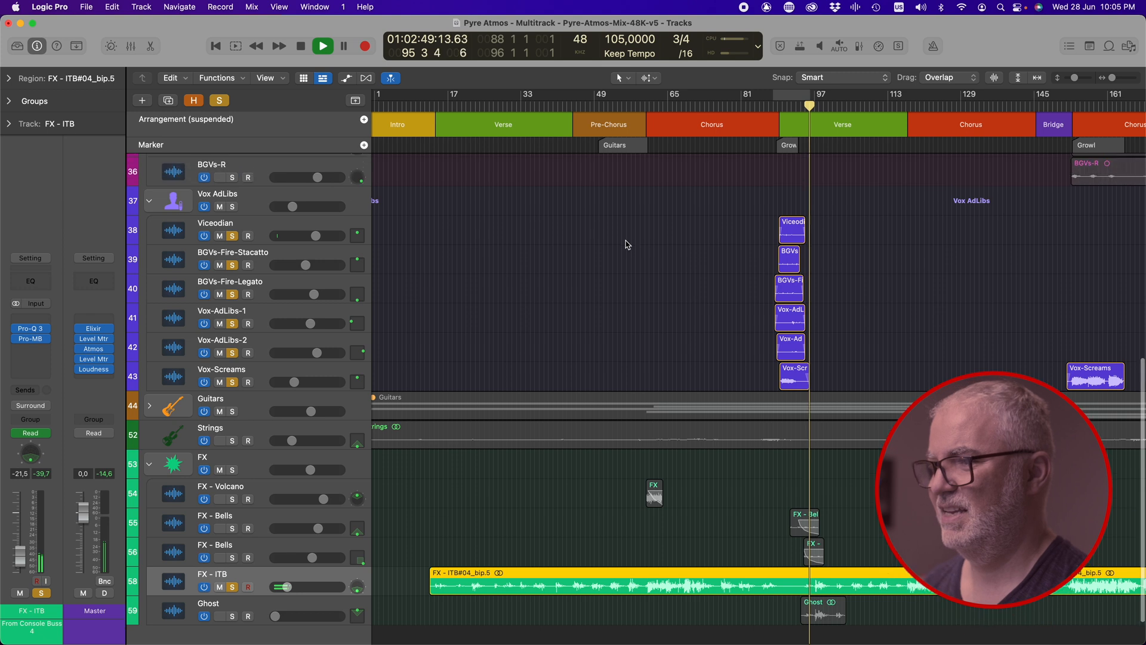
scroll(627, 245, "up", 4)
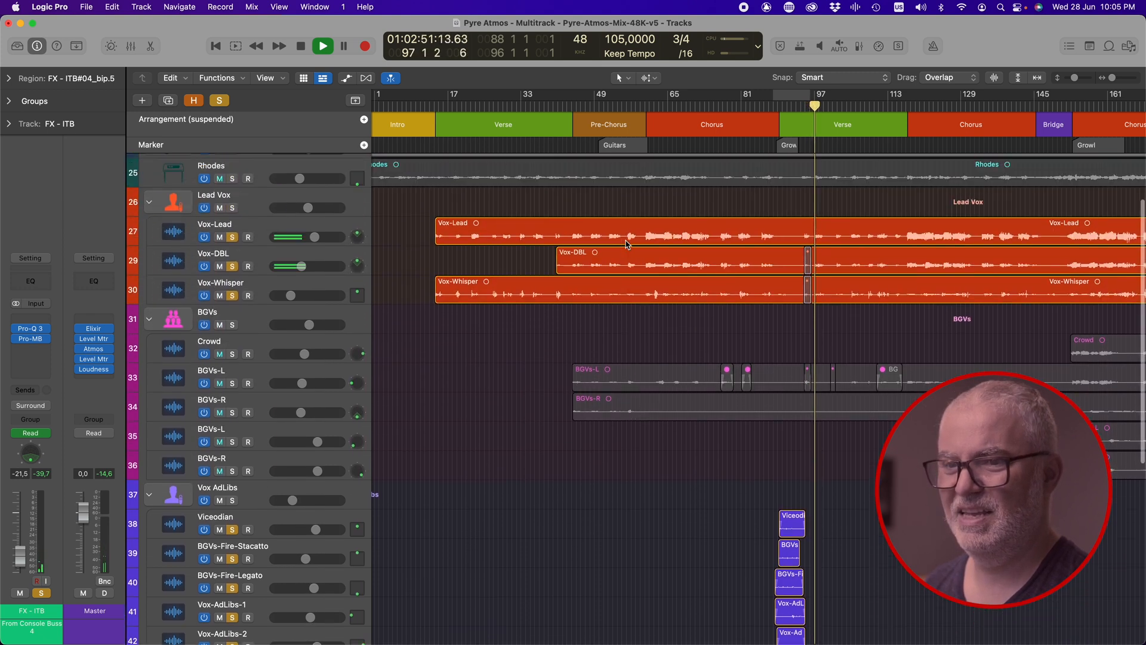
scroll(627, 245, "down", 11)
scroll(627, 245, "up", 1)
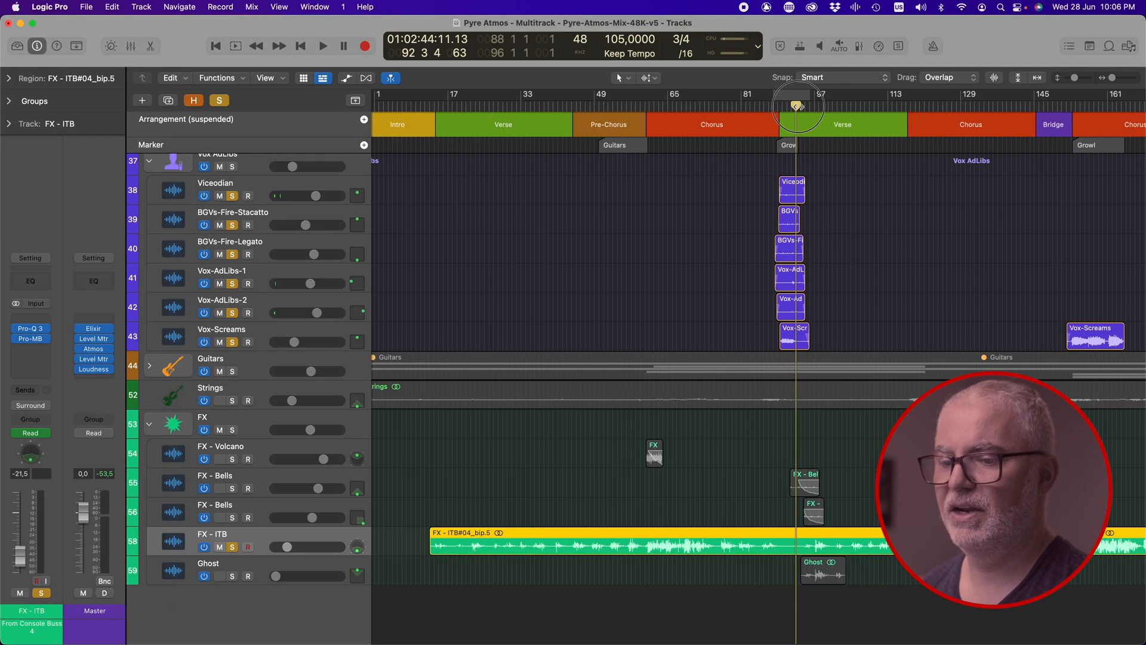
left_click_drag(797, 108, 788, 108)
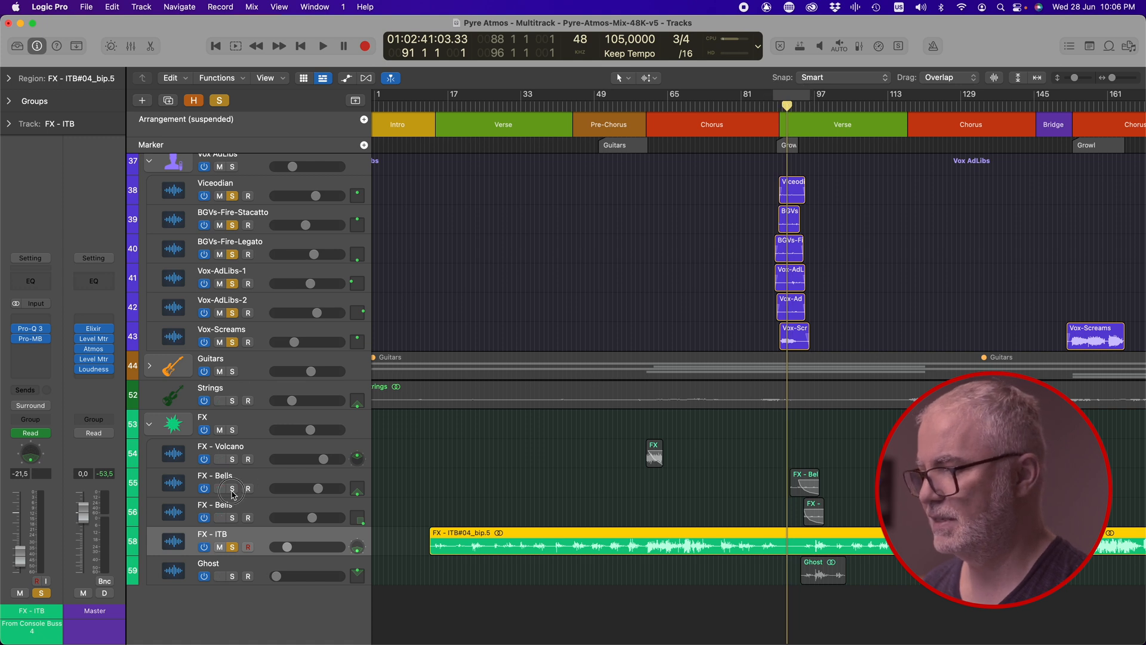
left_click(232, 488)
left_click(233, 518)
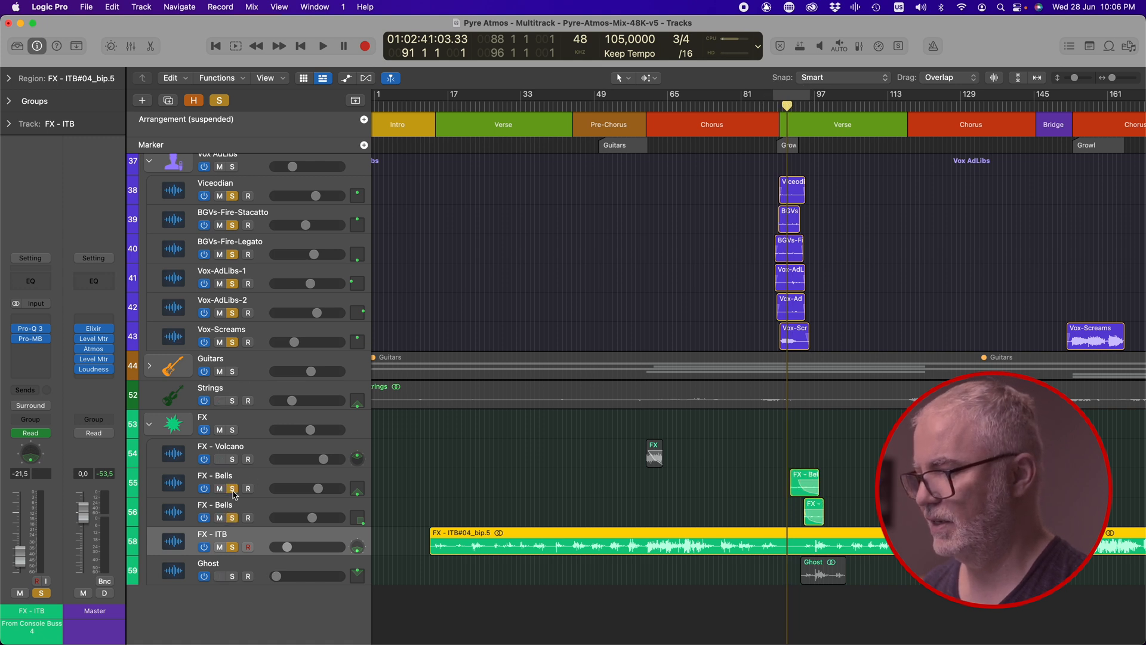
left_click(232, 489)
left_click(232, 517)
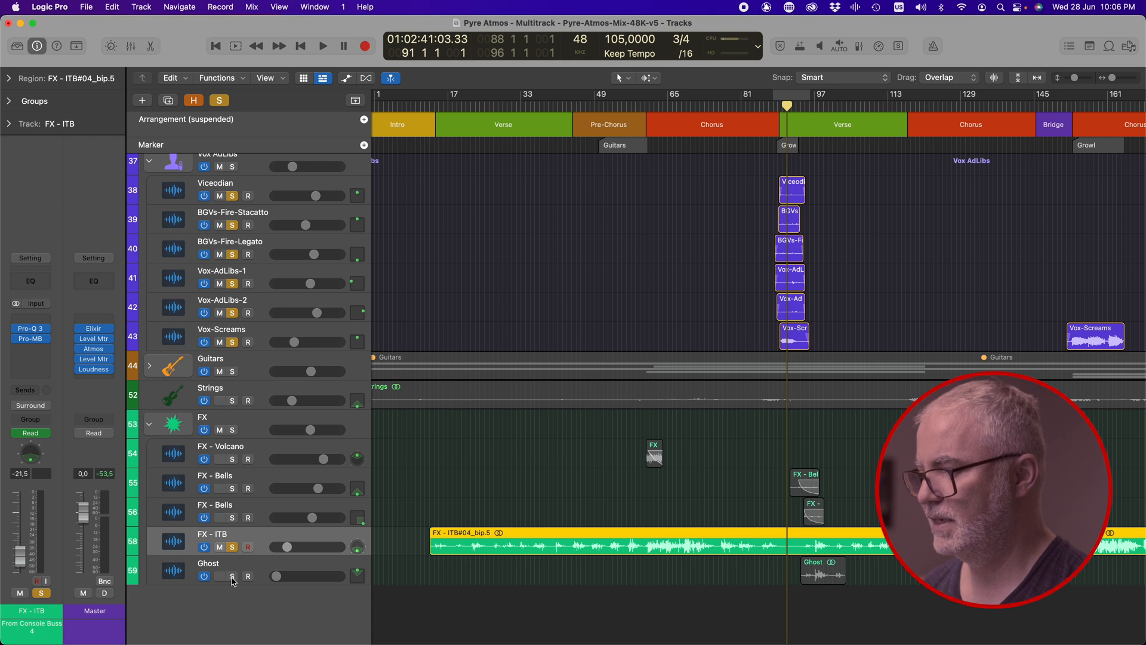
Solo the Ghost track, play from bar 91 and follow its automated movement in the 3D Object Panner, then close the panner
left_click(233, 576)
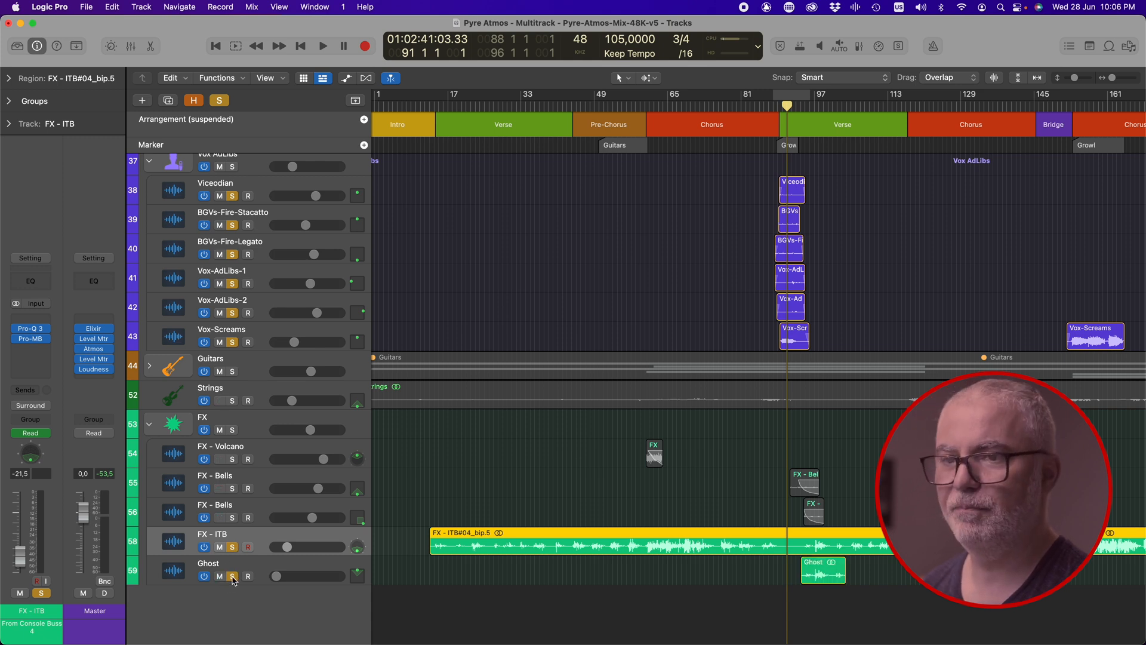
key("space")
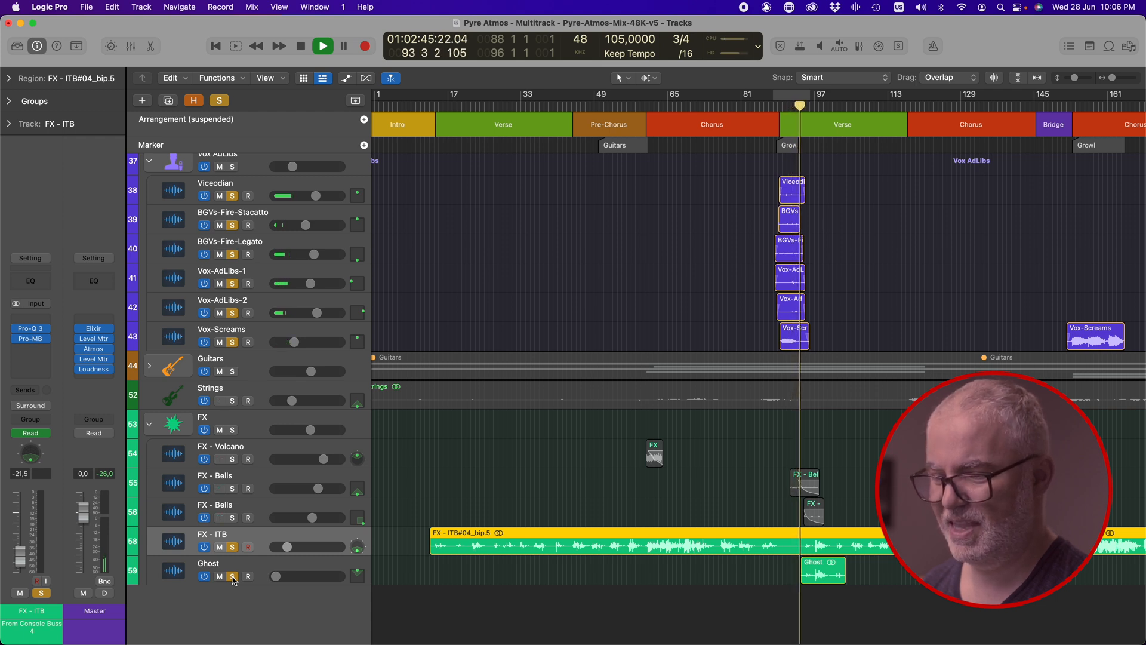
double_click(359, 576)
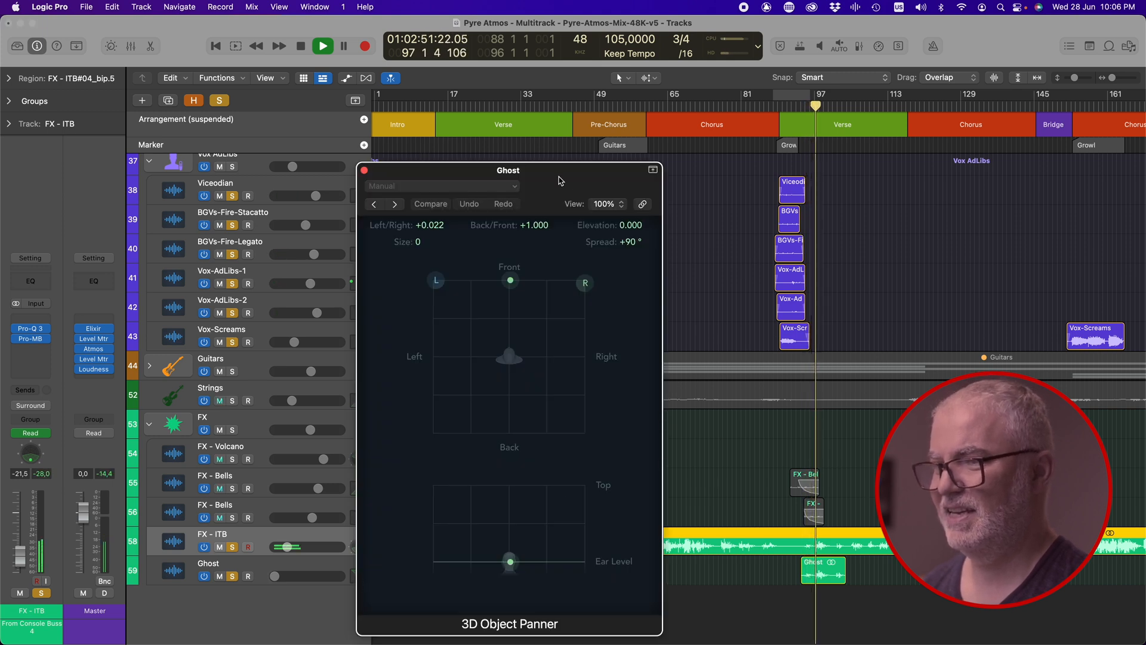
left_click_drag(545, 175, 626, 124)
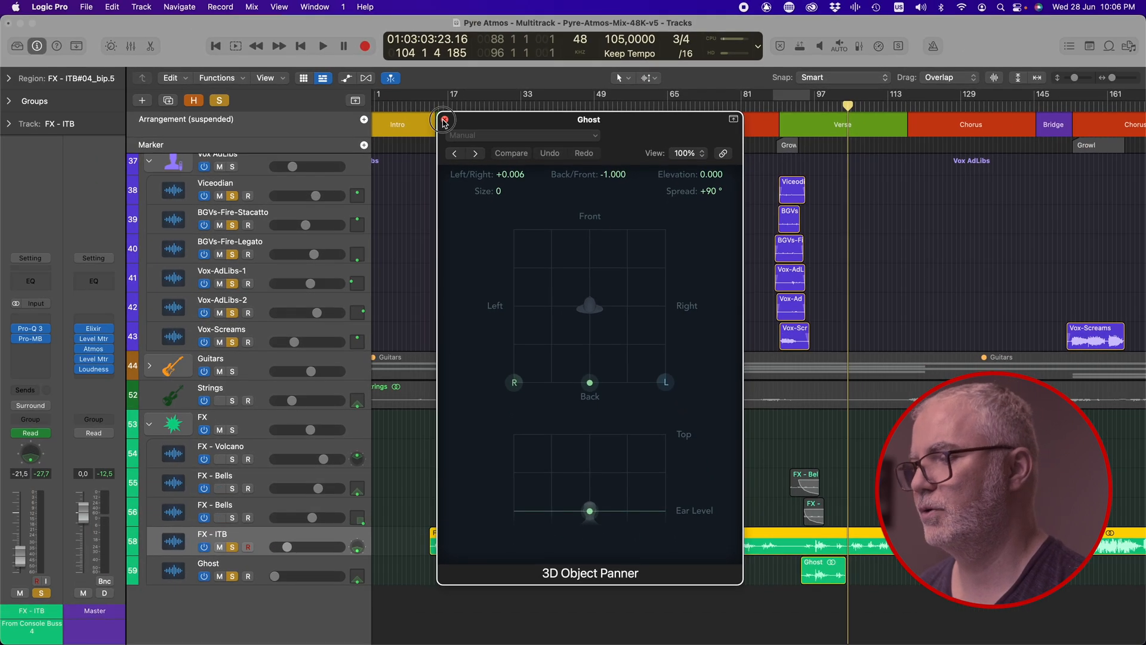
left_click(412, 88)
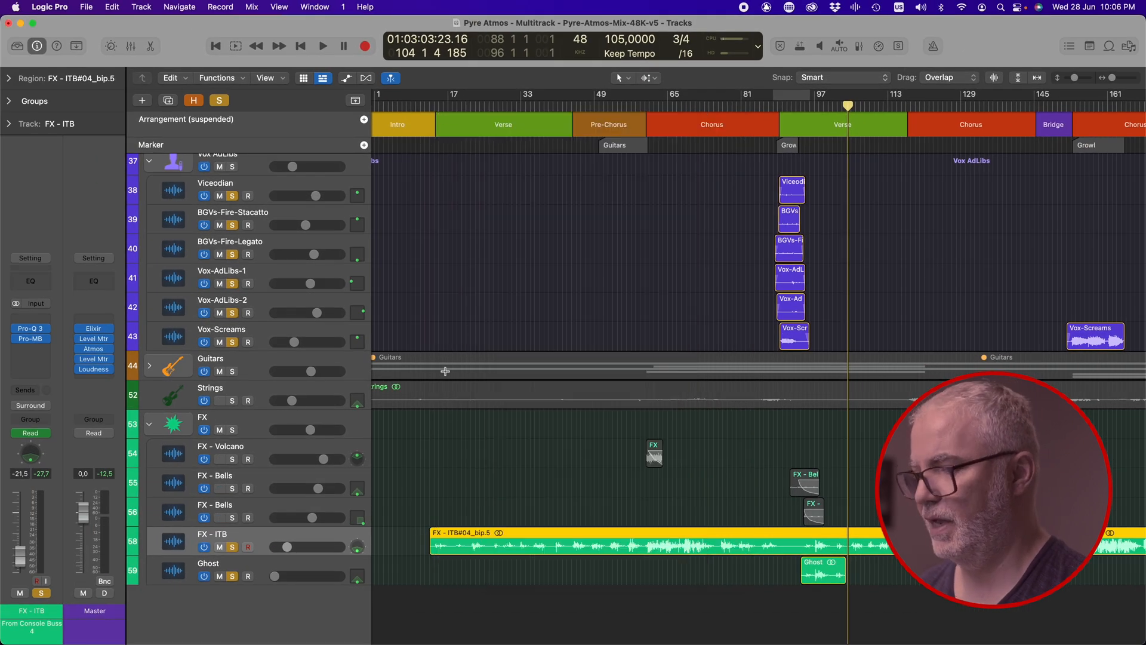
Show track automation and examine the Object Position Elevation curve on the Ghost region
key("a")
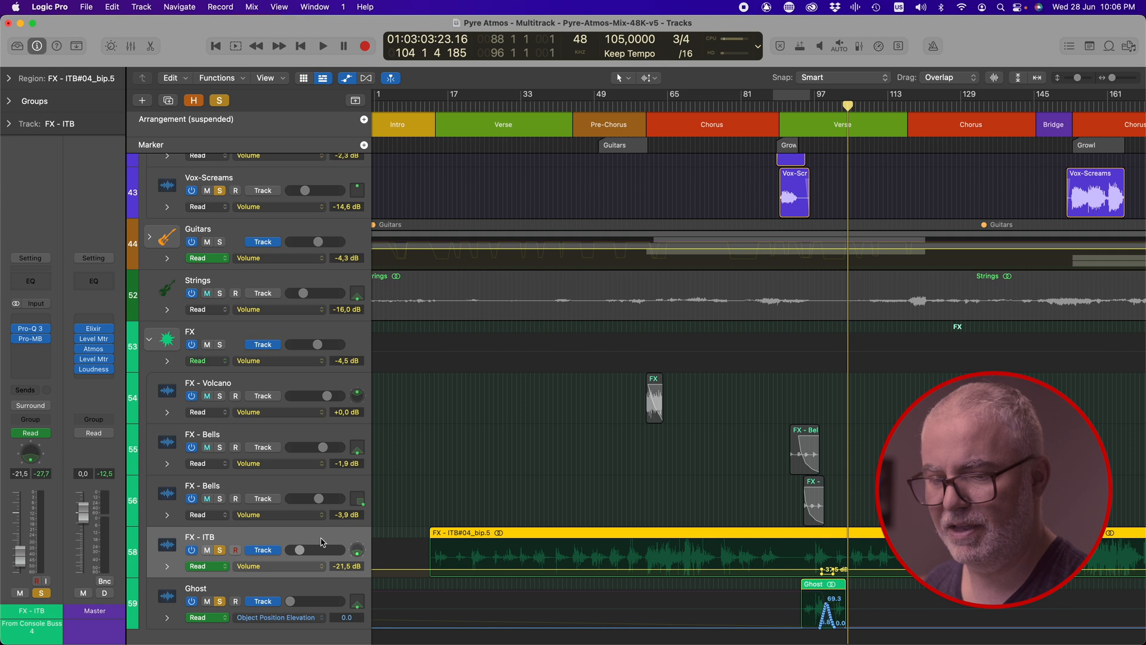
scroll(427, 549, "down", 3)
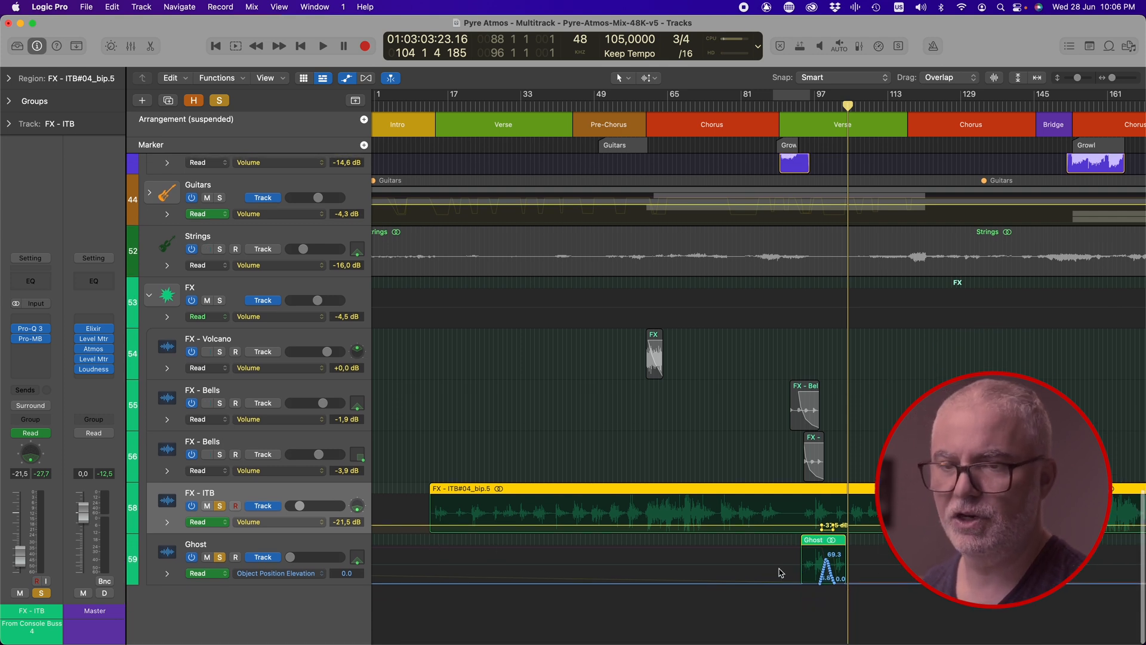
Clear solo on all tracks and return to the background vocal and ad-lib tracks
scroll(767, 371, "up", 12)
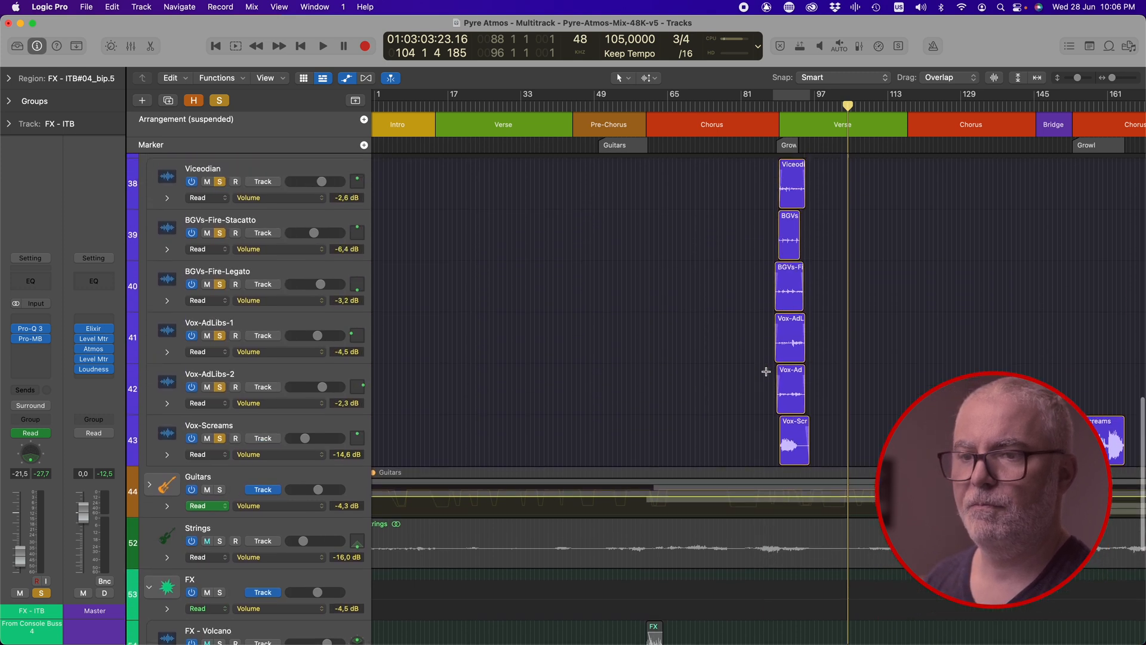
scroll(766, 371, "up", 8)
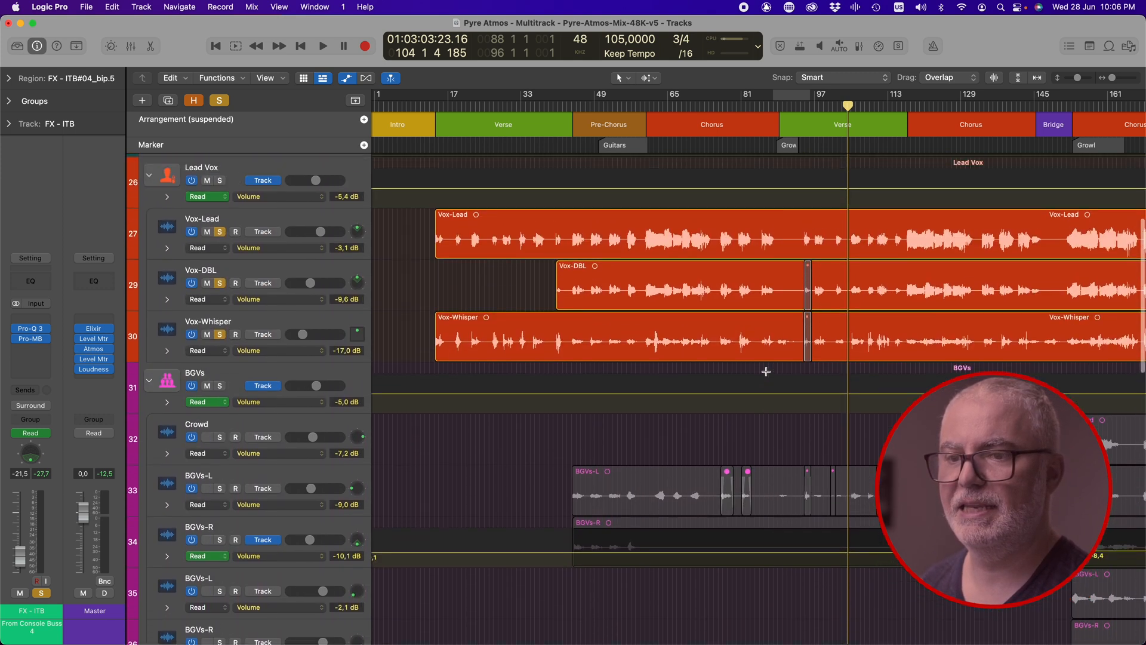
scroll(651, 303, "down", 3)
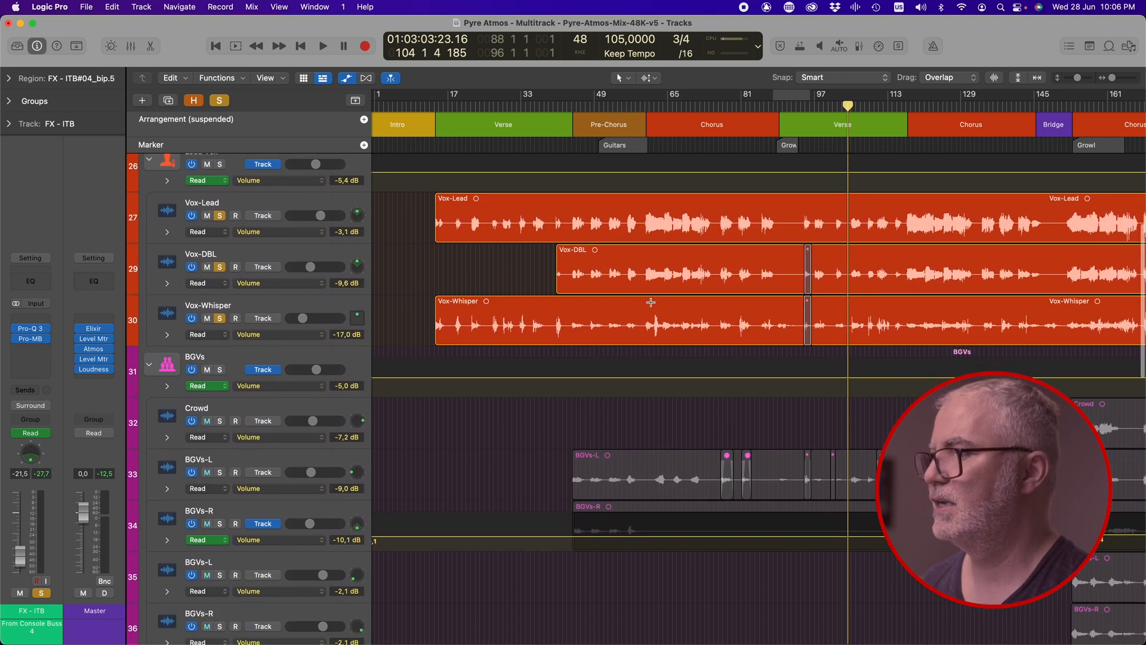
left_click(220, 100)
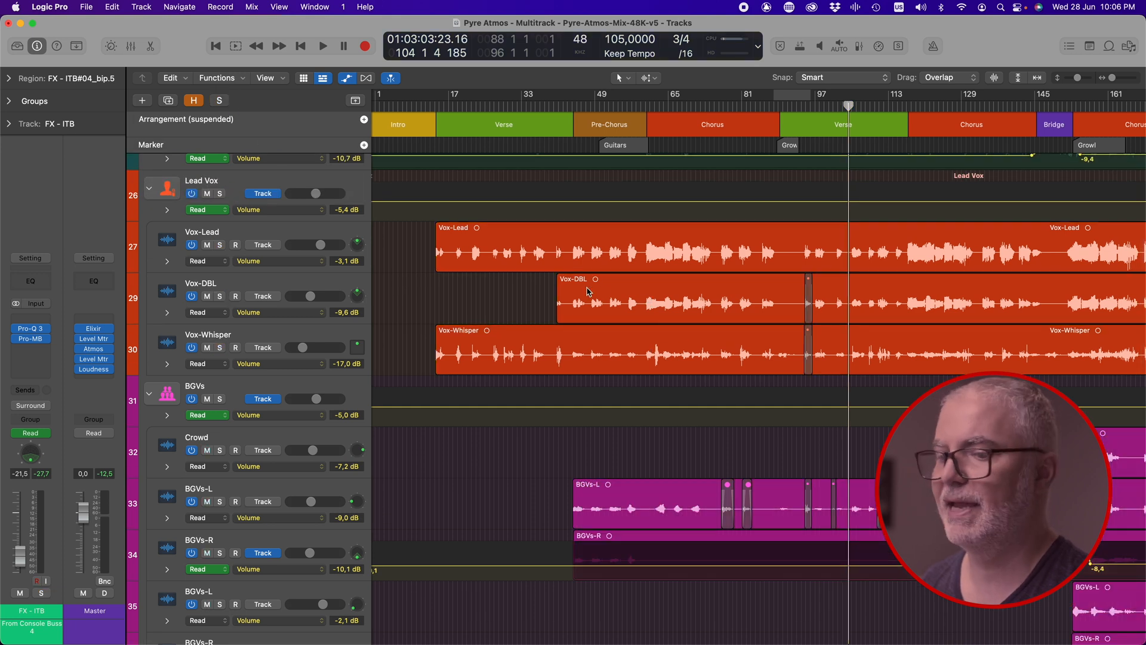
scroll(588, 291, "down", 15)
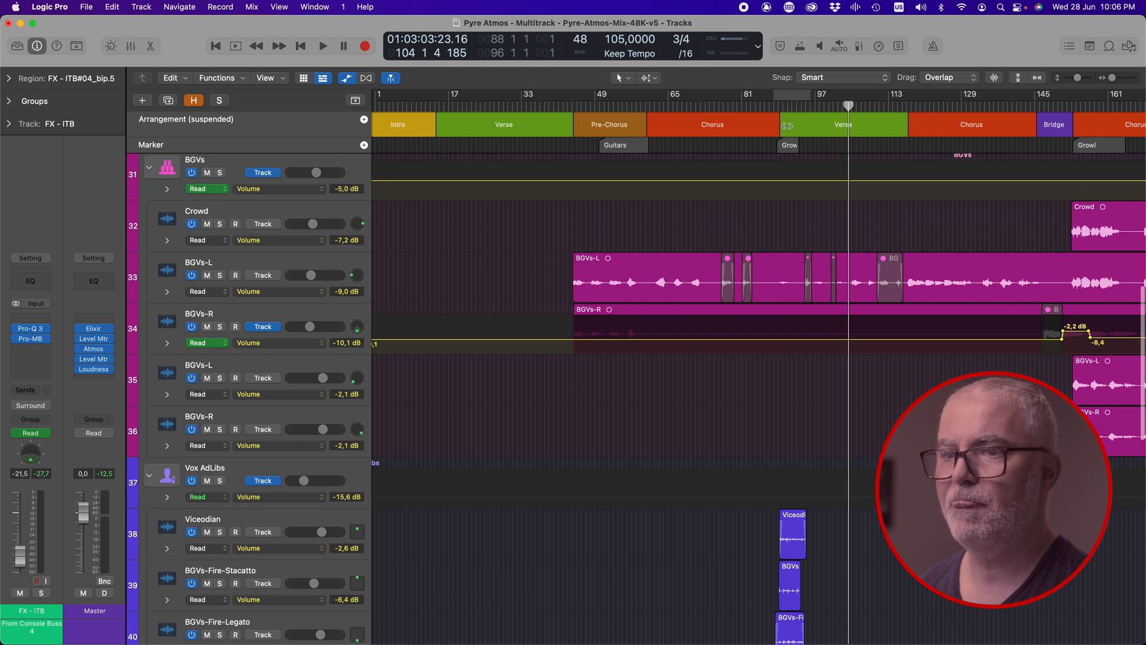
Play the mix from bar 87, just before the Verse, and hide the track automation
left_click(766, 105)
key("space")
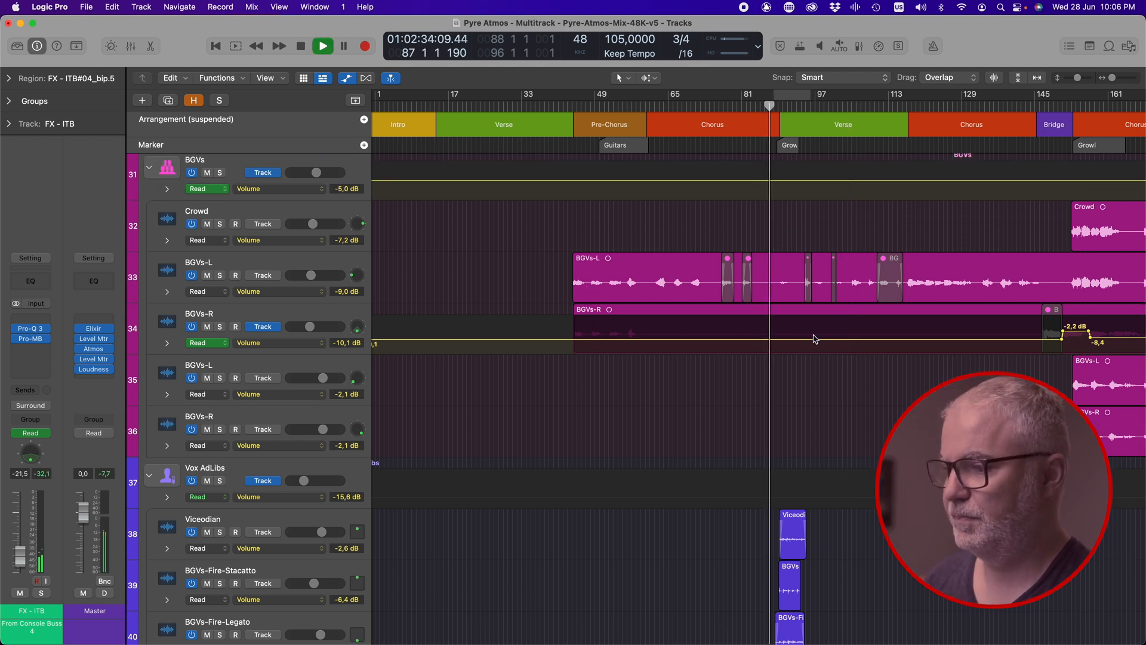
key("a")
key("super+Up")
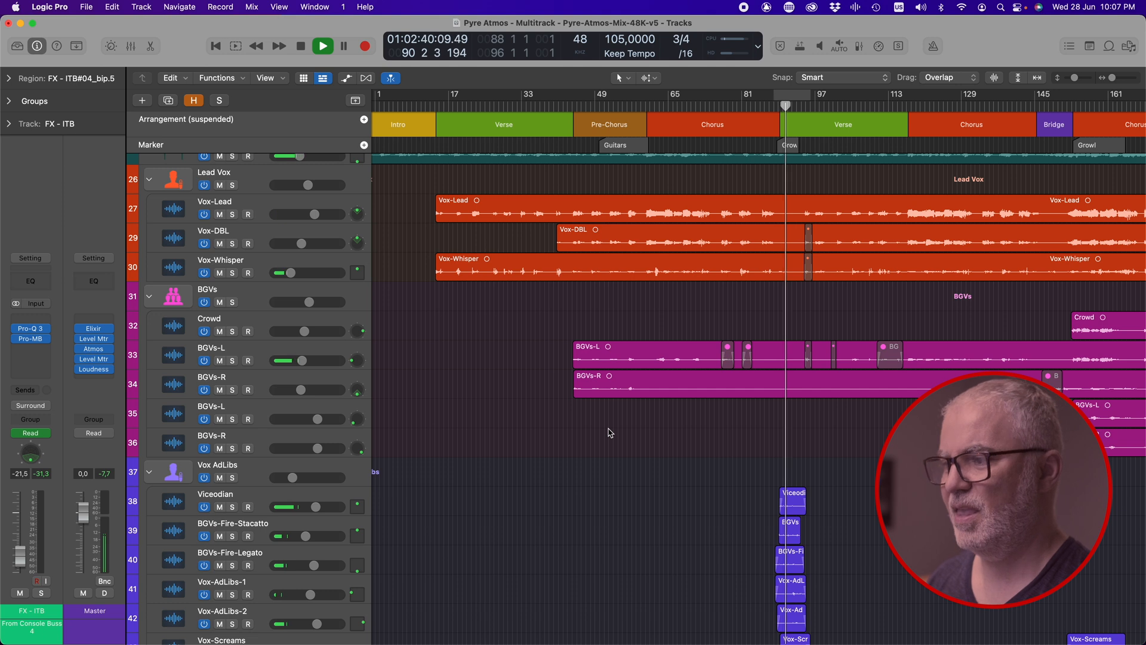
Open the master's Dolby Atmos plug-in, watch the object positions through the Verse from another viewing angle, then close it
left_click(94, 350)
left_click_drag(617, 372, 370, 137)
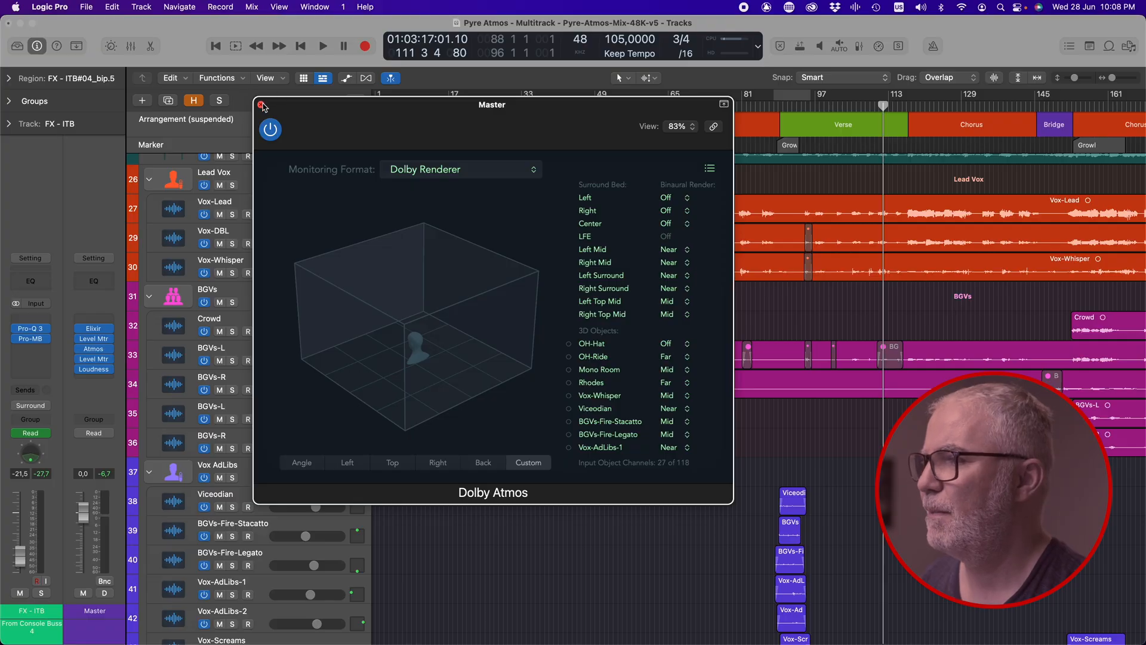
left_click(261, 104)
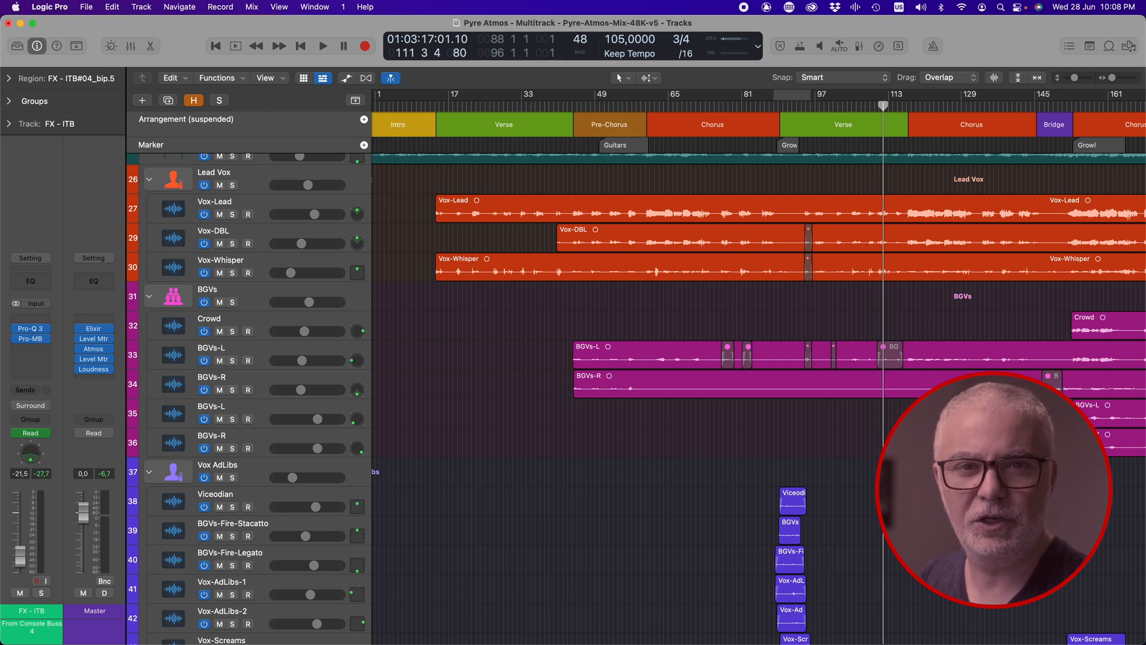
Move the playhead to bar 150 in the Bridge, look over the vocal tracks and play into the final Chorus
scroll(869, 329, "right", 5)
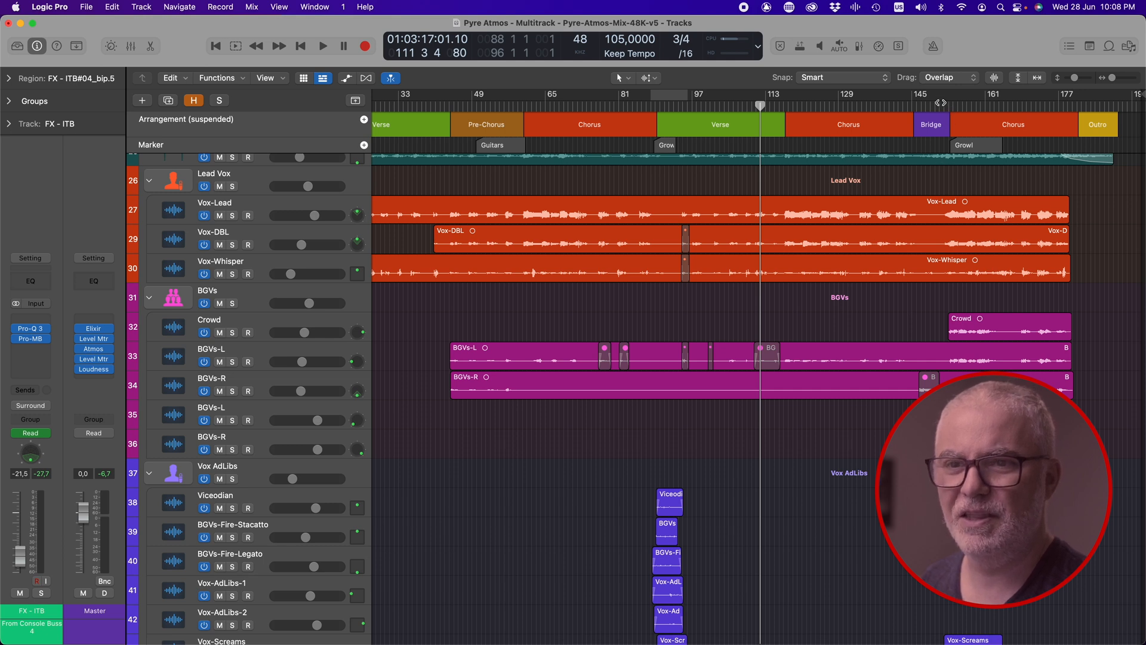
left_click(936, 104)
scroll(776, 244, "down", 2)
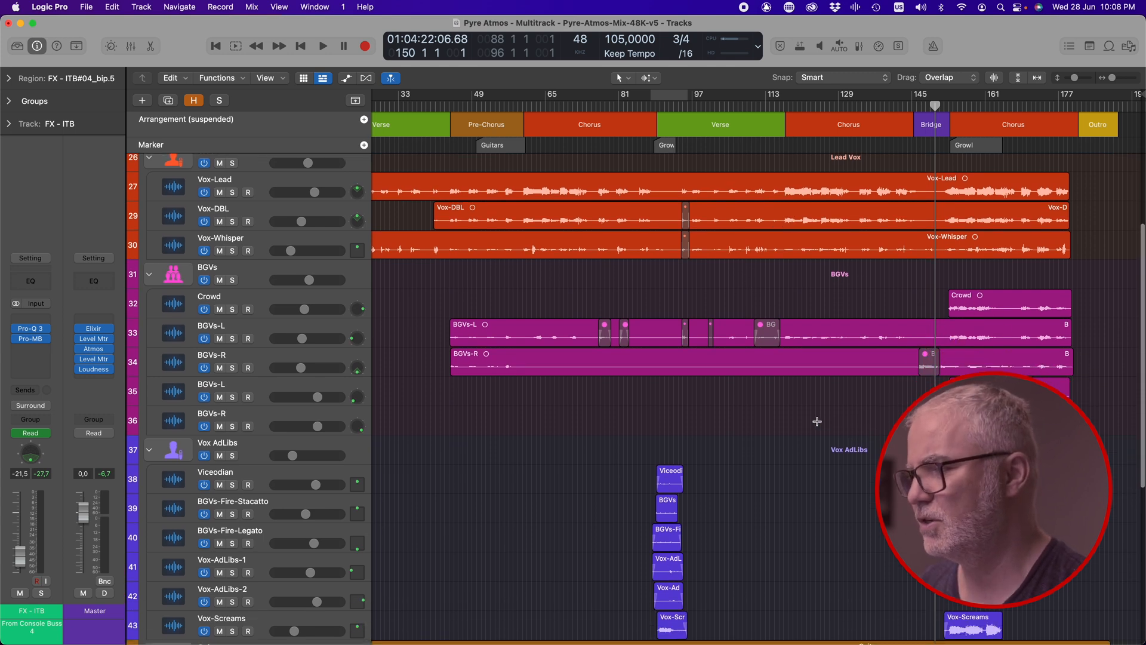
scroll(817, 421, "down", 5)
scroll(817, 422, "up", 10)
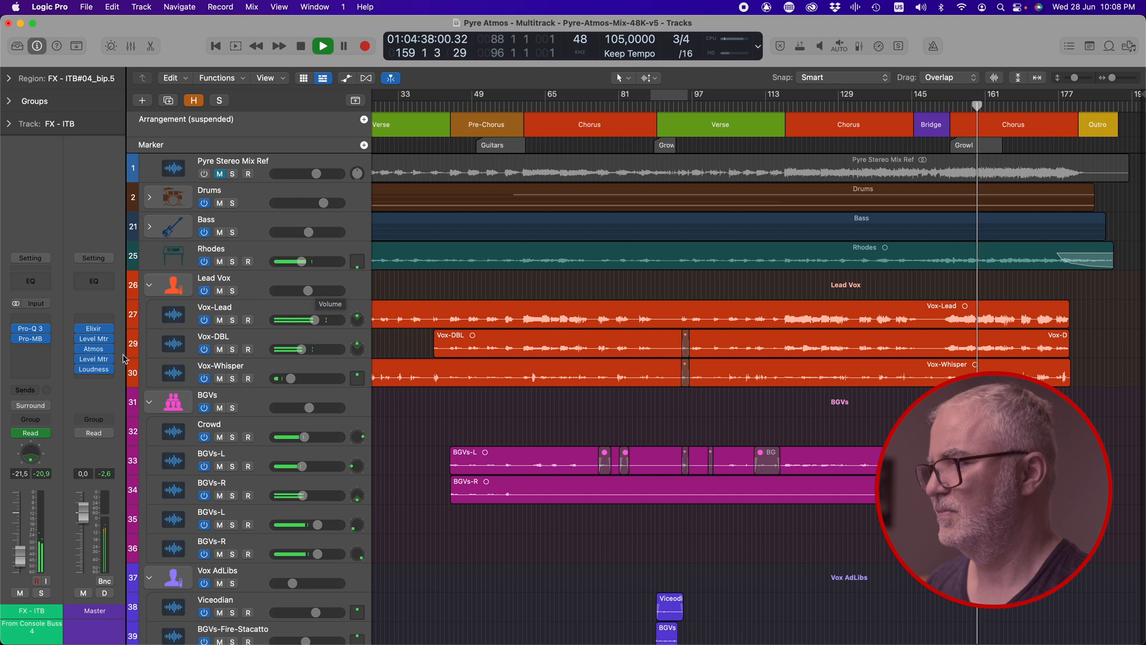
Examine the object positions in the master's Dolby Atmos plug-in from several angles during the final Chorus, then stop and close it
left_click(99, 351)
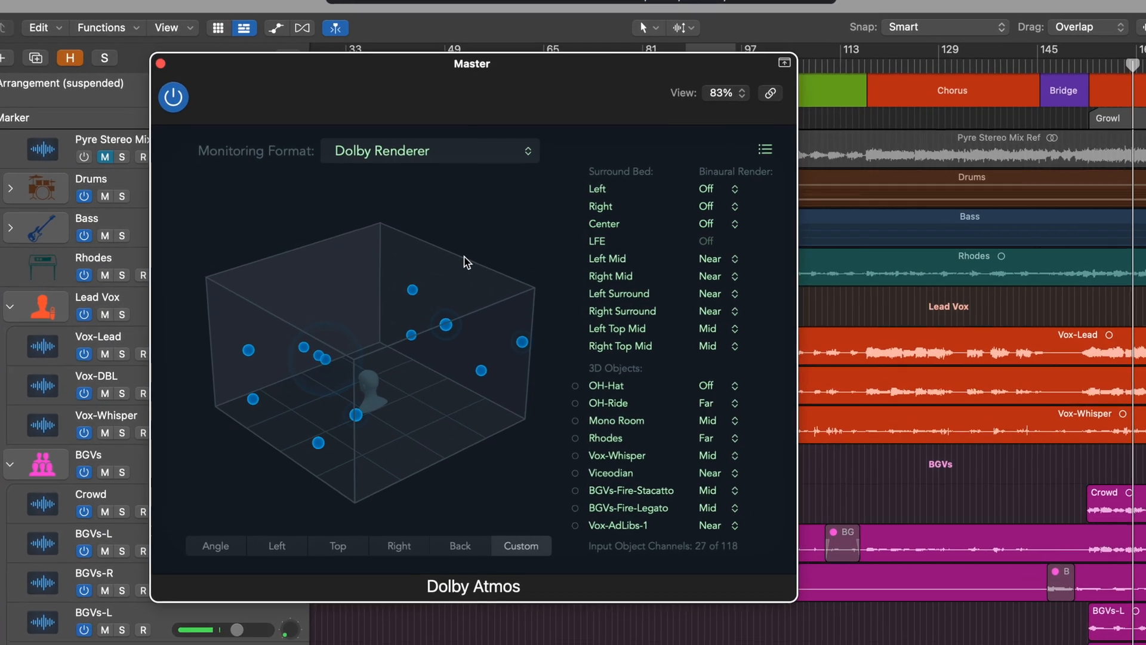
left_click_drag(479, 376, 448, 386)
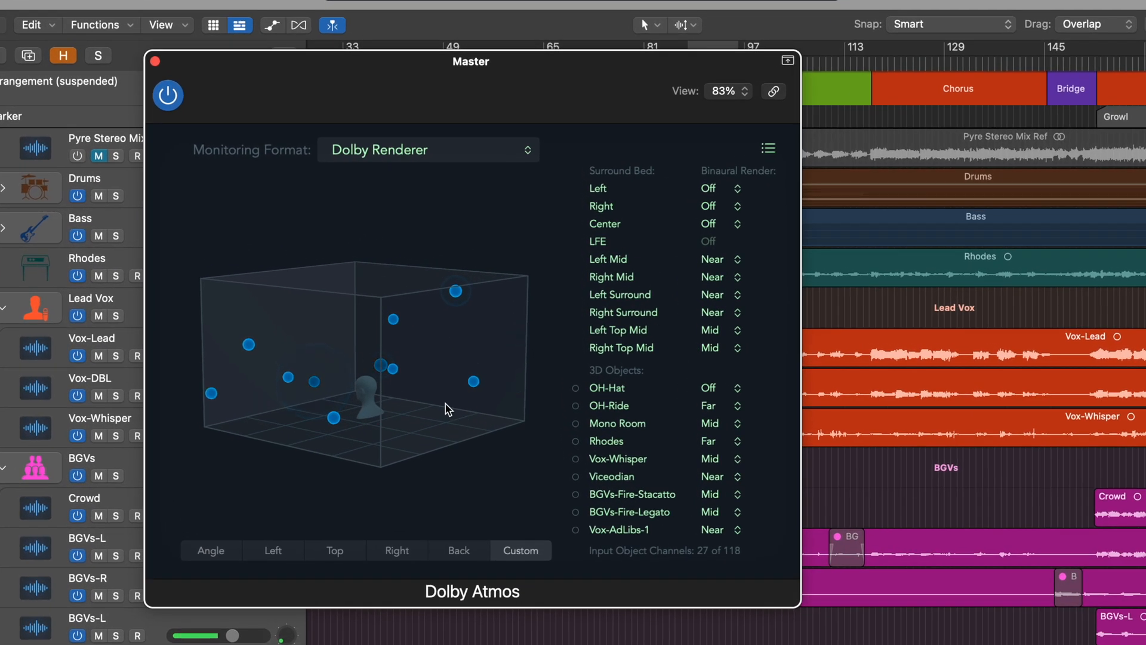
left_click_drag(441, 375, 441, 390)
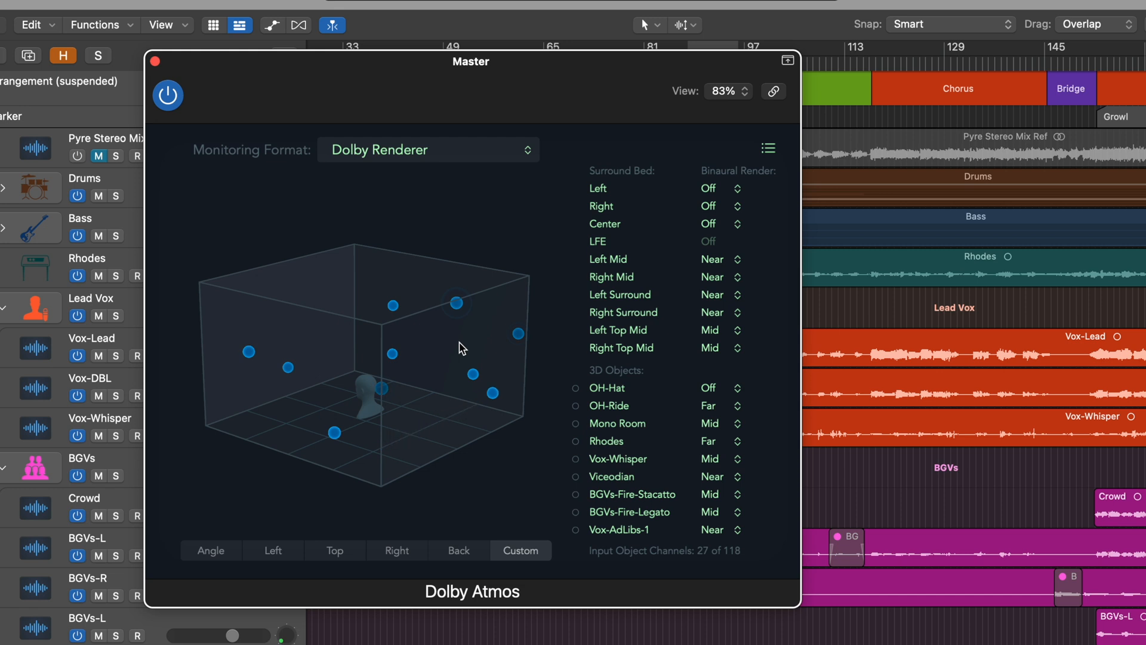
key("space")
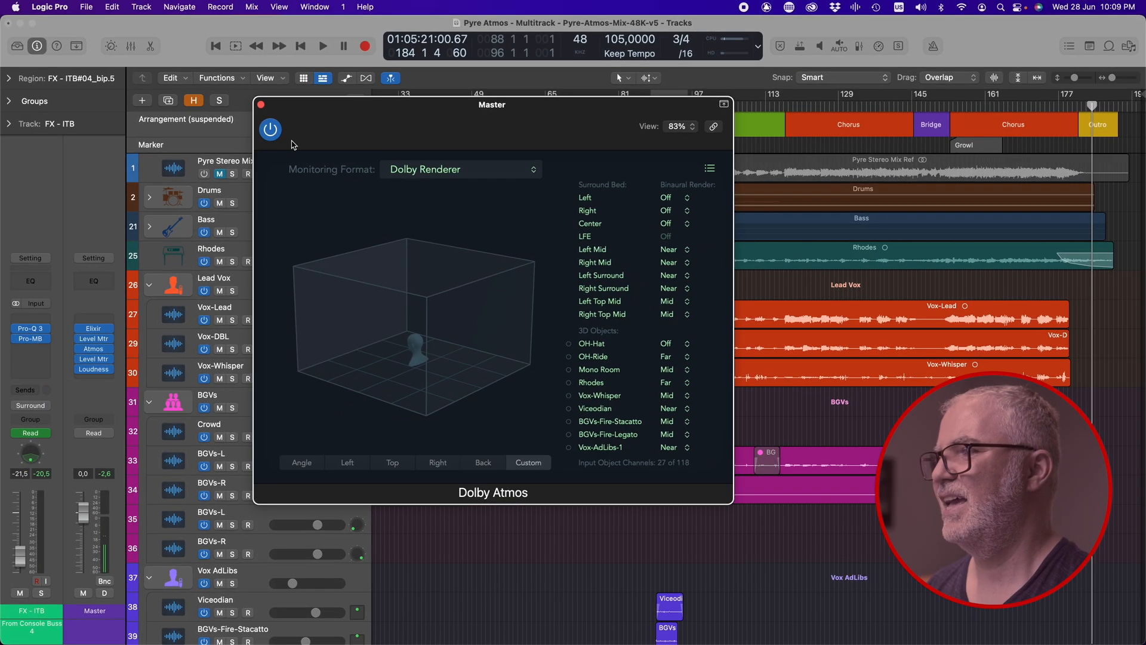
left_click(261, 104)
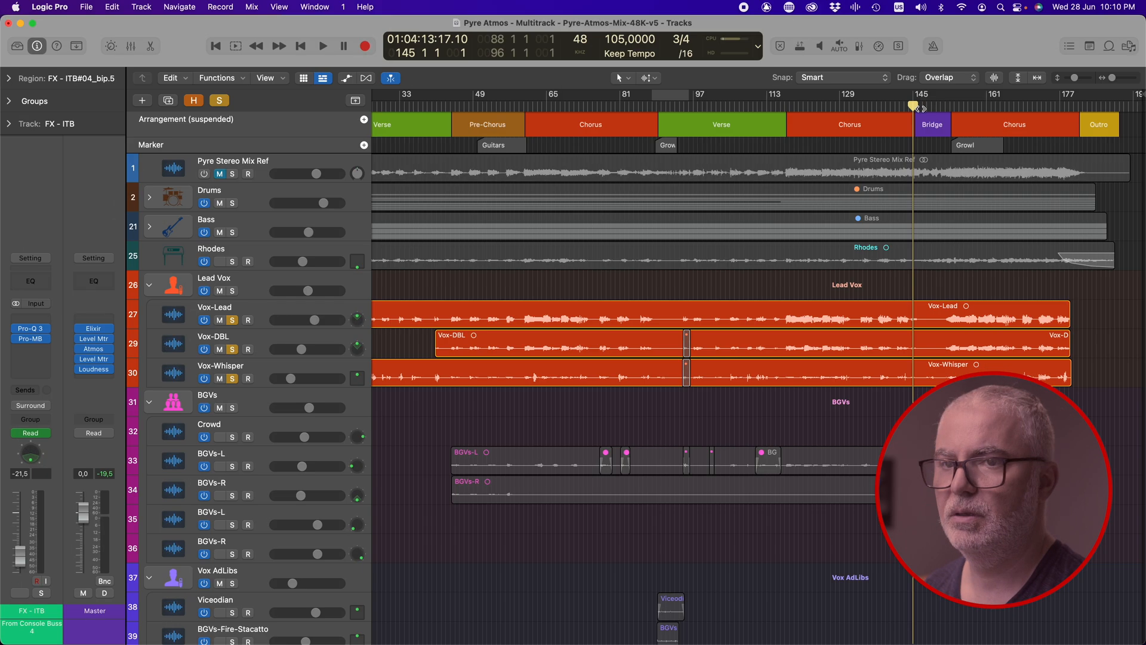
Set the playhead to bar 145, play, and add Crowd and the BGVs-L and BGVs-R tracks to the soloed lead vocals
mouse_move(914, 106)
left_mouse_down()
mouse_move(951, 105)
mouse_move(913, 105)
left_mouse_up()
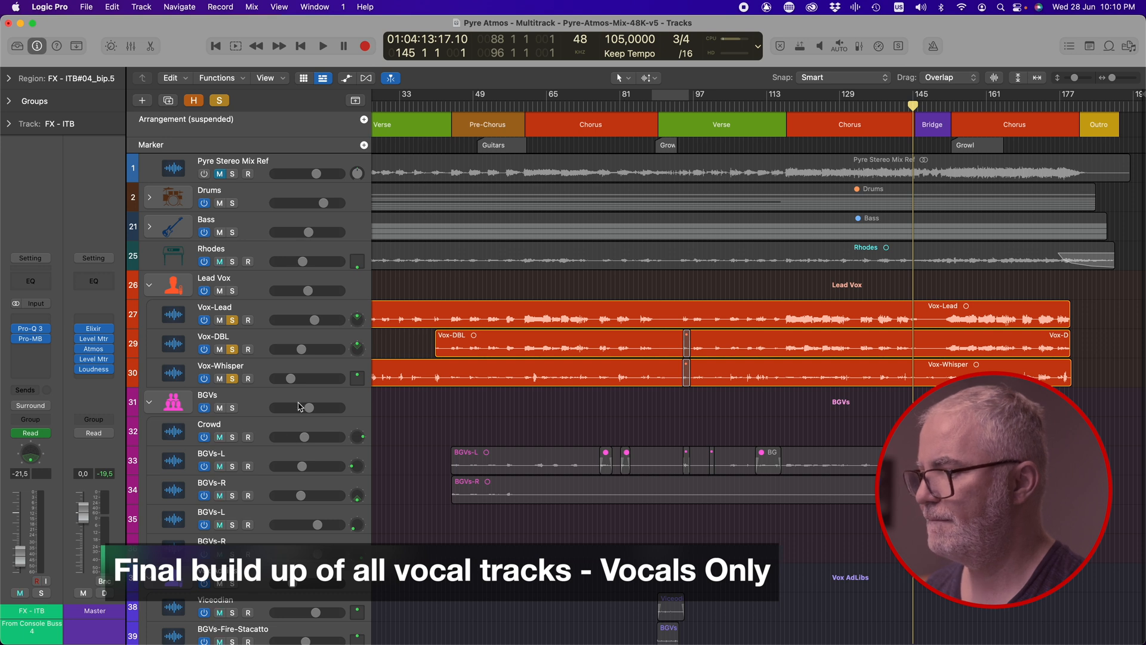
left_click(233, 438)
key("space")
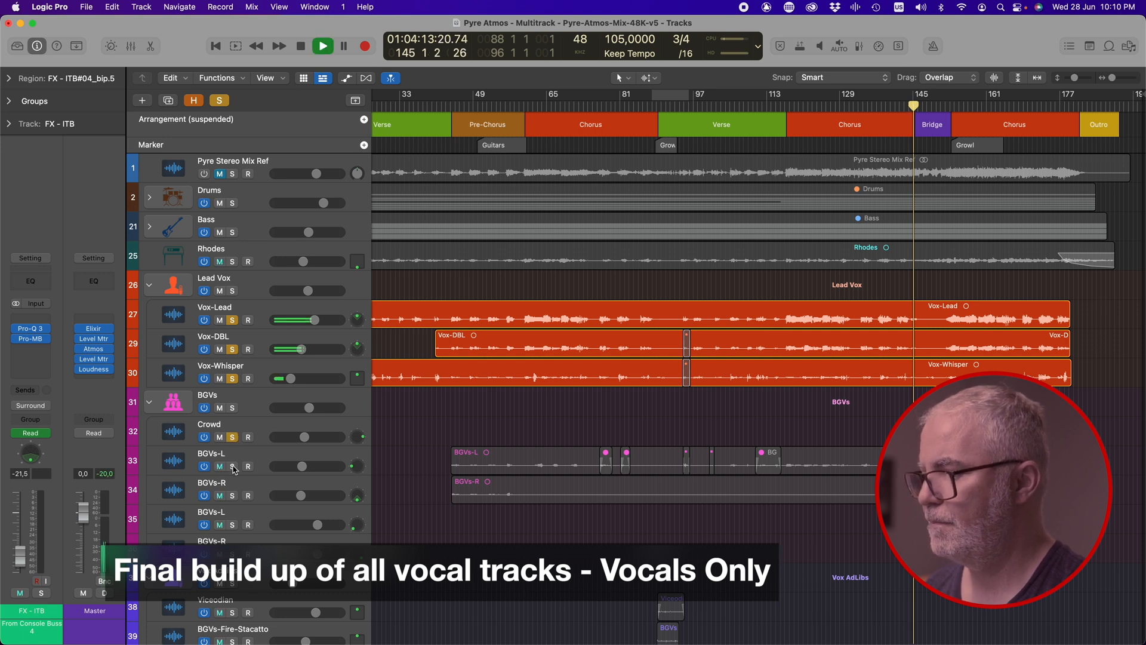
left_click(233, 467)
left_click(233, 496)
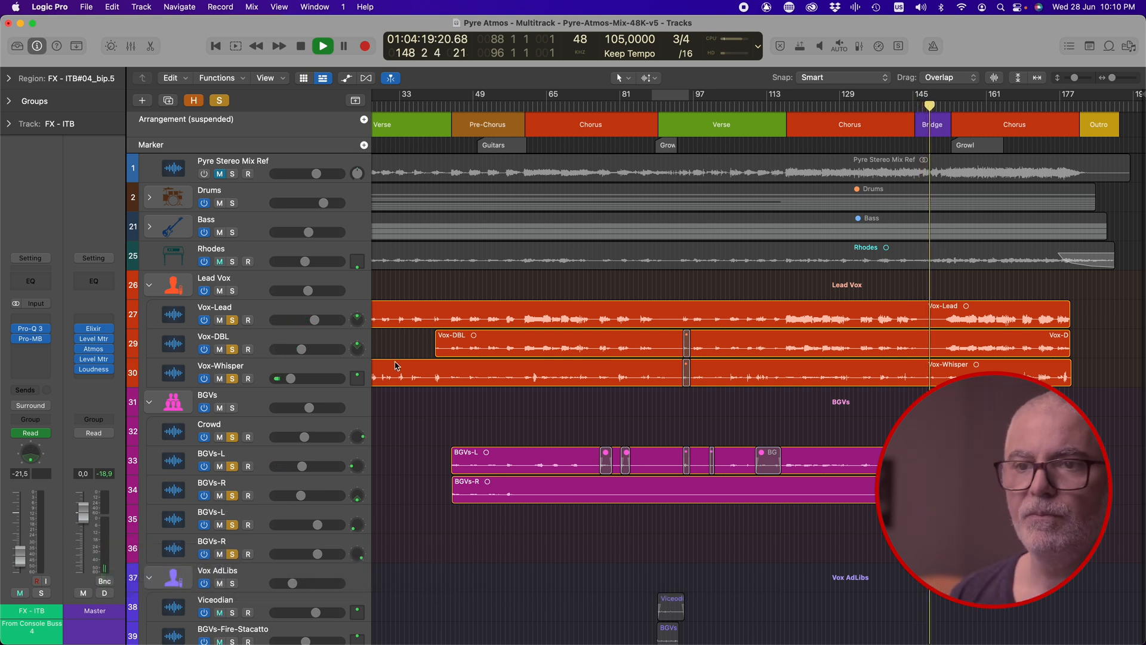
Follow the soloed vocals through the Bridge into the final Chorus and add Vox-Screams to the solo
scroll(335, 418, "down", 10)
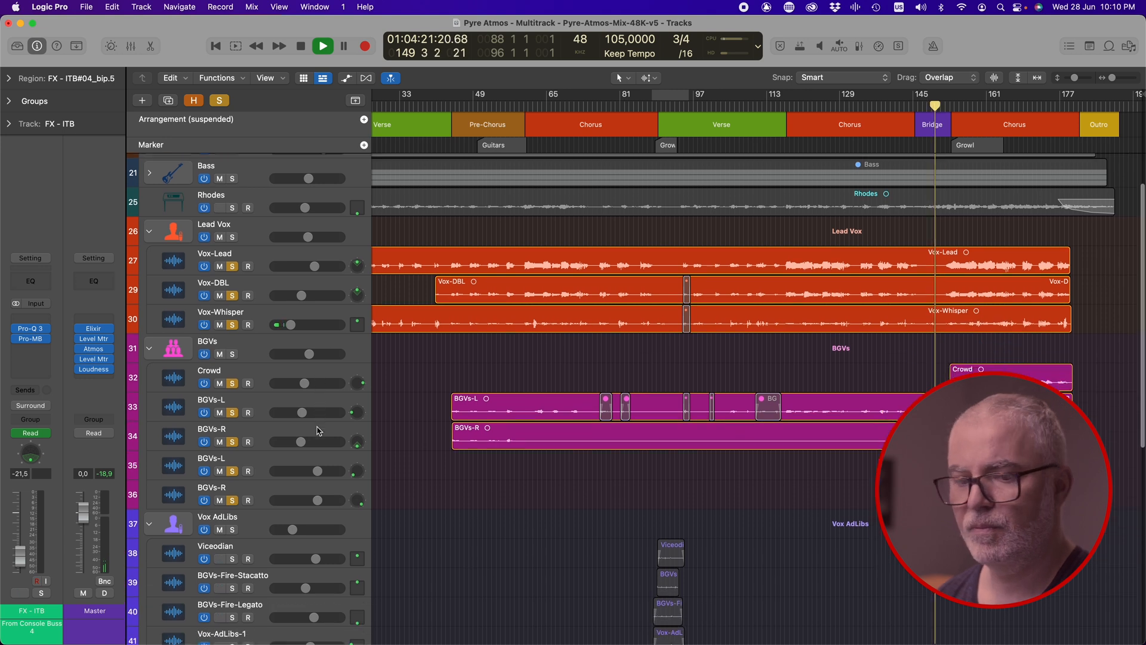
scroll(318, 431, "up", 10)
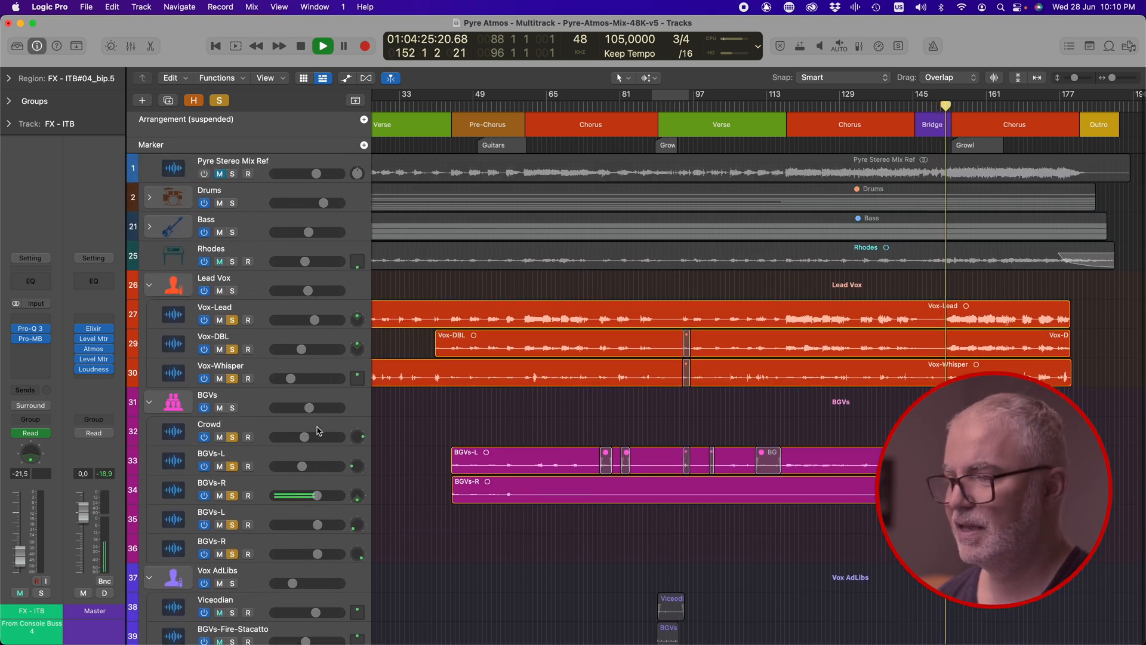
scroll(318, 431, "down", 2)
scroll(319, 431, "down", 2)
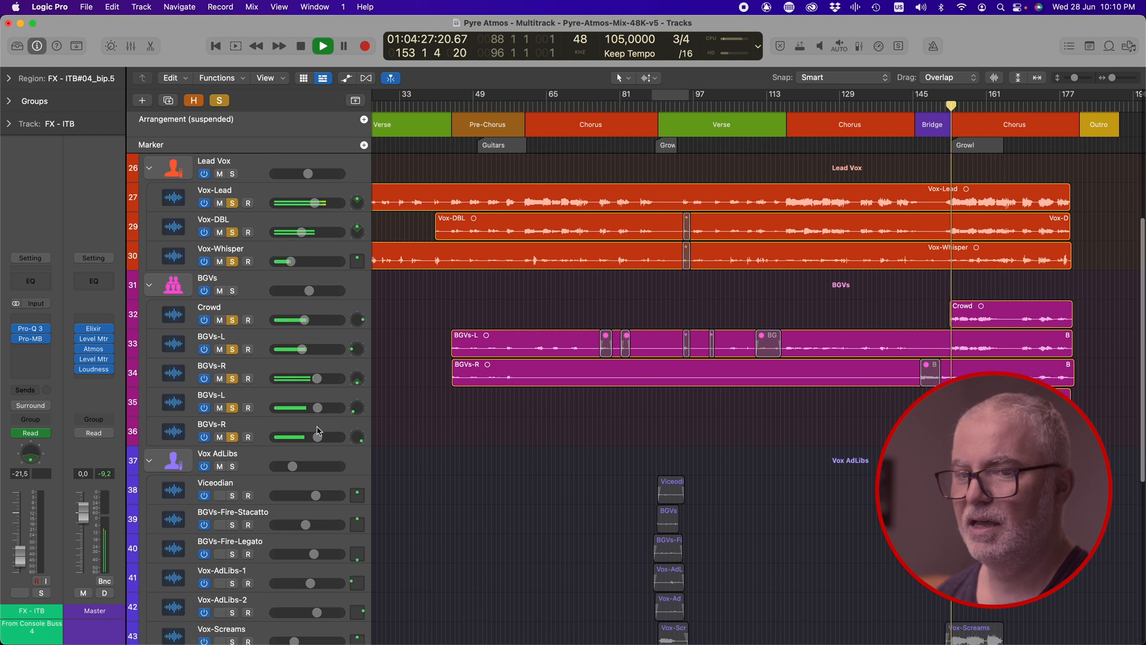
scroll(318, 431, "down", 3)
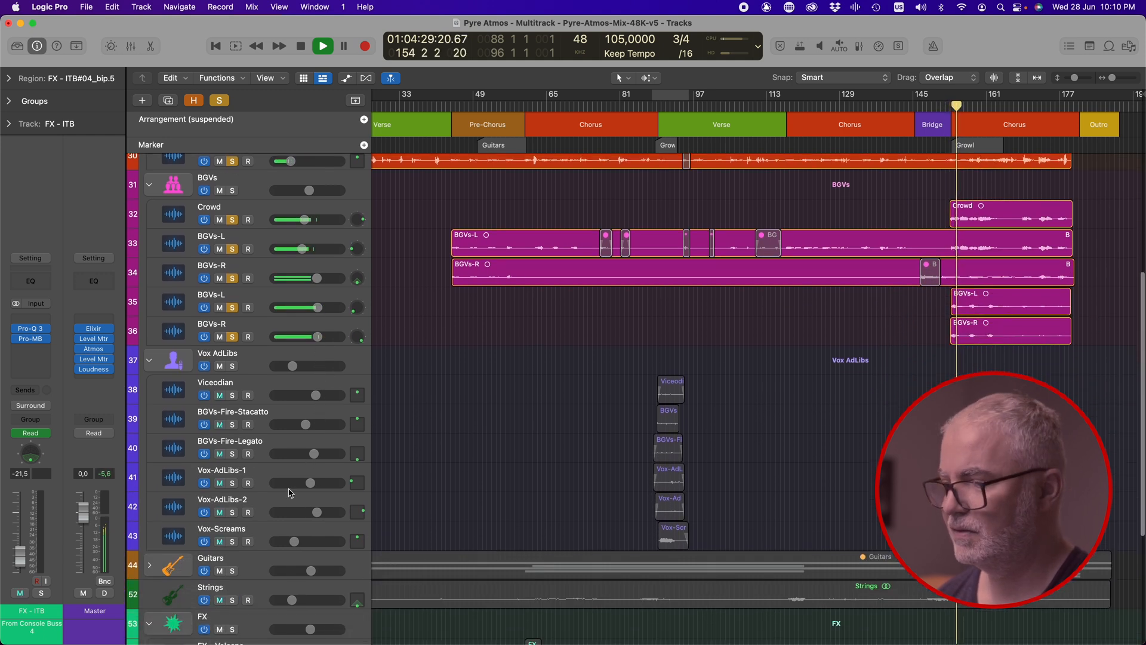
left_click(232, 542)
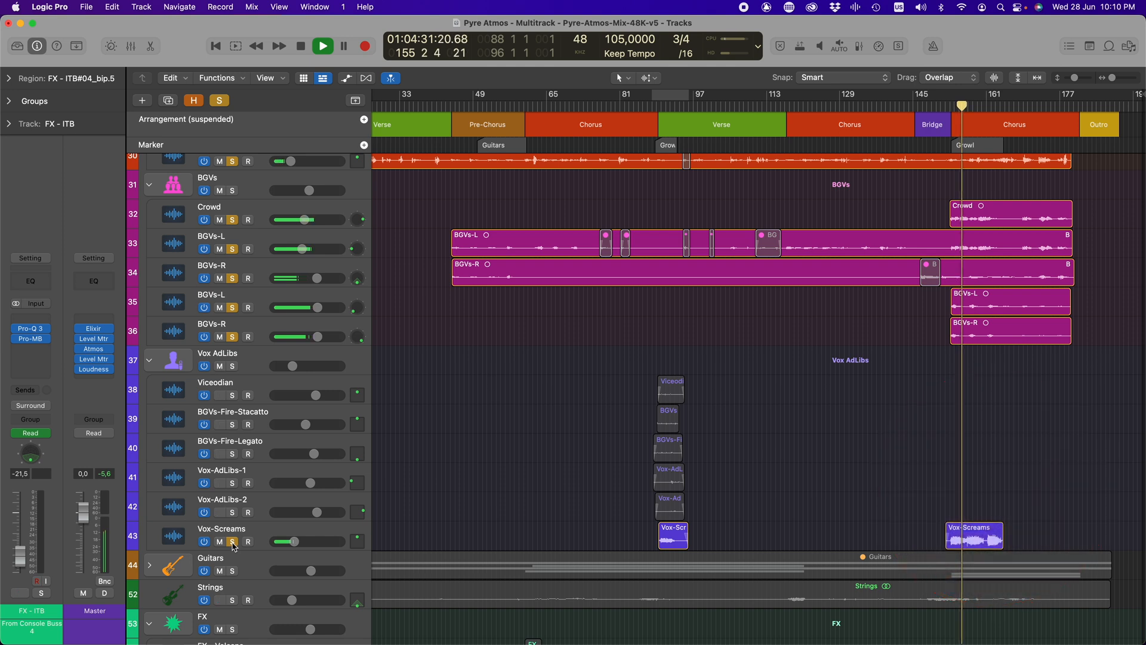
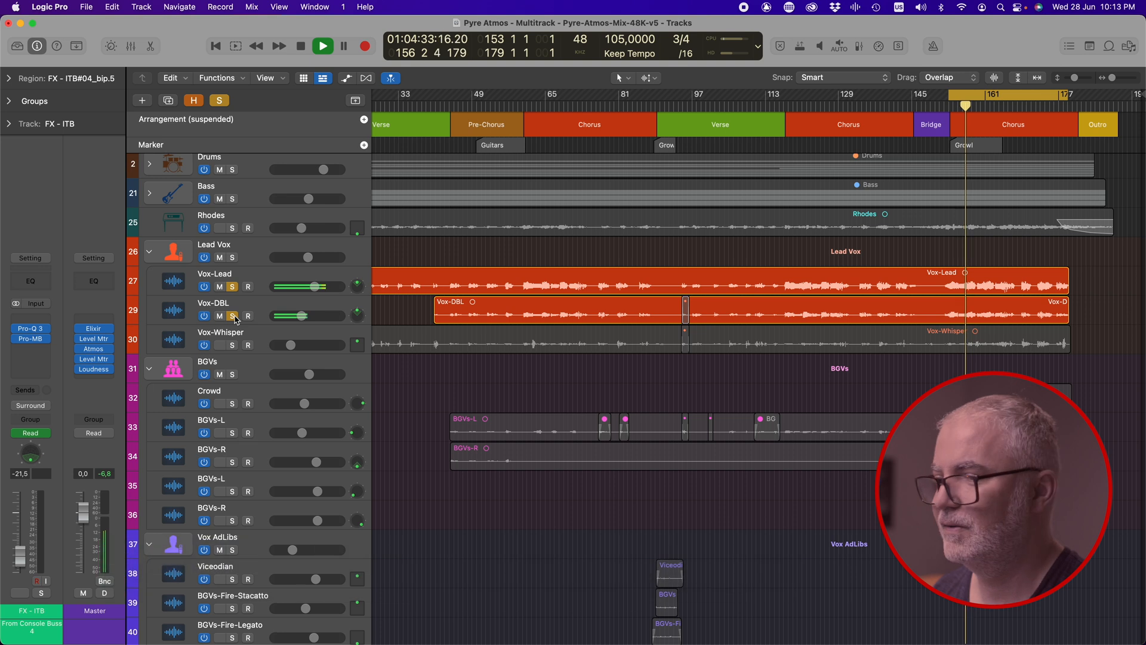
Add Vox-Whisper and Crowd one after the other to the soloed Vox-Lead and Vox-DBL, replaying the final Chorus each time
key("space")
left_click(233, 345)
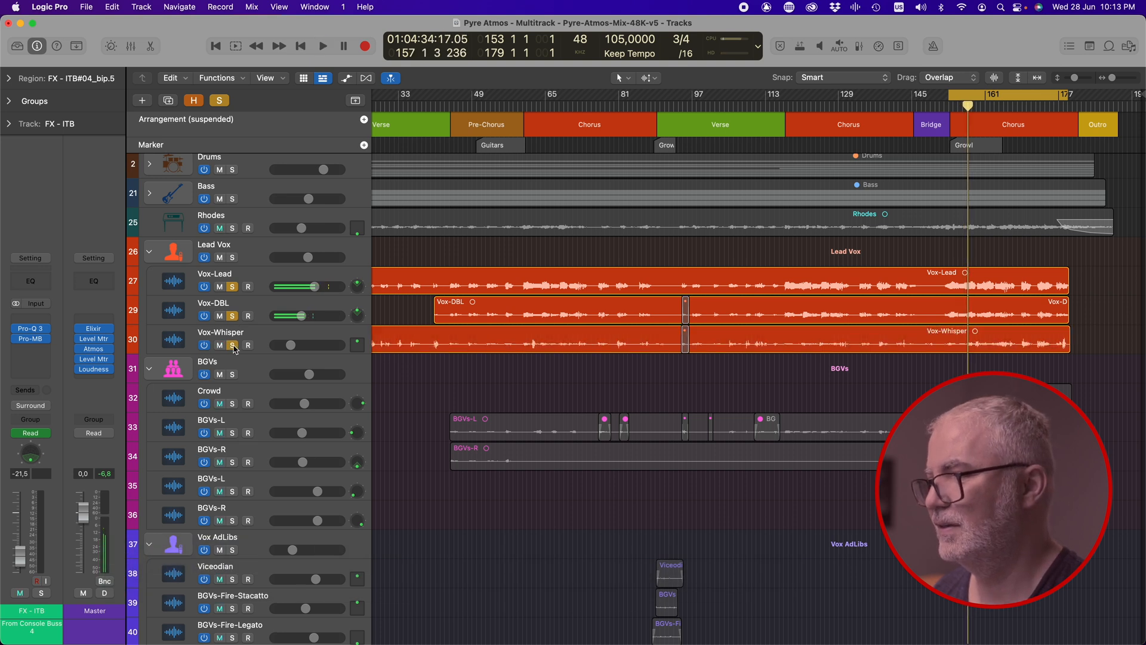
key("space")
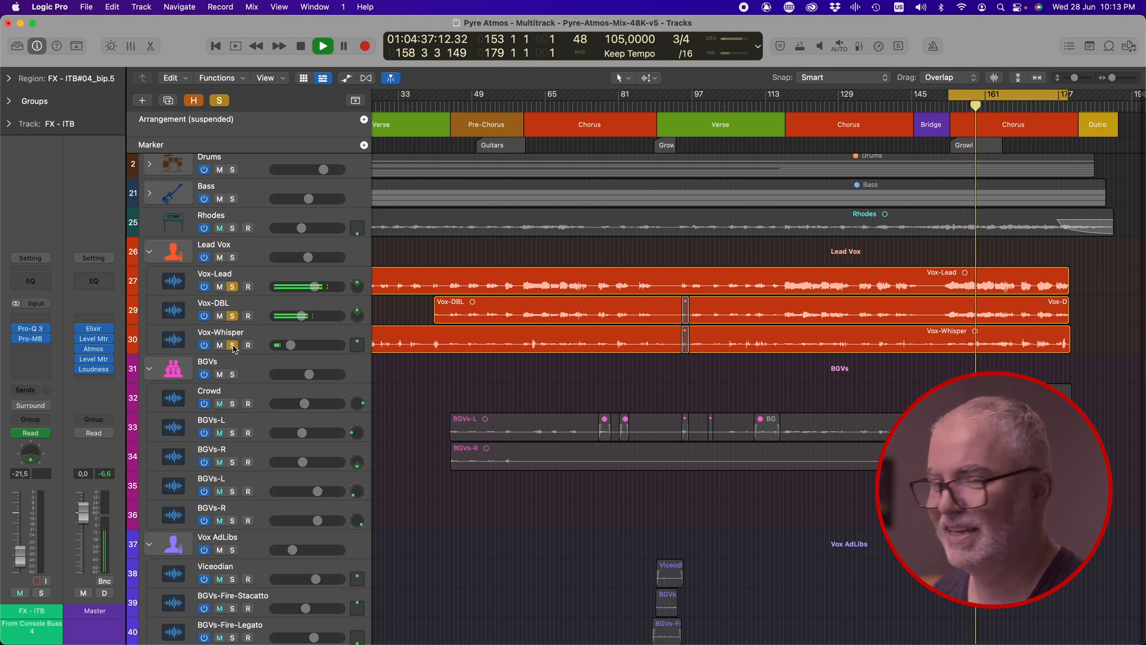
key("space")
left_click(233, 405)
key("space")
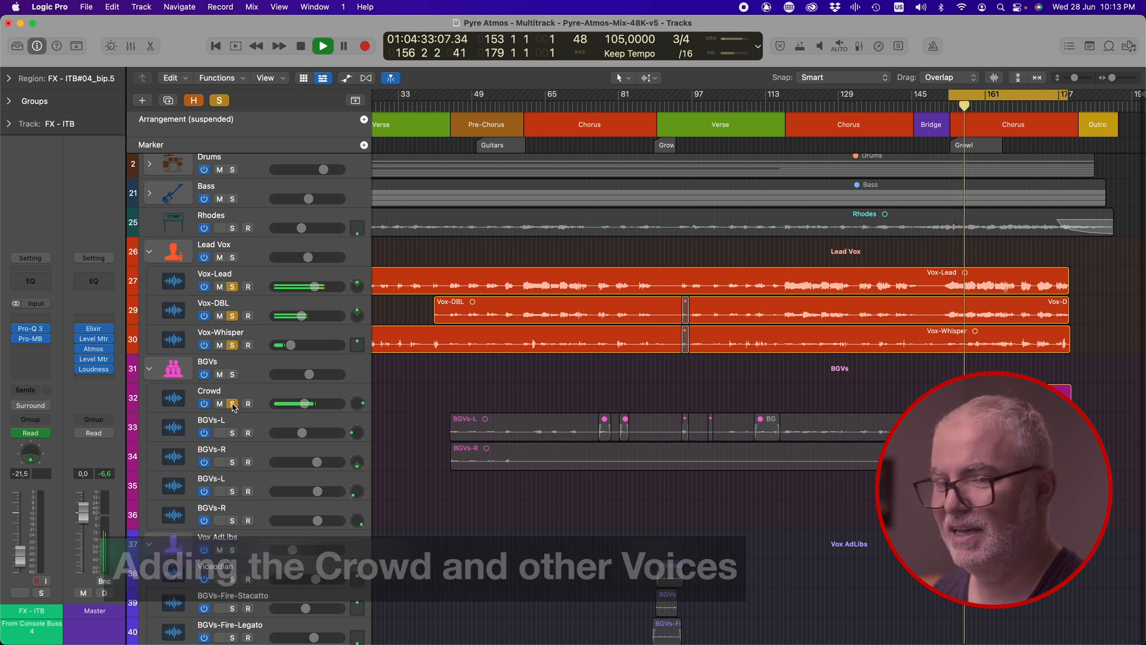
Add BGVs-L on track 33 and BGVs-R on track 34 to the solo one at a time, replaying each combination
key("space")
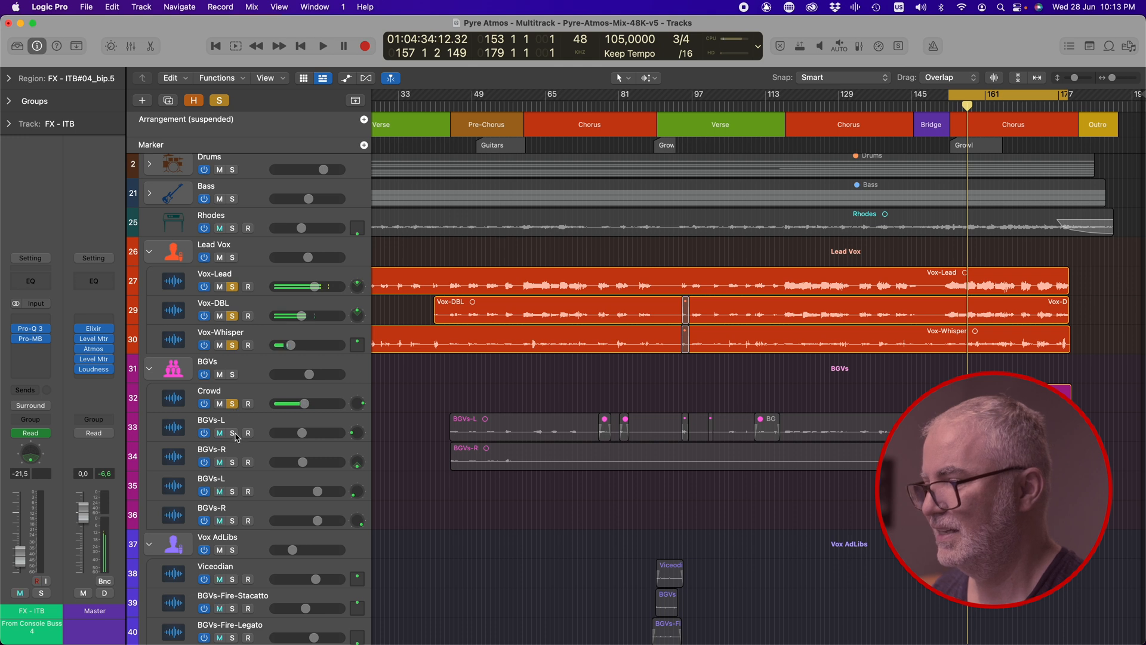
left_click(234, 433)
key("space")
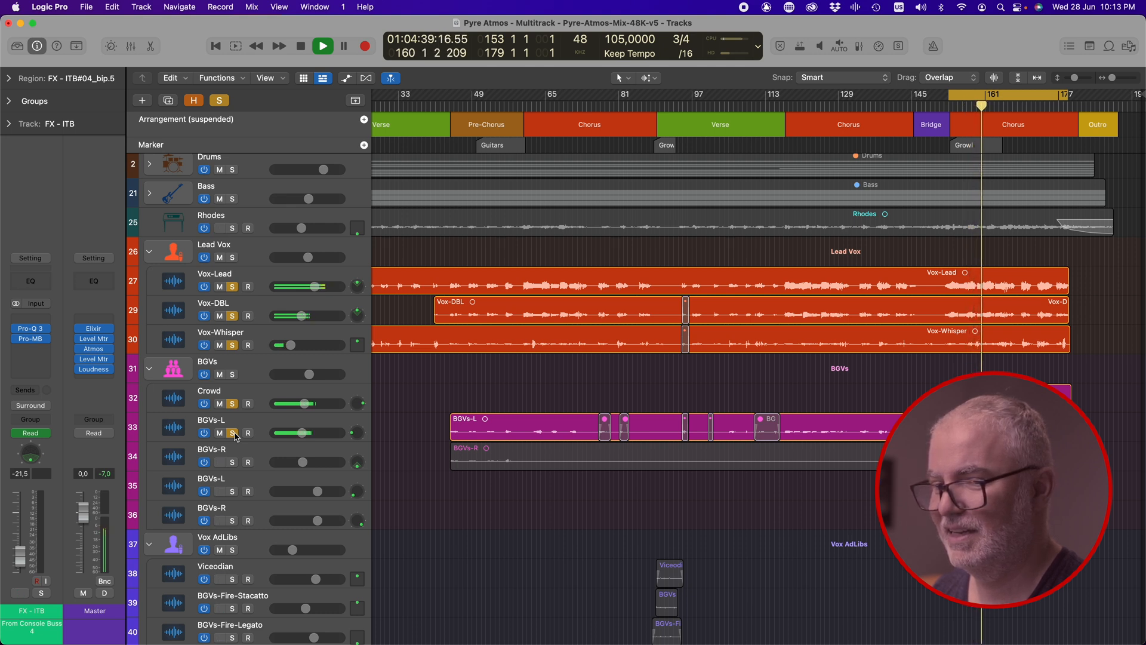
key("space")
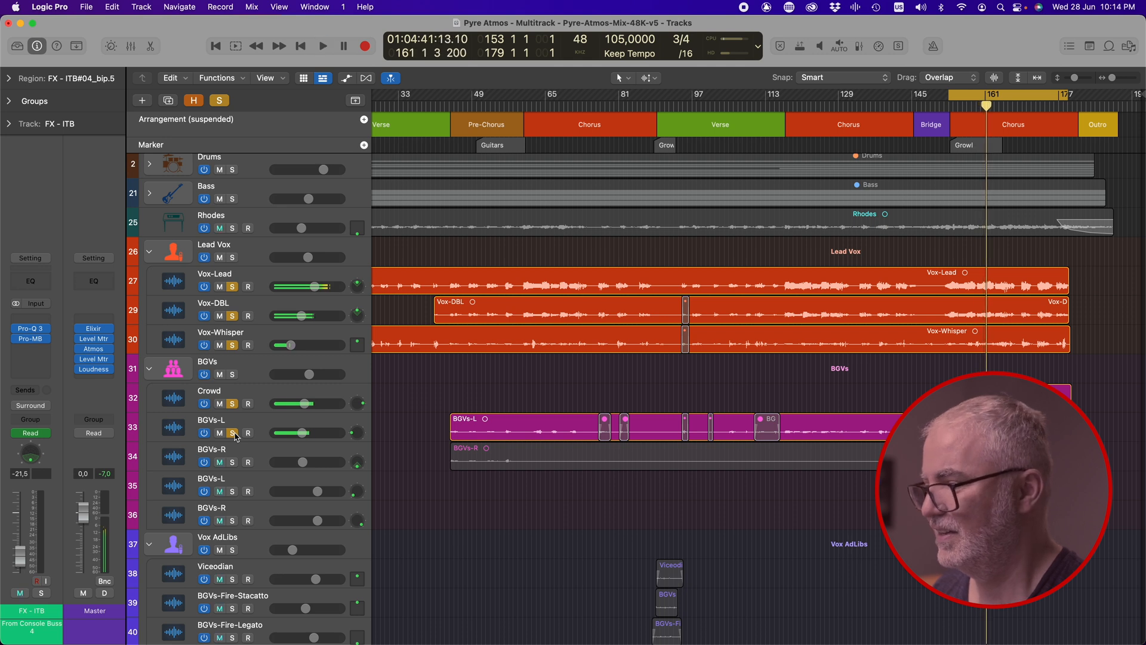
left_click(232, 464)
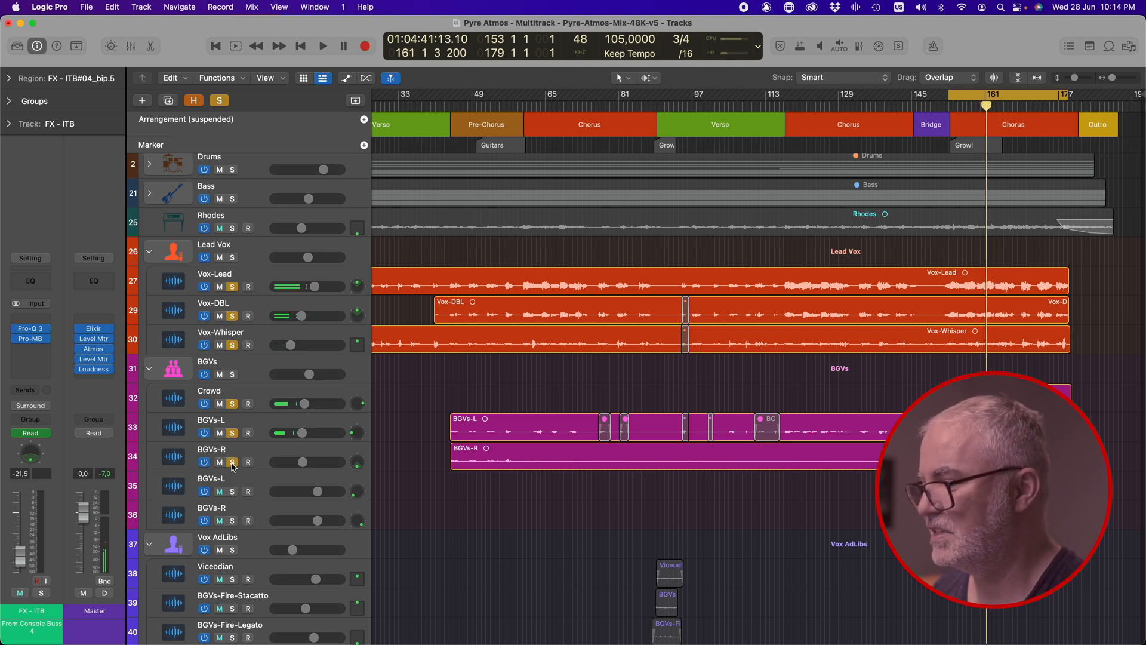
key("space")
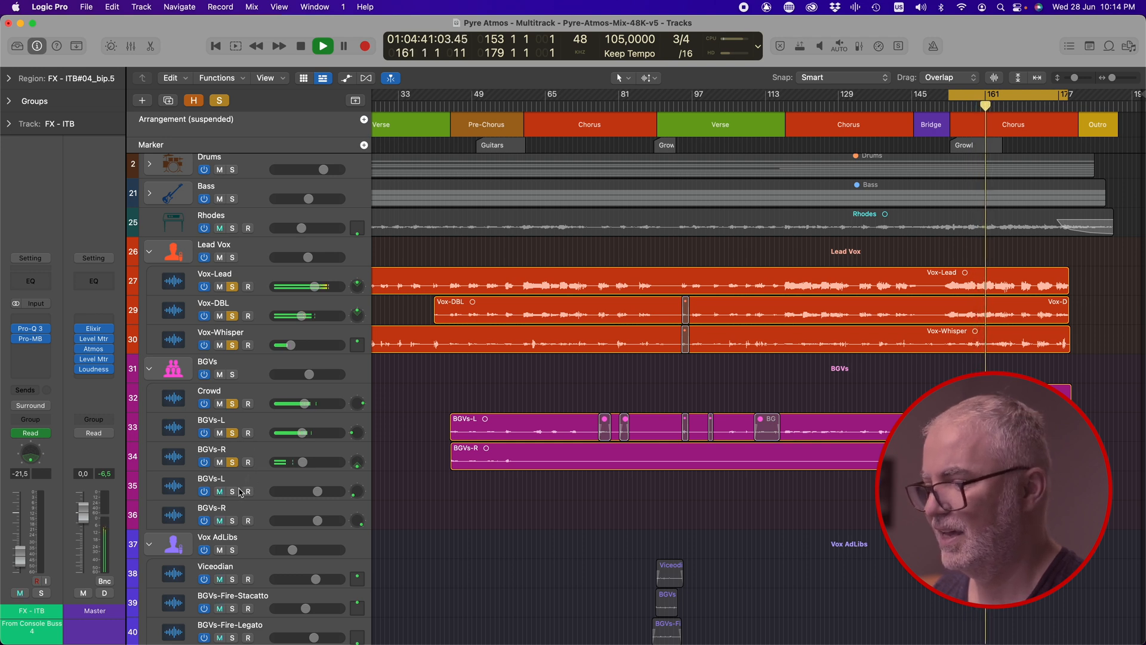
Add BGVs-L on track 35 and BGVs-R on track 36 to the solo, listening again from the final Chorus
key("space")
scroll(238, 494, "up", 1)
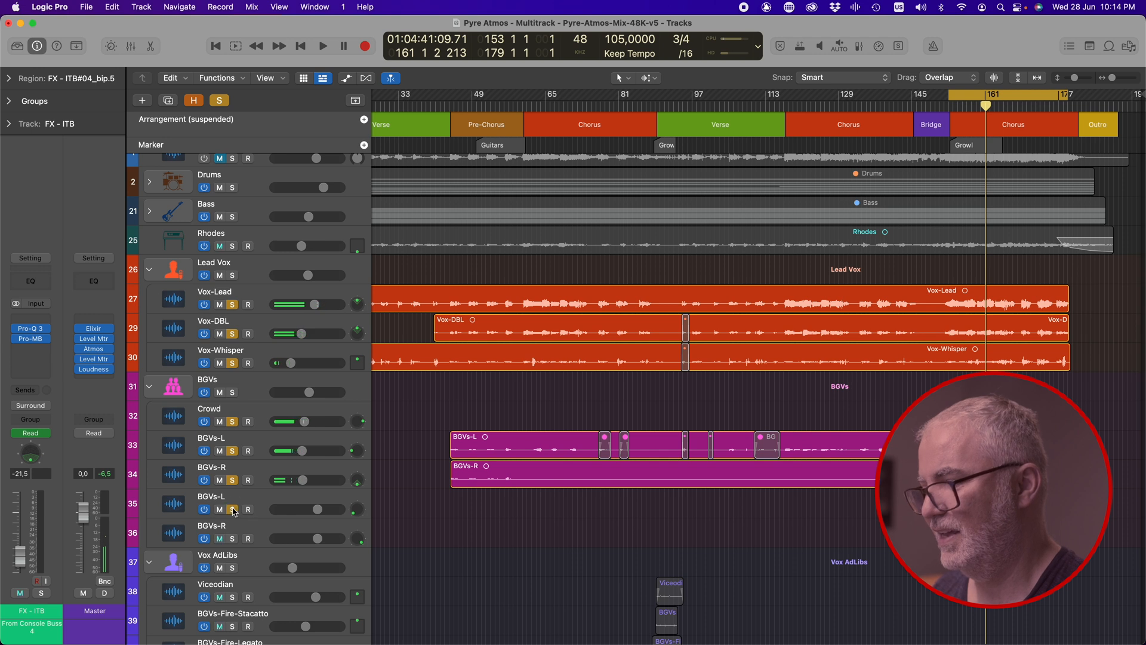
key("alt+comma")
key("space")
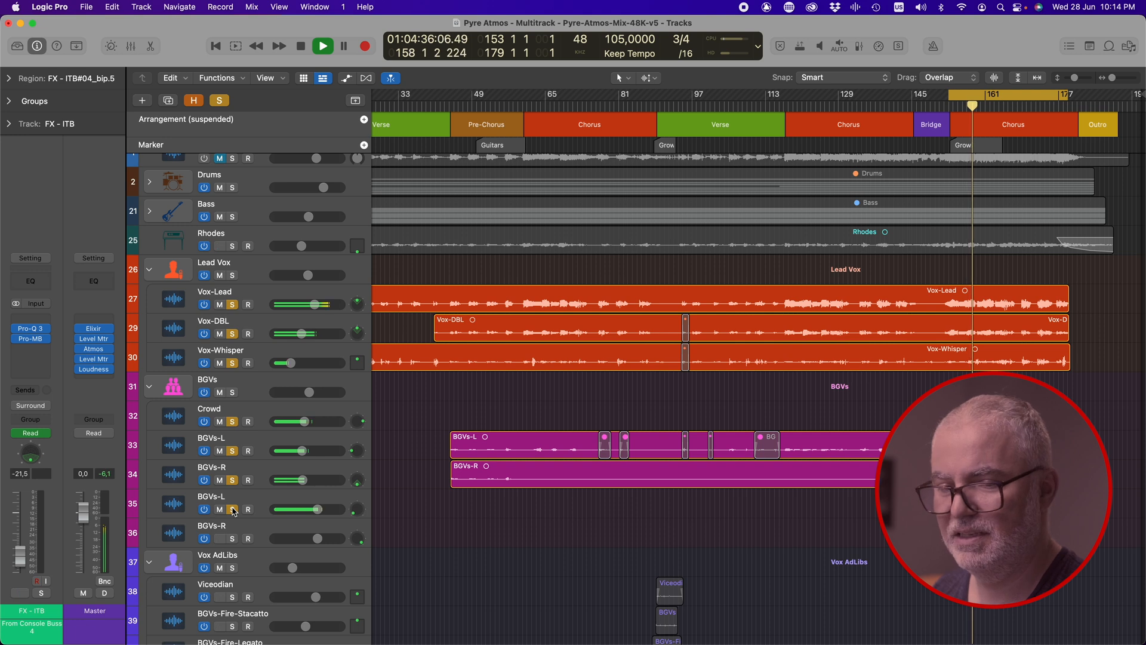
key("space")
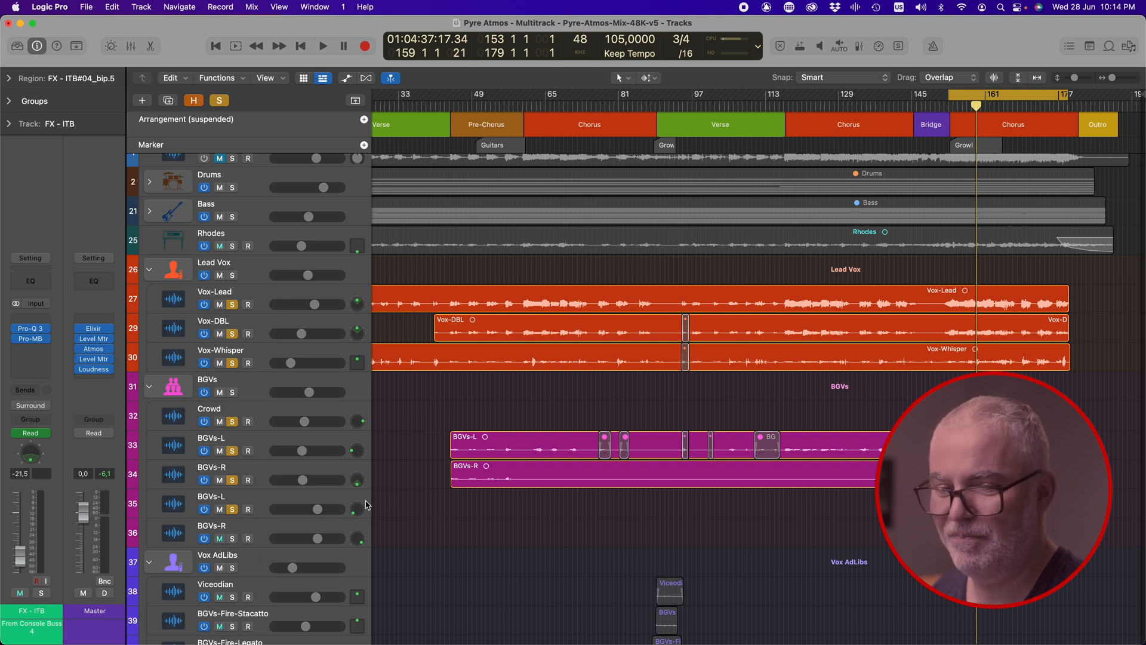
key("space")
left_click(233, 539)
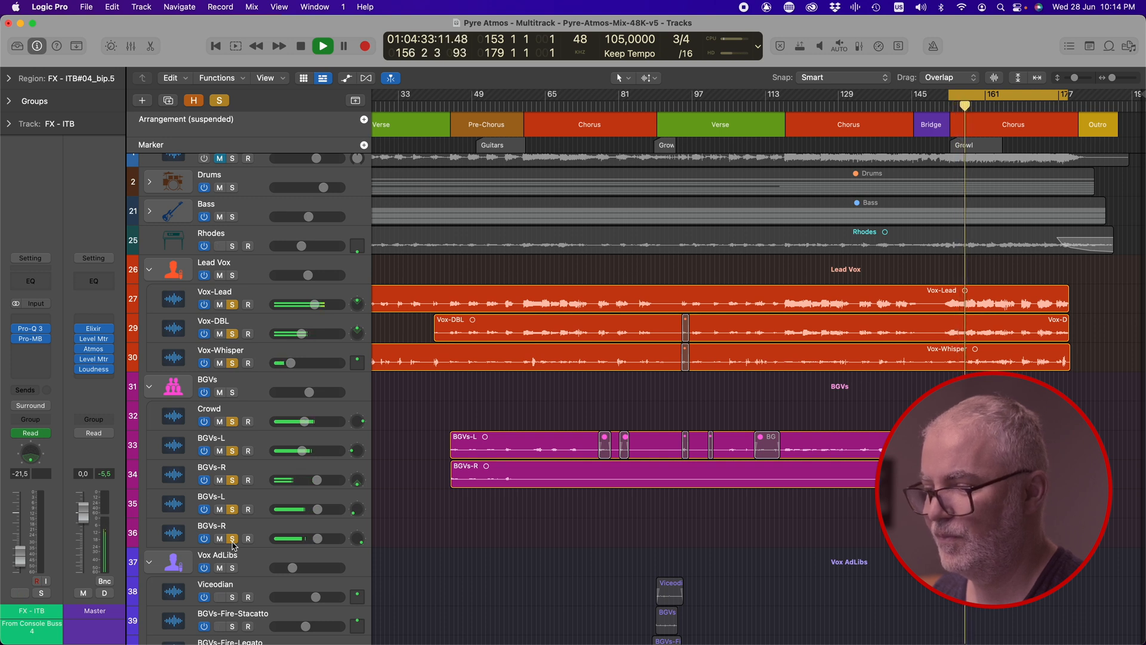
Clear solo on BGVs tracks 35 and 36 and replay the final Chorus to compare the vocals with and without them
key("space")
left_click(232, 509)
left_click(233, 540)
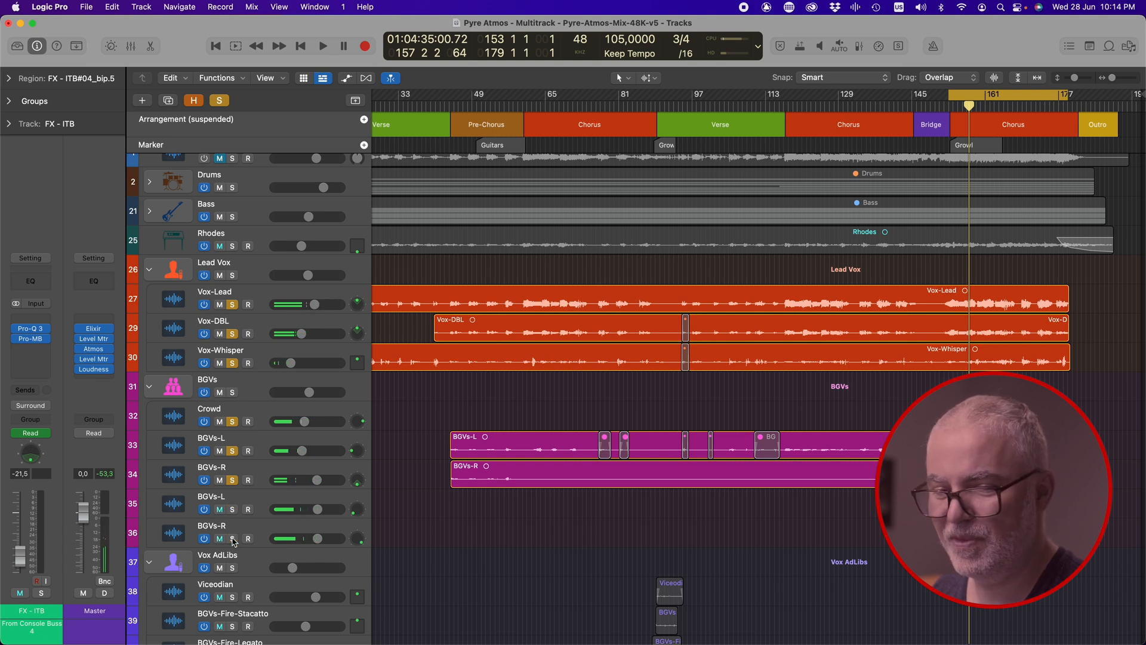
key("space")
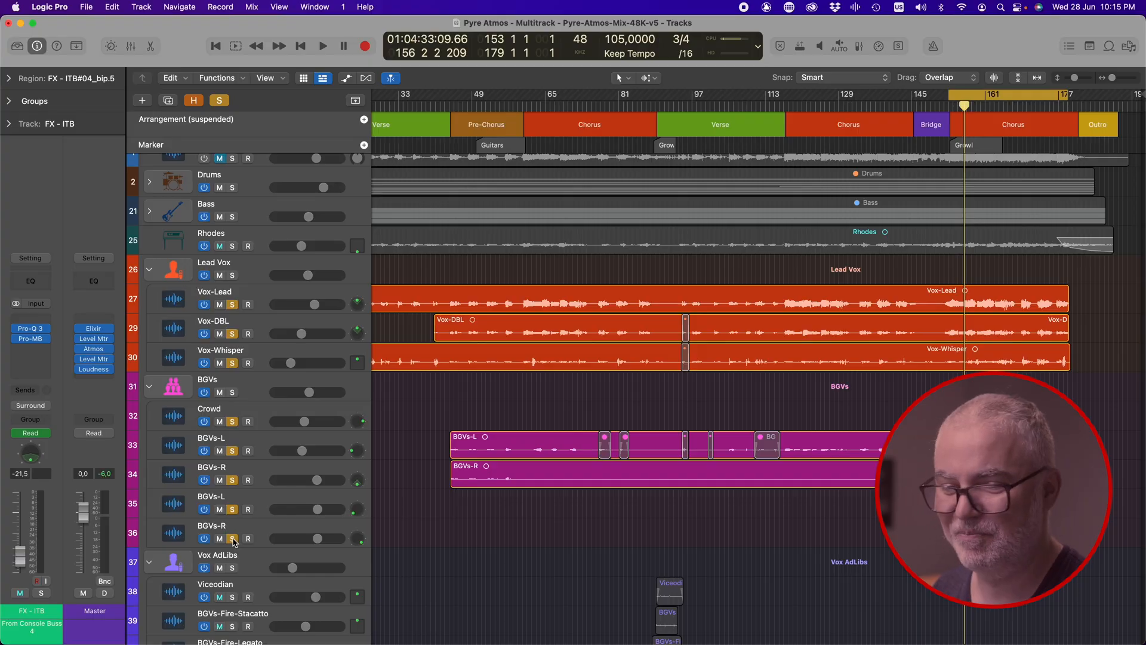
Add FX - ITB on track 58 to the soloed vocals while the final Chorus plays
left_click_drag(326, 492, 392, 566)
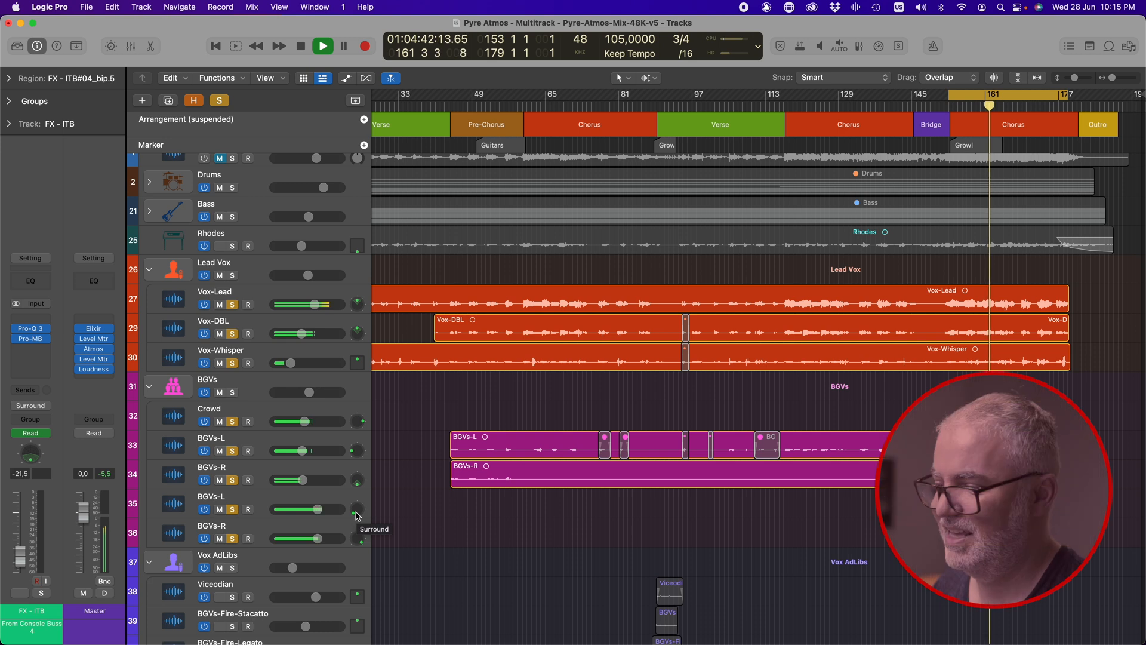
scroll(356, 517, "down", 1)
scroll(356, 517, "down", 12)
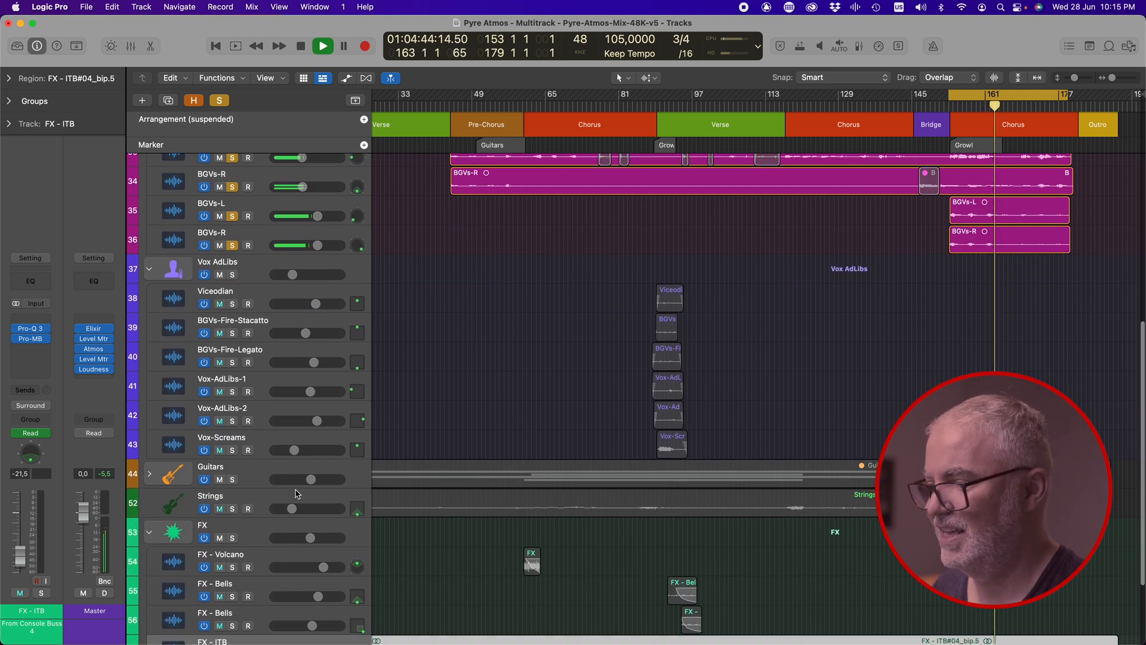
scroll(277, 529, "down", 5)
left_click(232, 547)
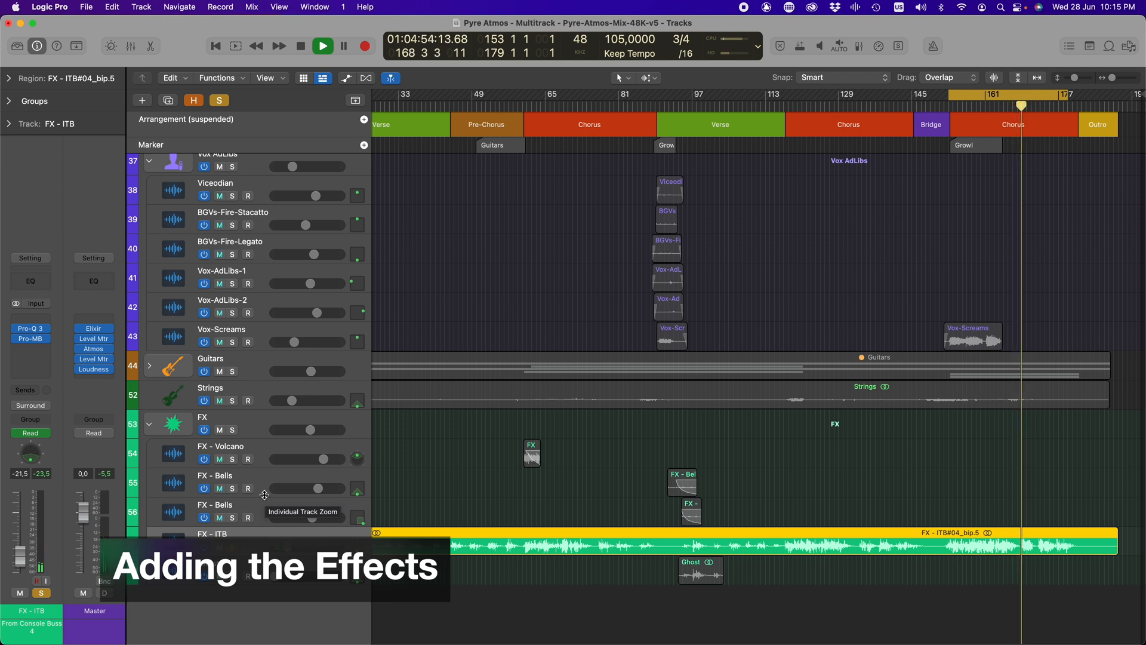
Check the levels of the soloed vocals with effects through the final Chorus, close the Dolby Atmos window and stop playback
scroll(265, 495, "up", 10)
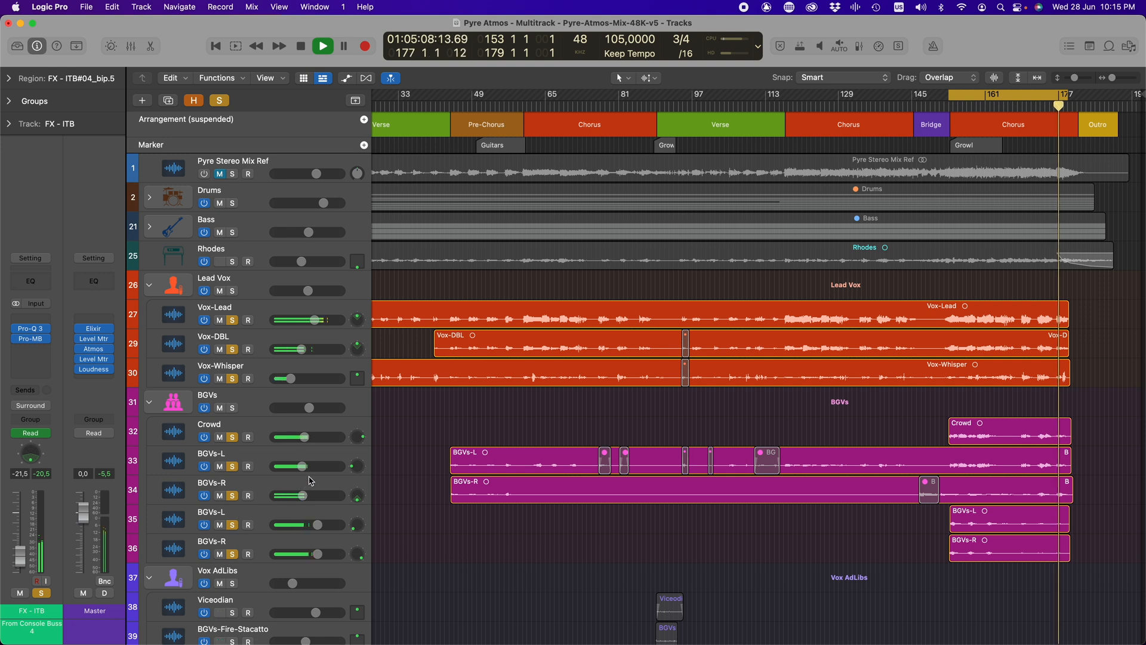
scroll(310, 480, "down", 5)
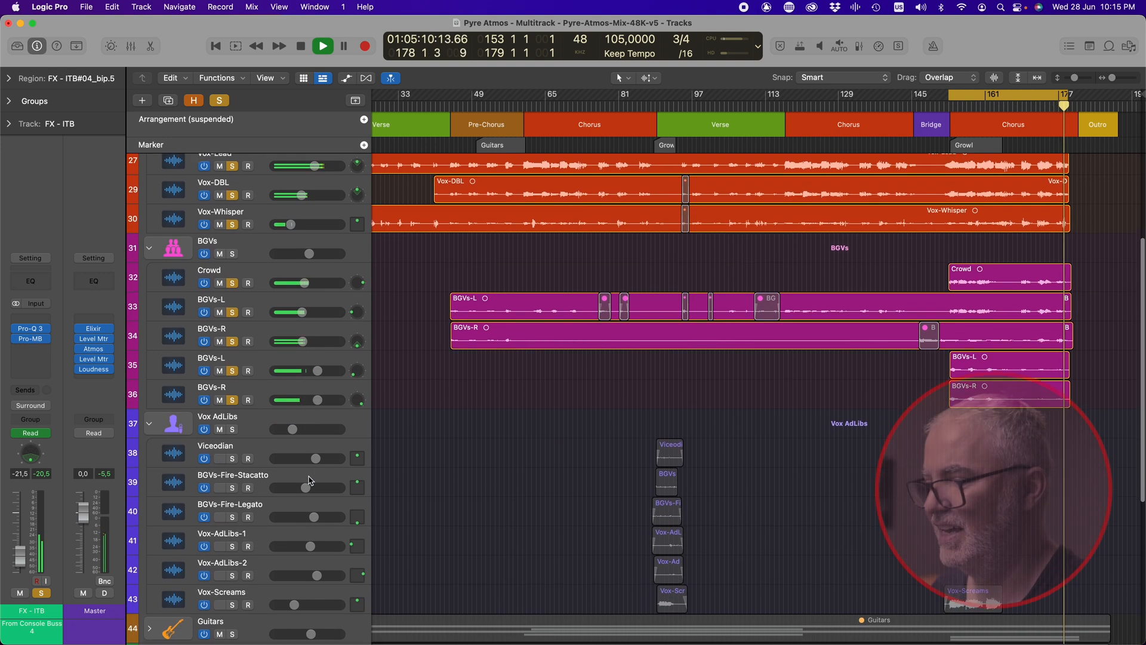
scroll(310, 480, "down", 2)
scroll(600, 341, "up", 9)
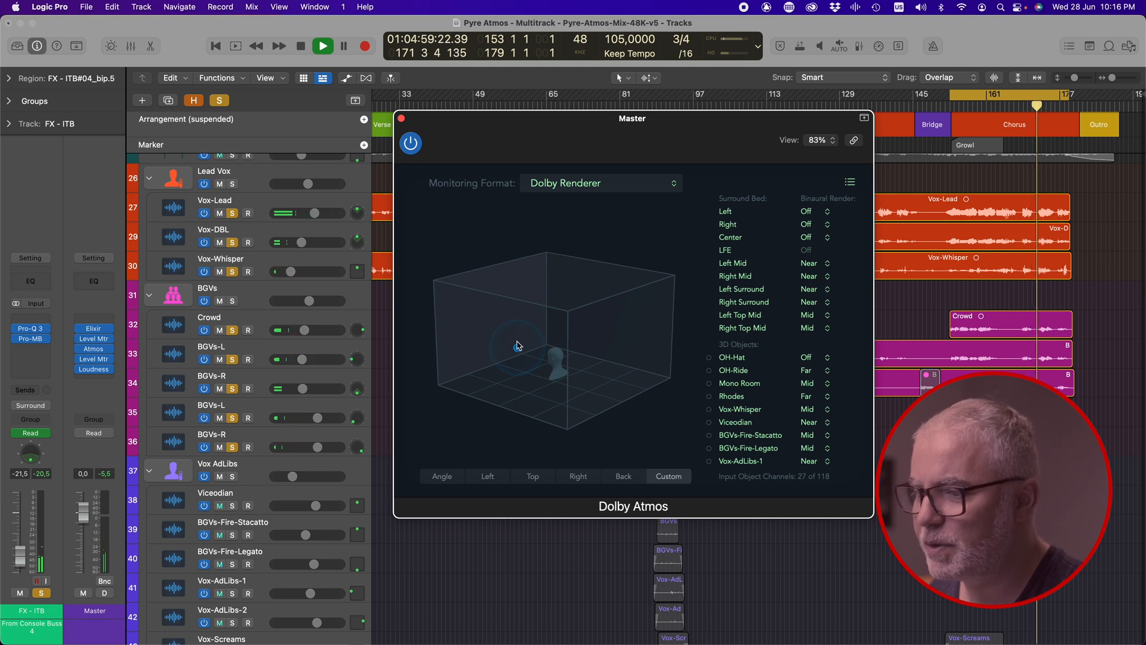
left_click(401, 119)
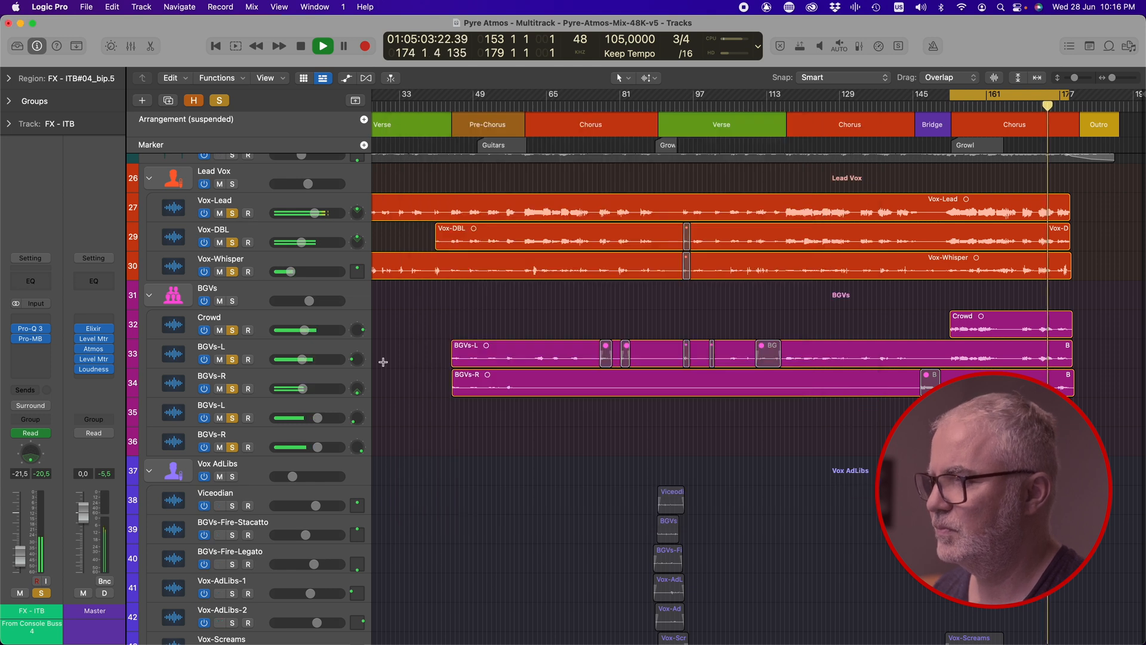
scroll(336, 437, "down", 3)
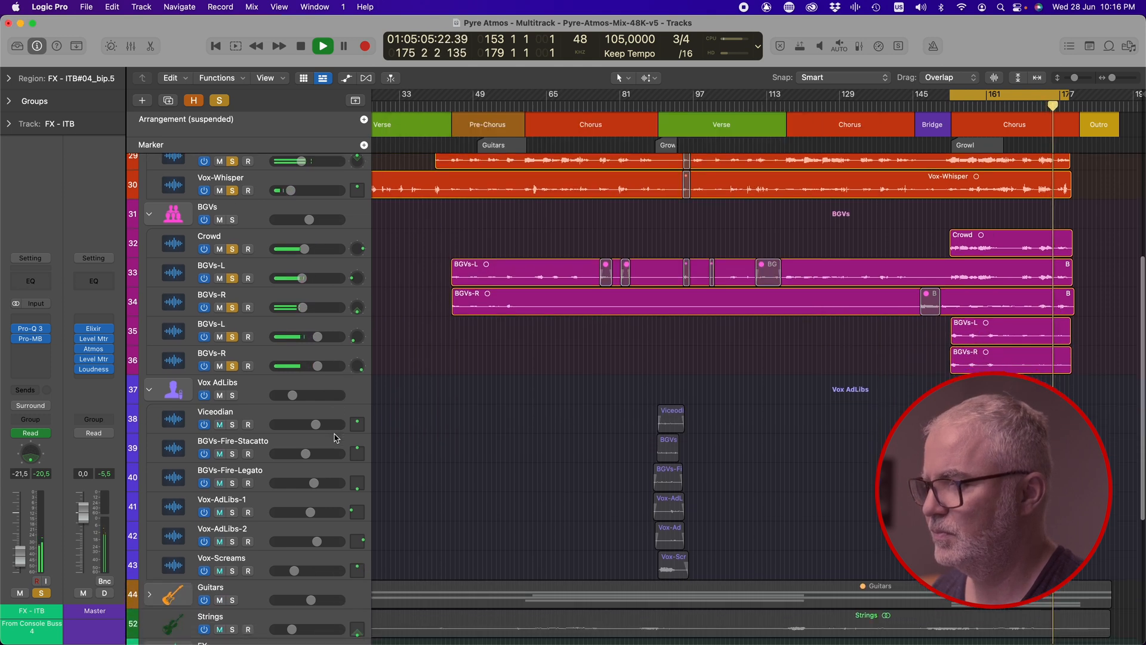
scroll(334, 438, "down", 1)
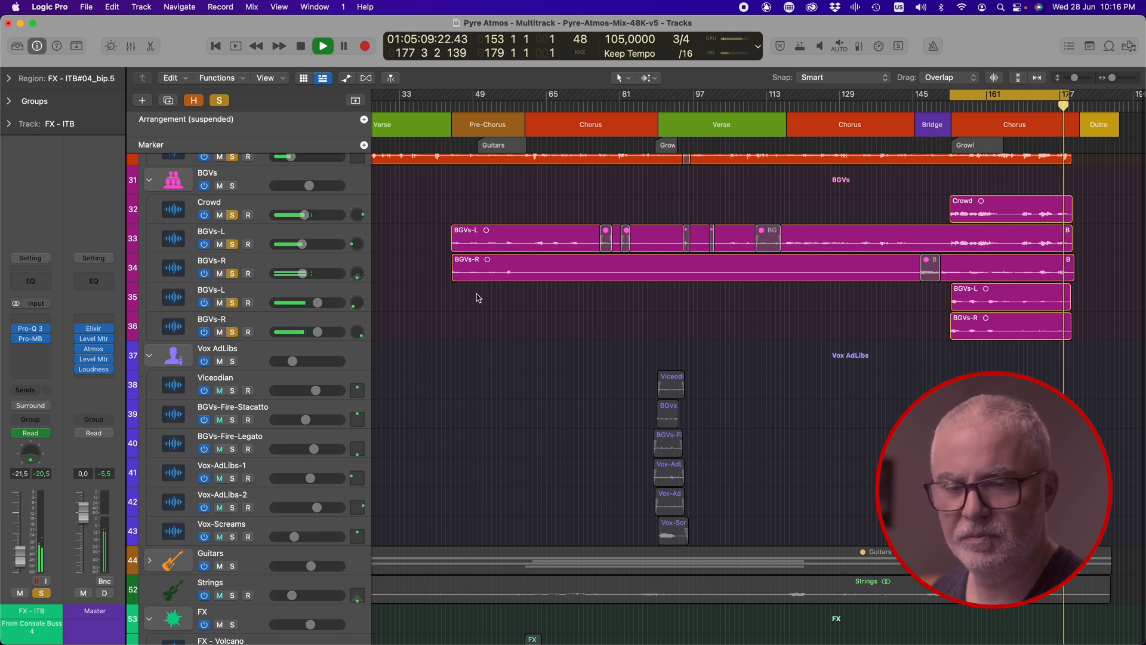
key("space")
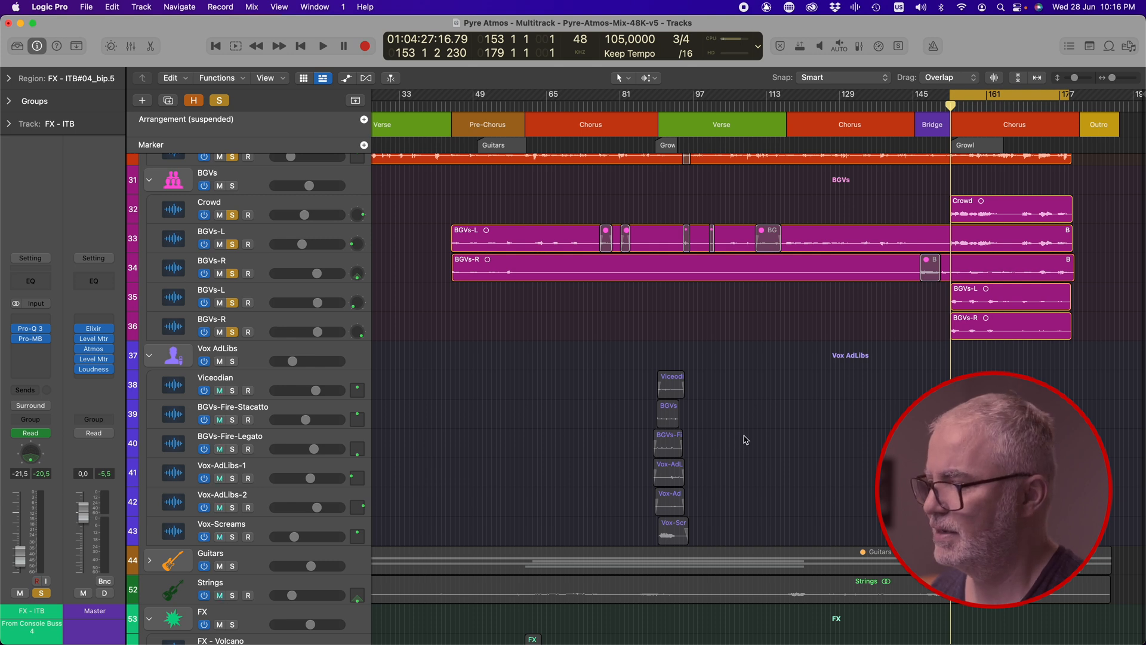
Clear all track solos and play the full mix from the final Chorus, checking the FX, ad-lib, BGVs and lead vocal levels
scroll(748, 439, "up", 1)
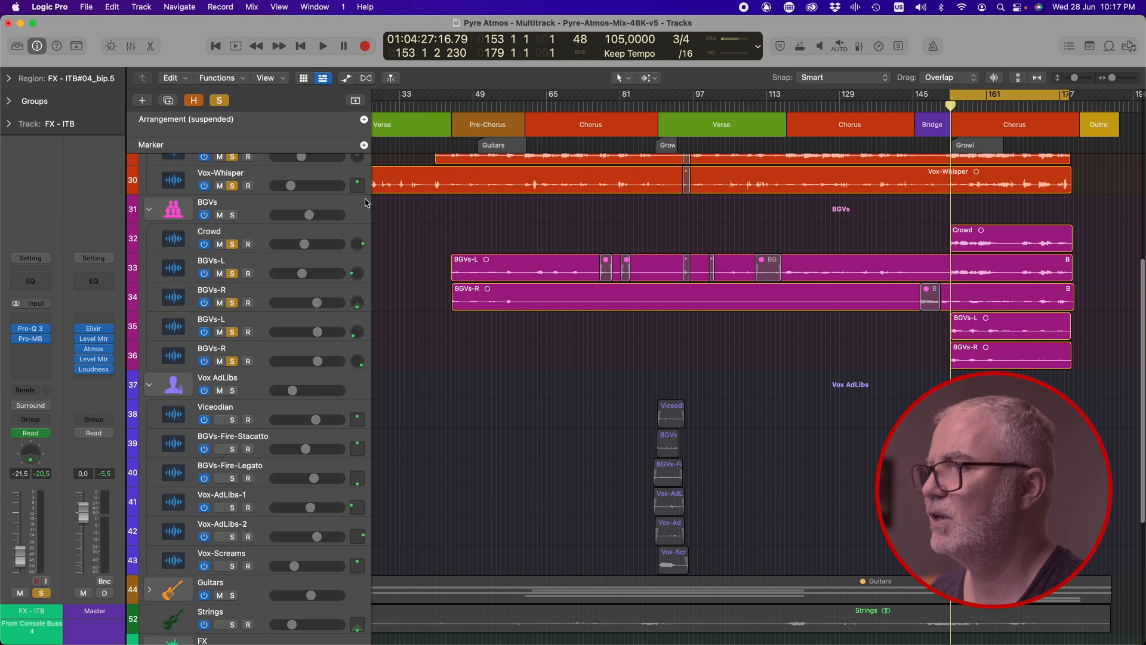
left_click(219, 100)
key("space")
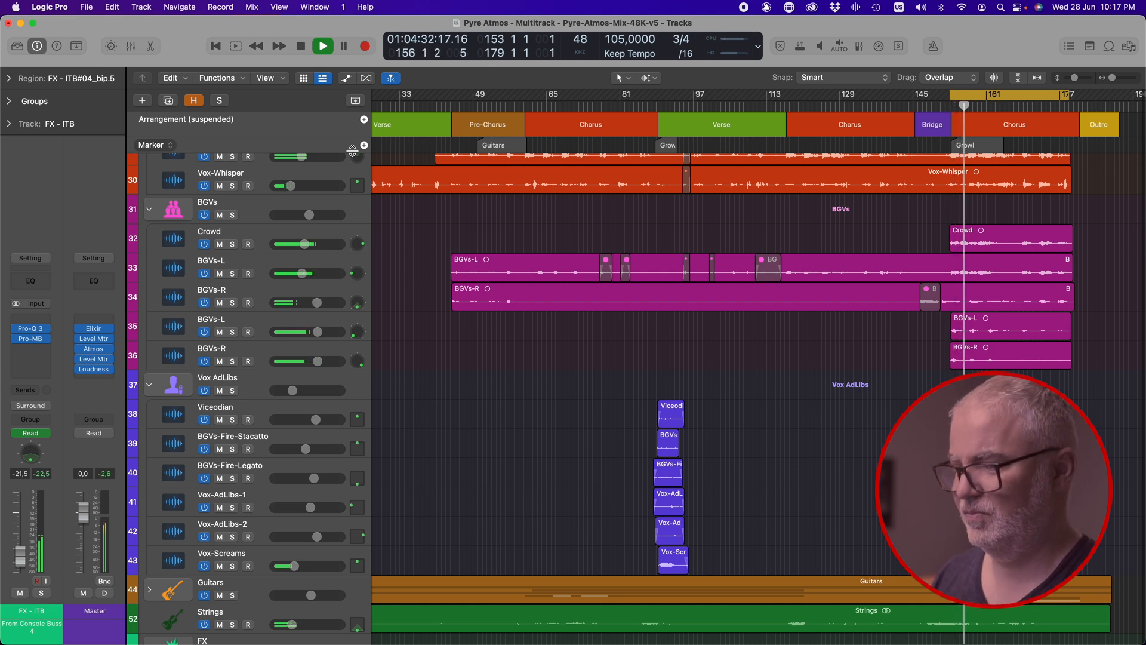
scroll(420, 351, "down", 5)
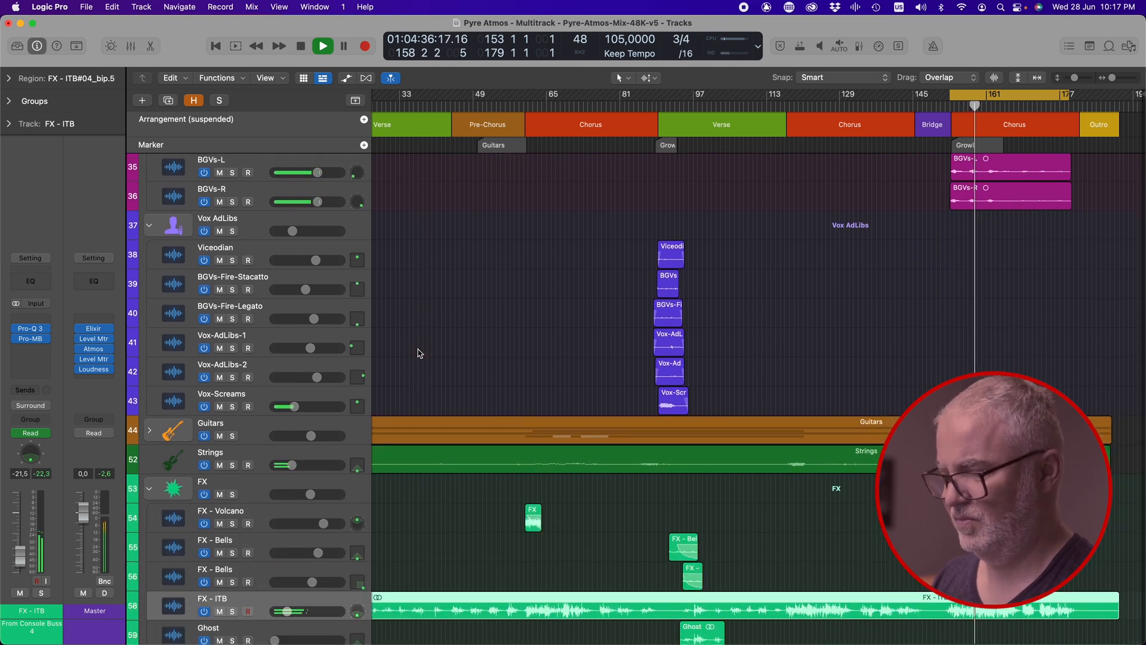
scroll(419, 353, "down", 2)
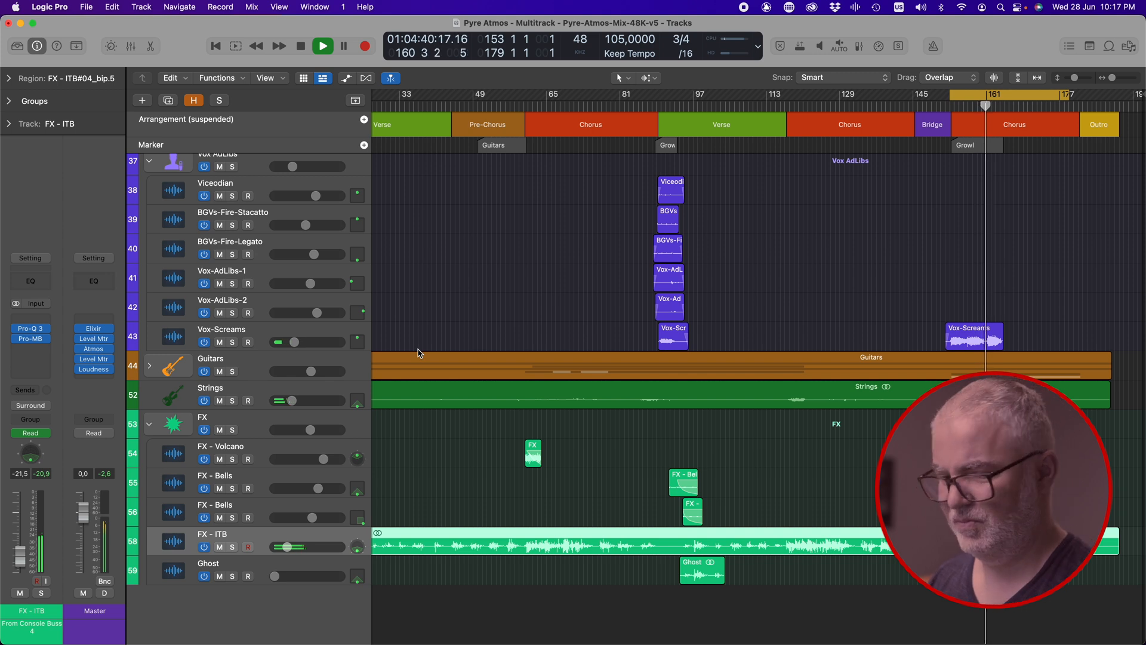
scroll(420, 352, "up", 1)
scroll(419, 353, "up", 8)
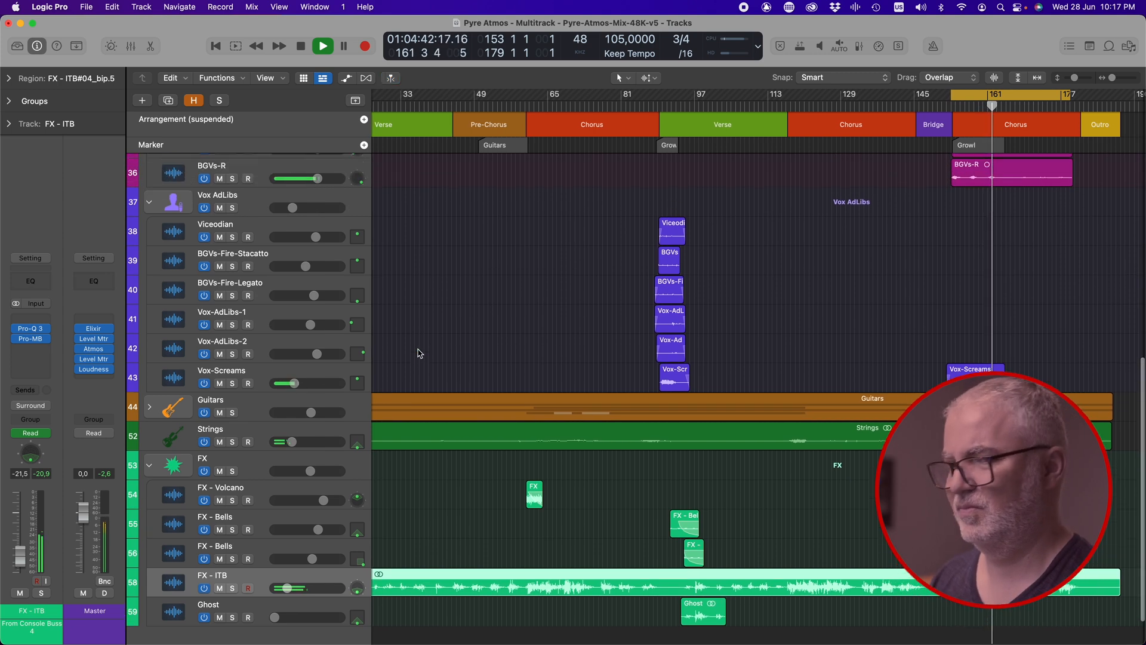
scroll(420, 353, "up", 8)
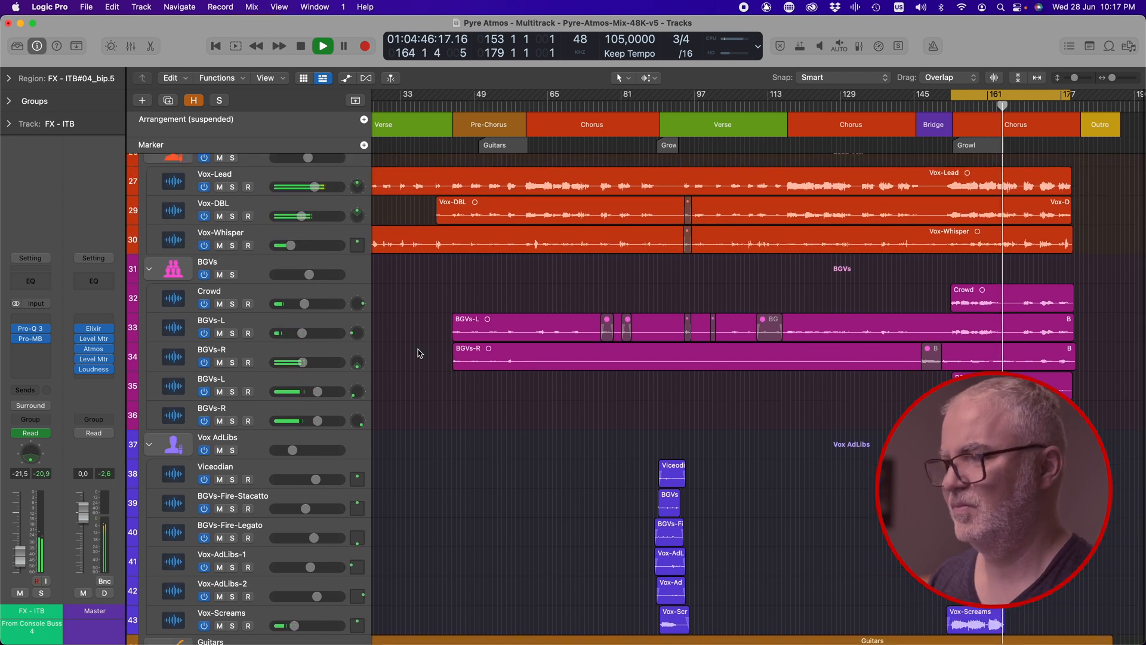
Examine the object positions in the Master's Dolby Atmos room view from another angle during playback, then stop playback
left_click(95, 352)
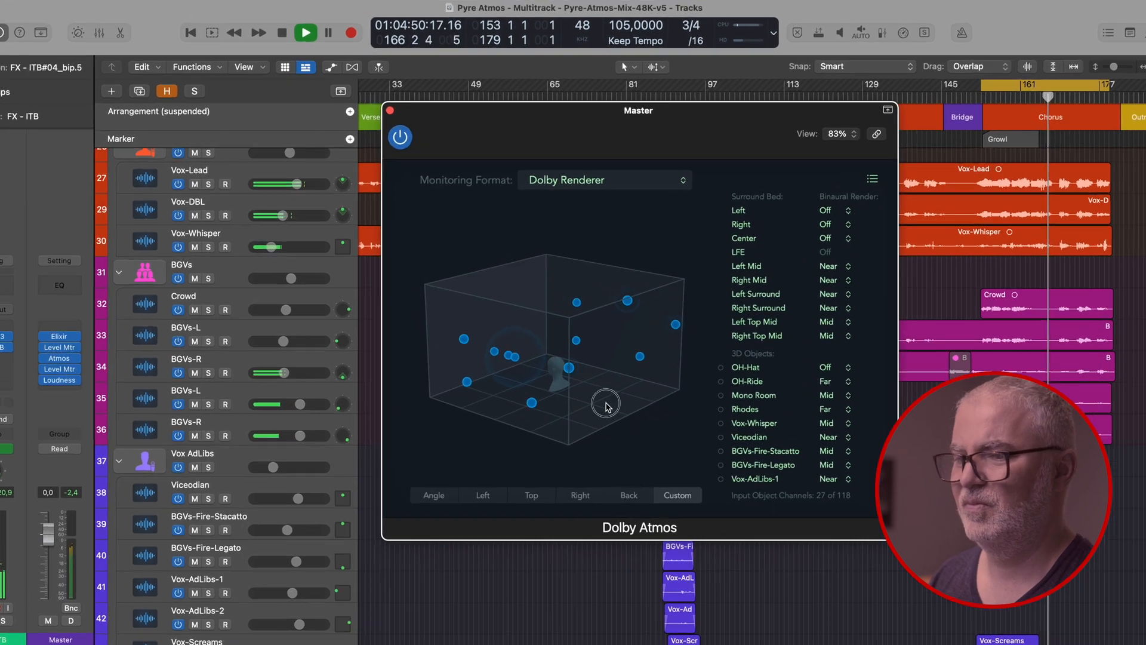
left_click_drag(615, 378, 595, 459)
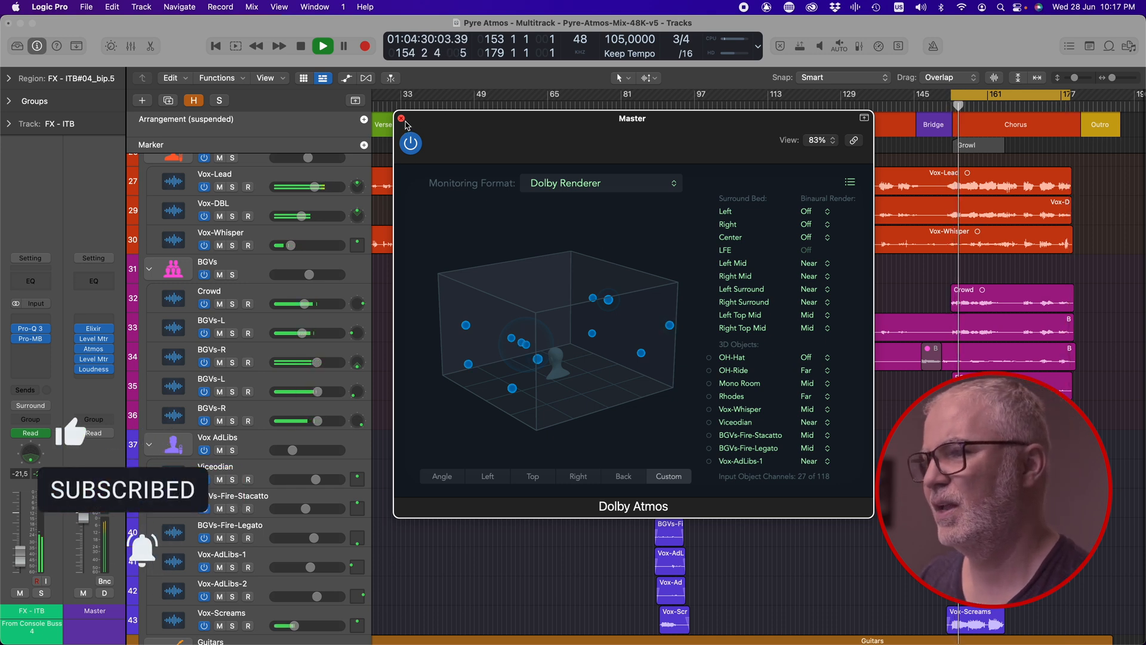
key("space")
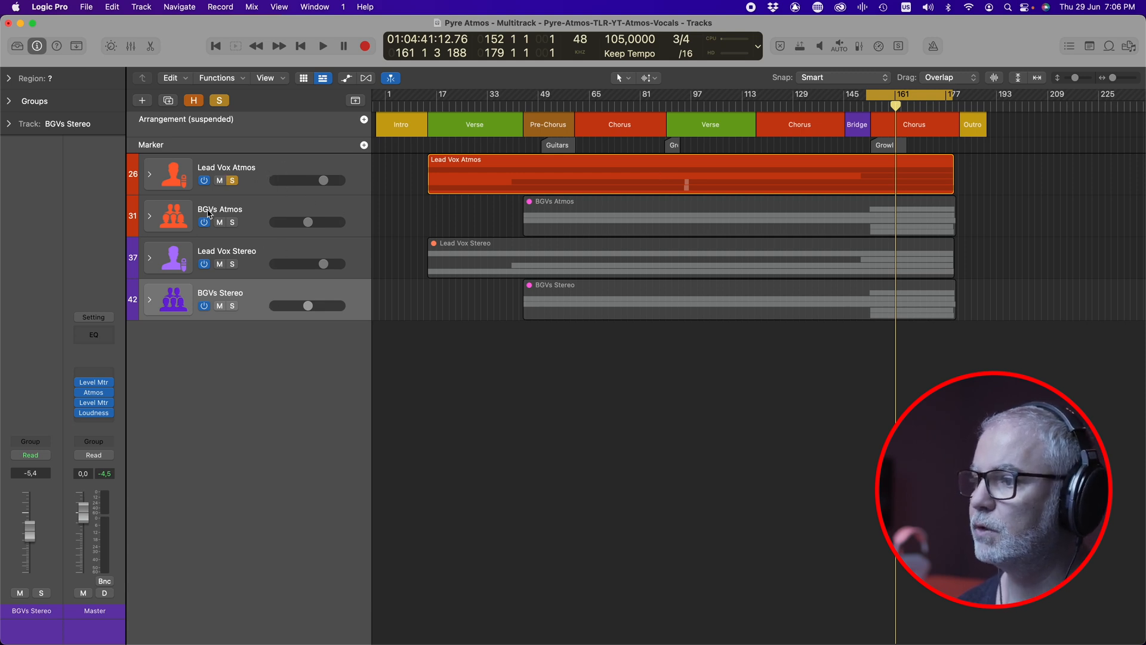
Look through the tracks inside the Lead Vox Atmos and BGVs Atmos stacks, then collapse both stacks
left_click(150, 174)
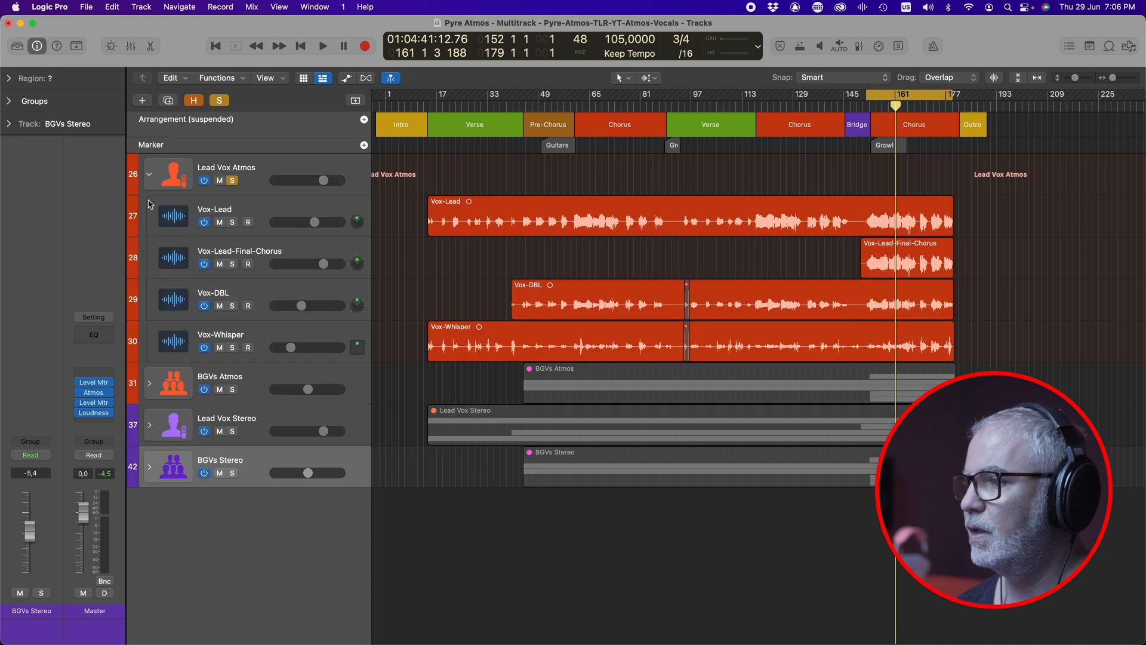
left_click(149, 382)
scroll(246, 401, "down", 3)
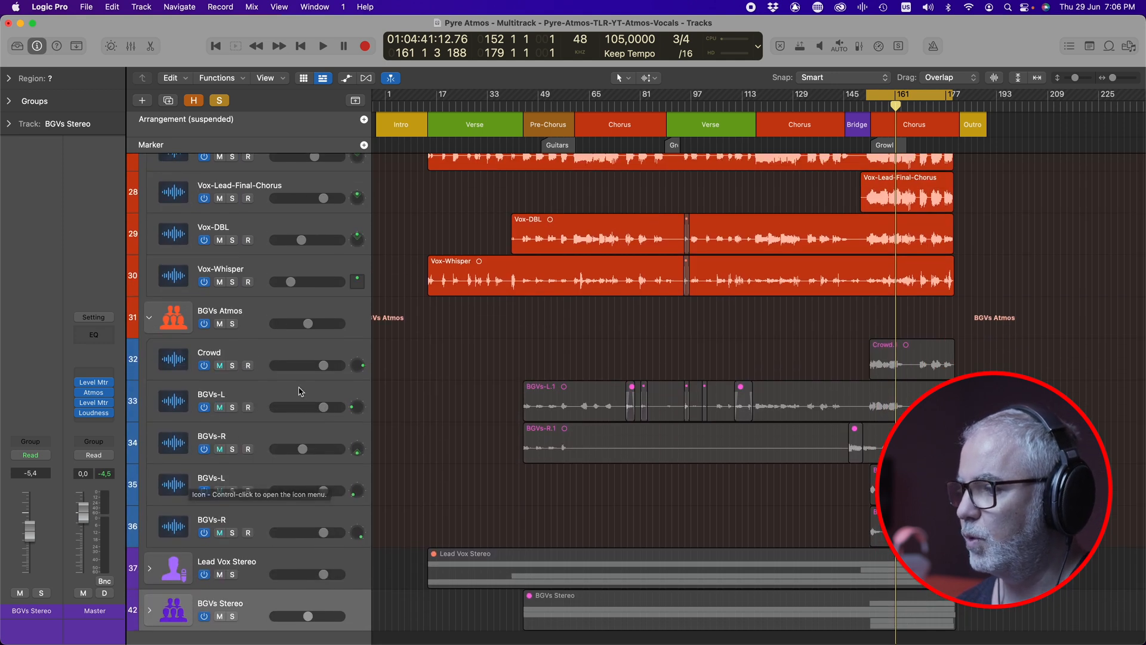
scroll(300, 392, "up", 3)
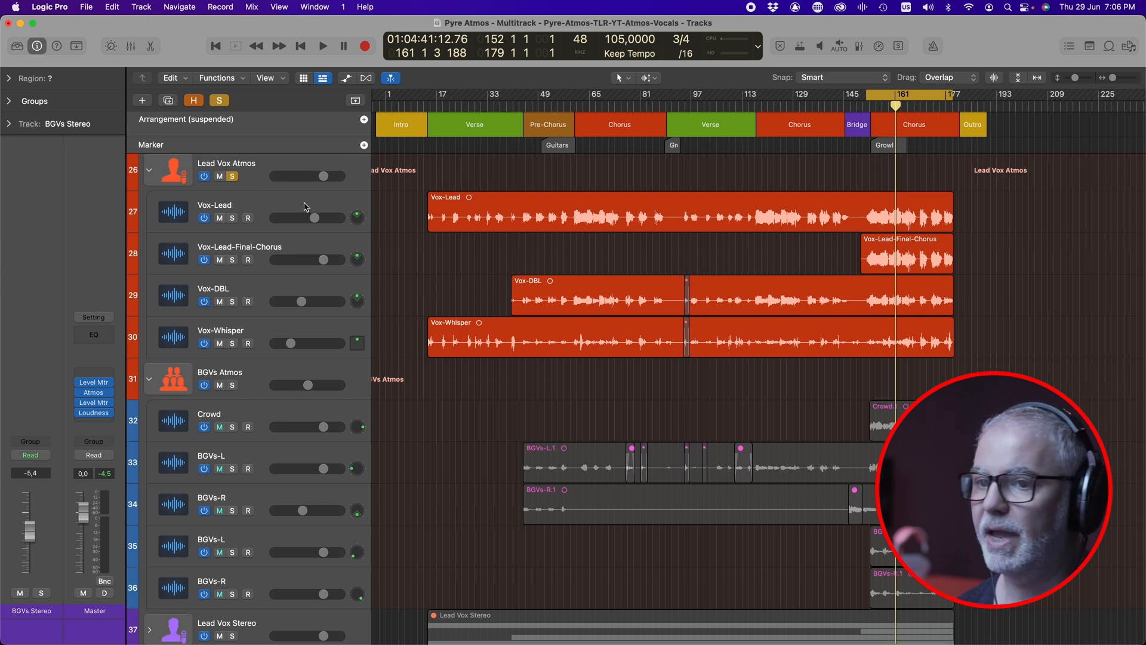
left_click(150, 172)
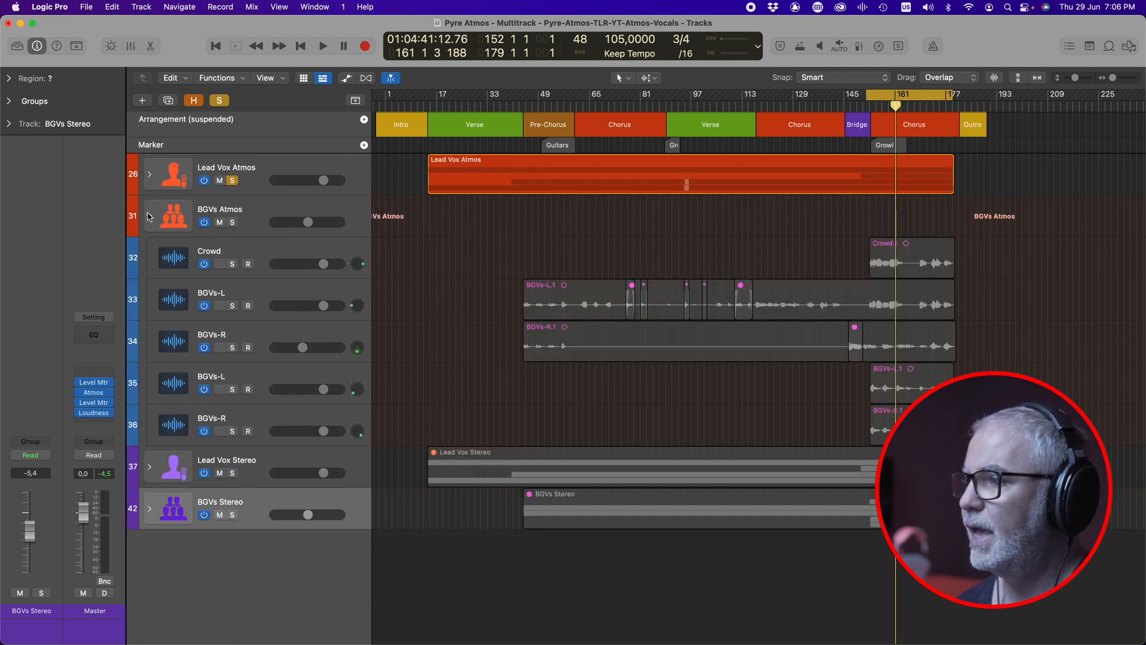
left_click(150, 217)
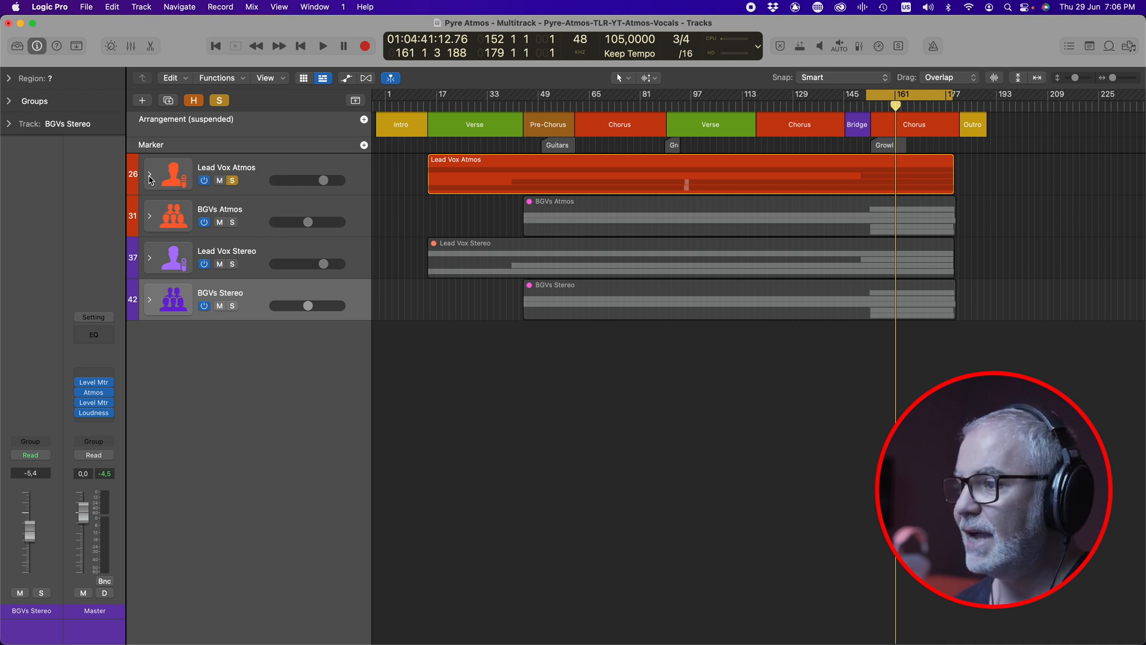
Expand the Lead Vox Atmos and Lead Vox Stereo stacks and select the Vox-Lead track on track 27
left_click(150, 175)
left_click(242, 213)
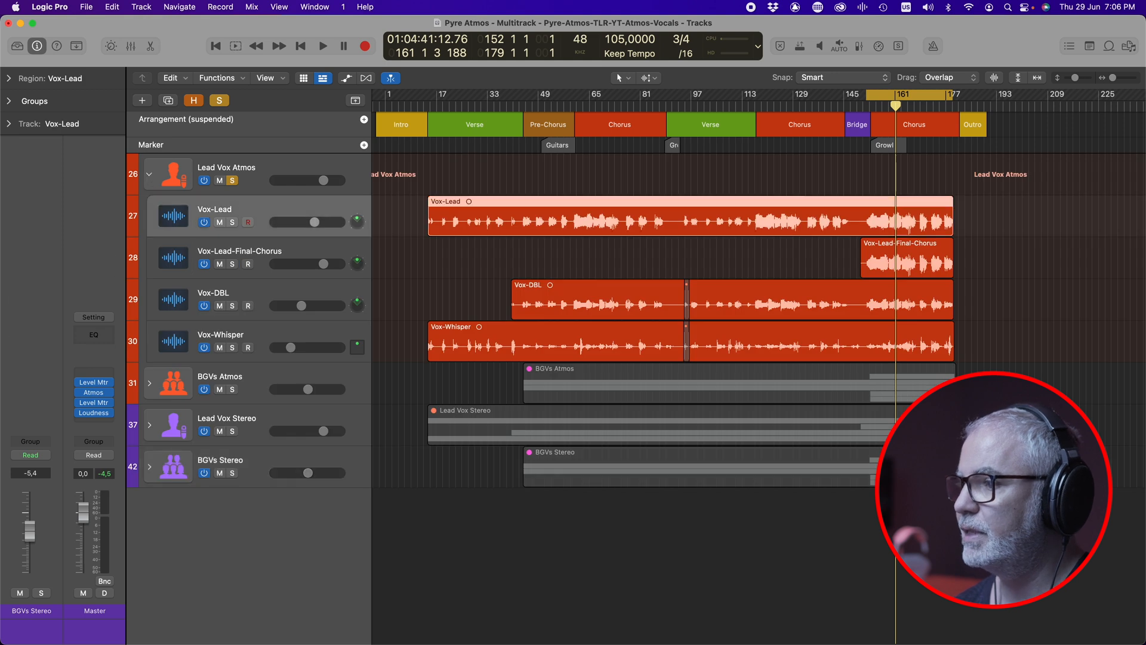
left_click(150, 428)
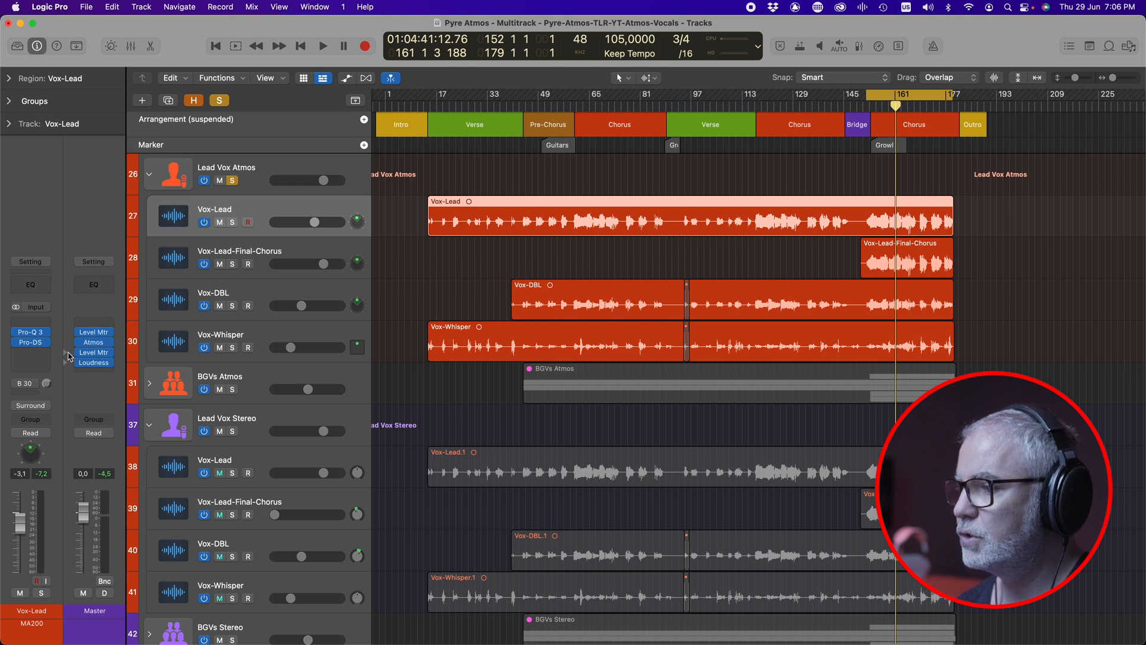
Inspect the Pro-Q 3 equaliser curve and the Pro-DS de-esser settings on the Atmos Vox-Lead, closing each plug-in
left_click(34, 336)
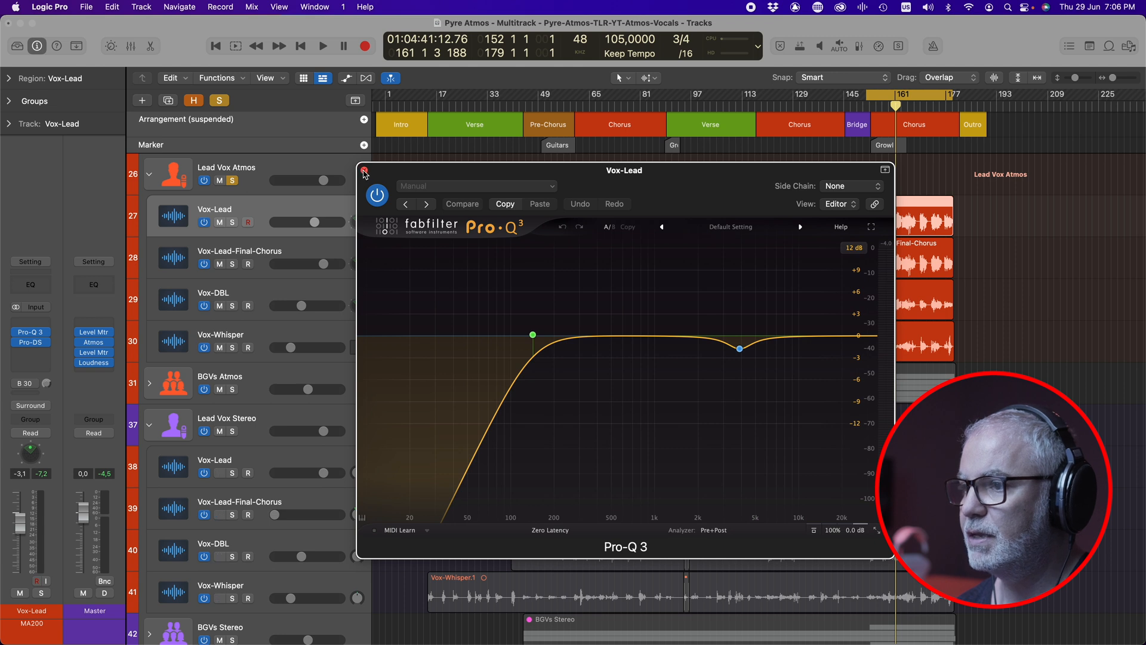
mouse_move(740, 351)
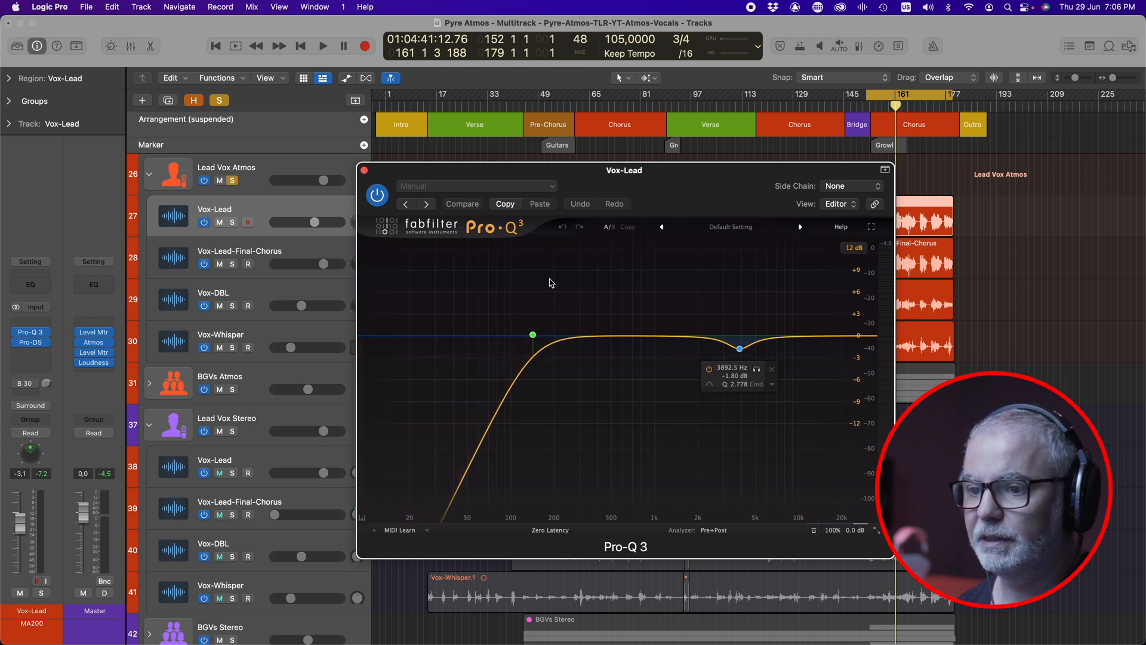
left_click(365, 172)
mouse_move(30, 345)
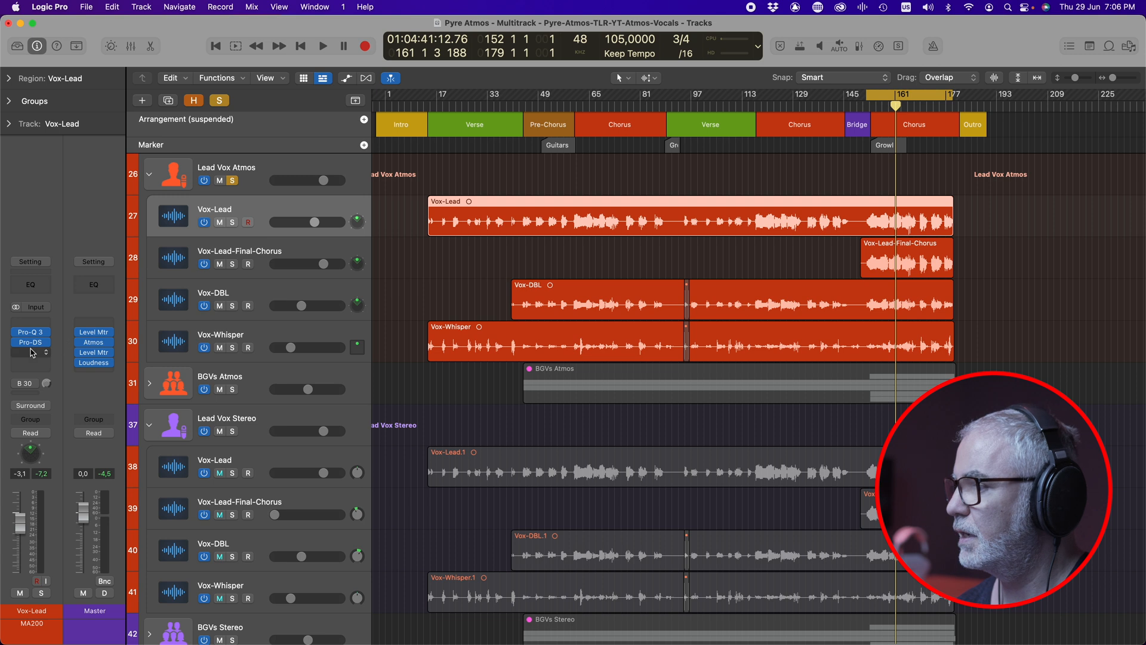
left_click(31, 344)
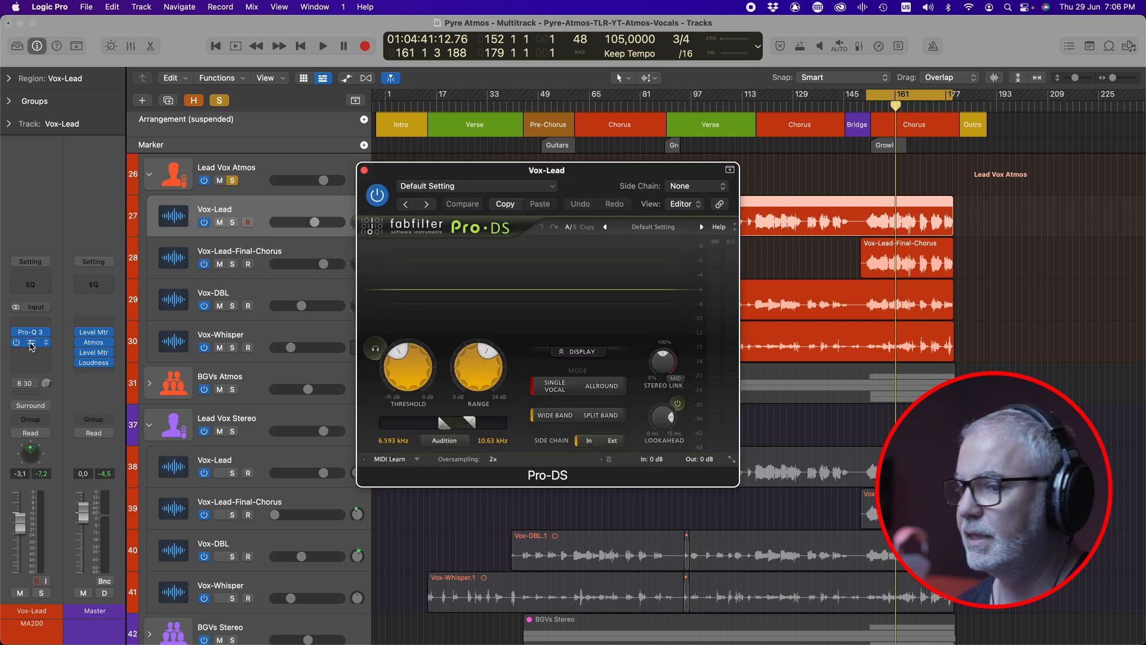
left_click(365, 170)
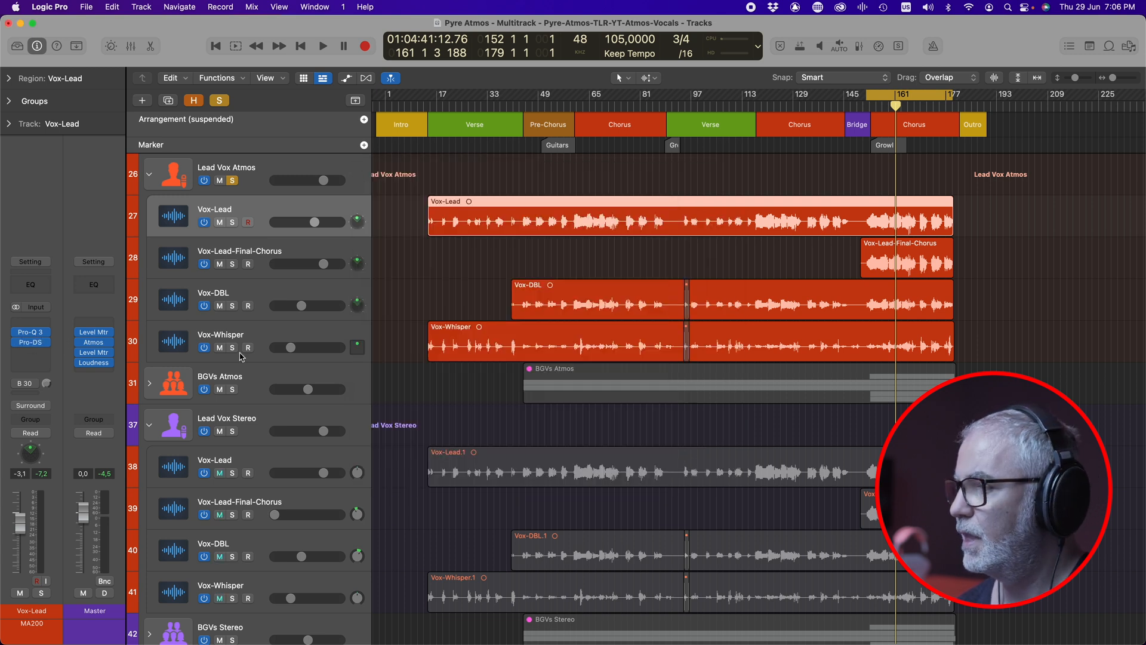
Select the stereo Vox-Lead on track 38 and inspect its Pro-Q 3 equaliser for comparison with the Atmos version
left_click(247, 464)
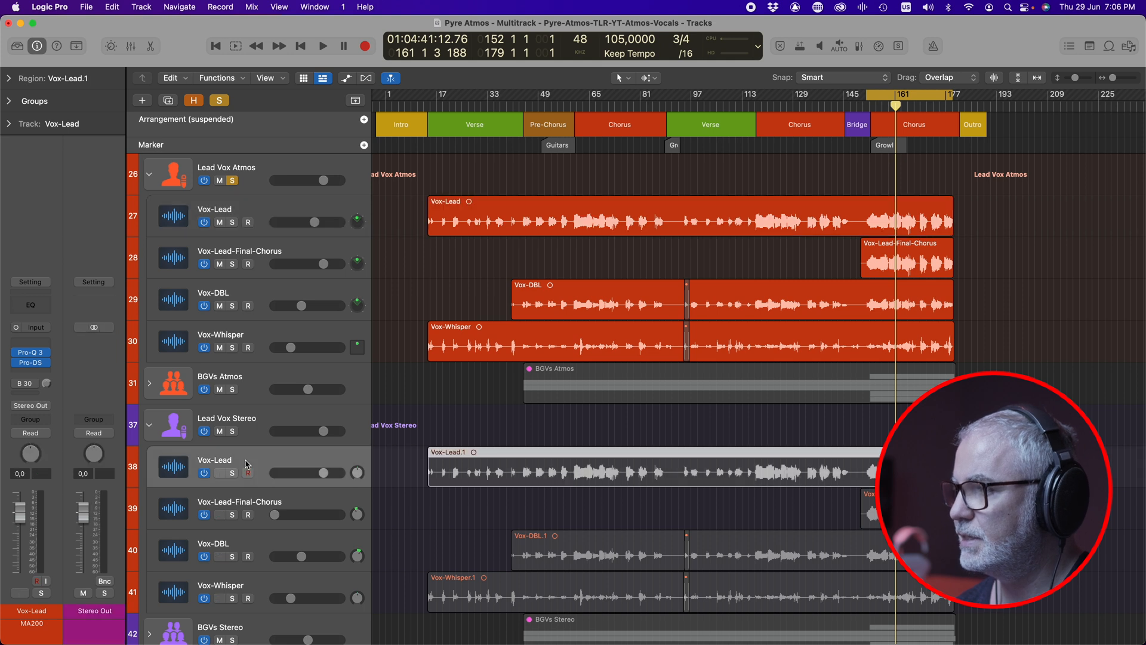
left_click(32, 353)
left_click(364, 171)
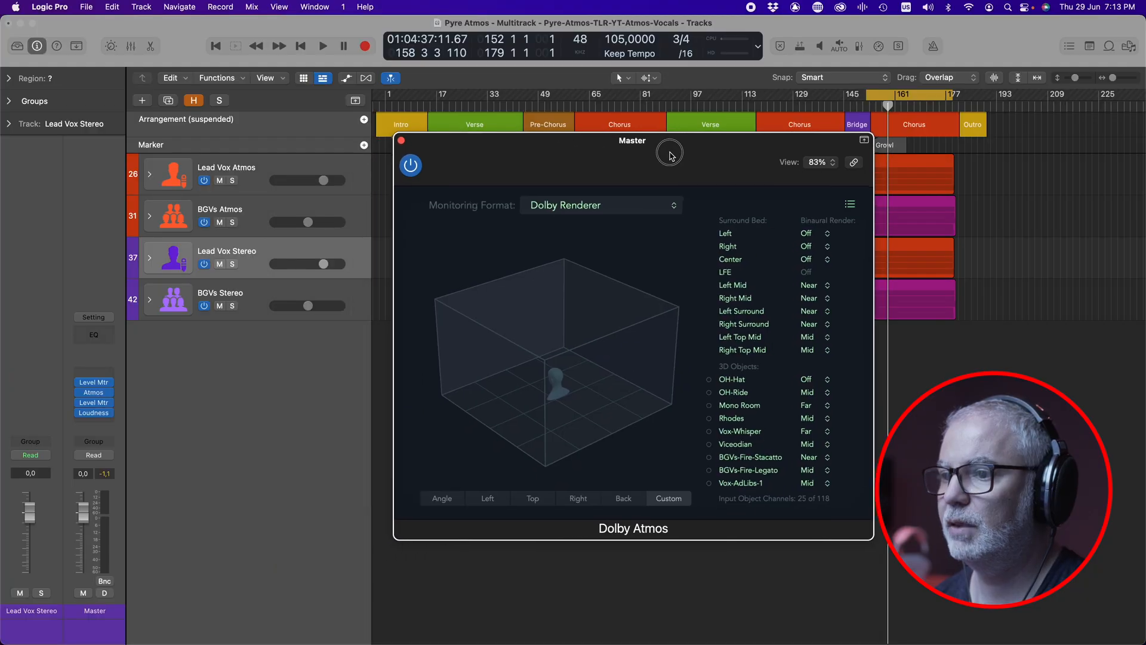
Close the Master's Dolby Atmos plug-in window to uncover the Atmos and Stereo vocal stacks
left_click_drag(670, 152, 671, 150)
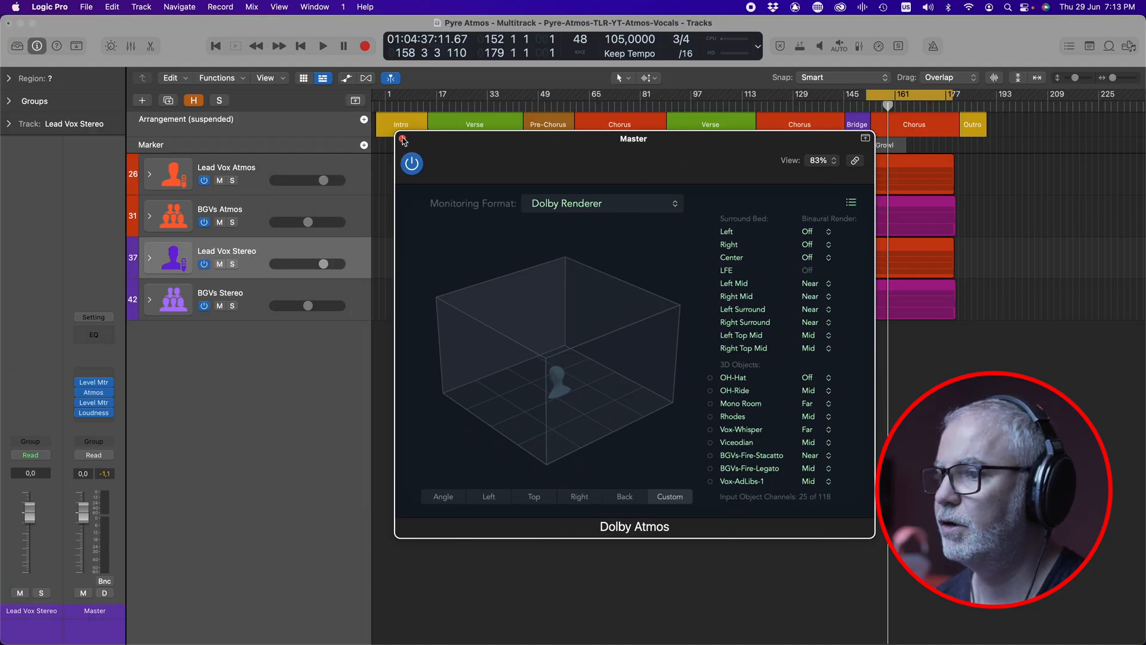
left_click(403, 139)
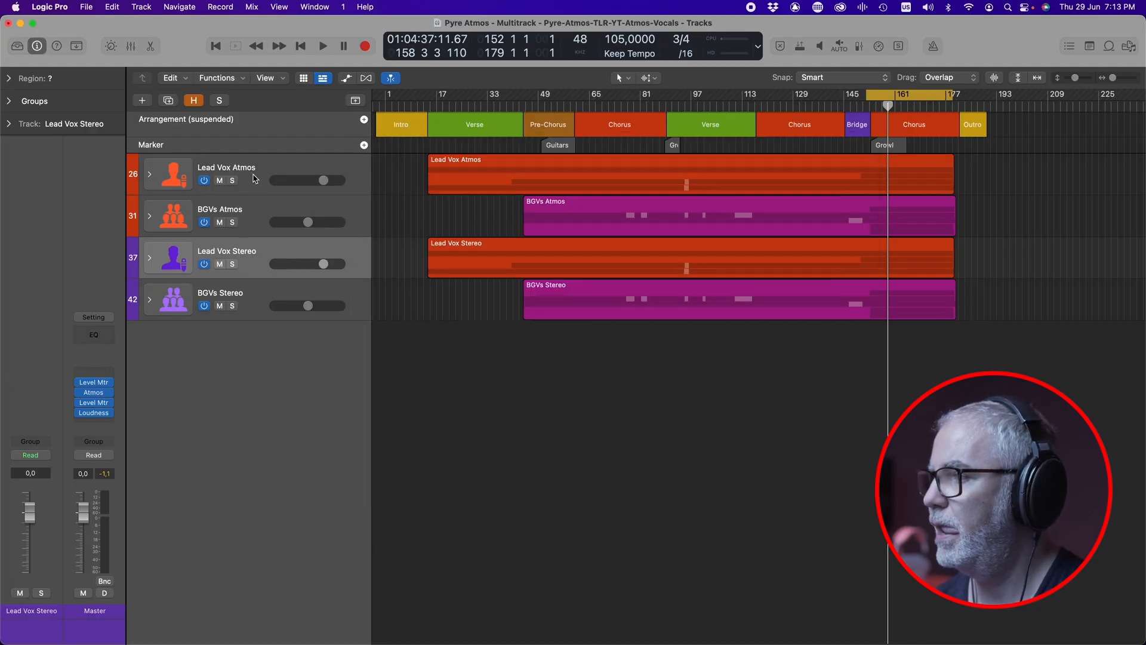
Alternate the solo between the Lead Vox Atmos and Lead Vox Stereo stacks during playback to compare their sound
left_click(252, 178)
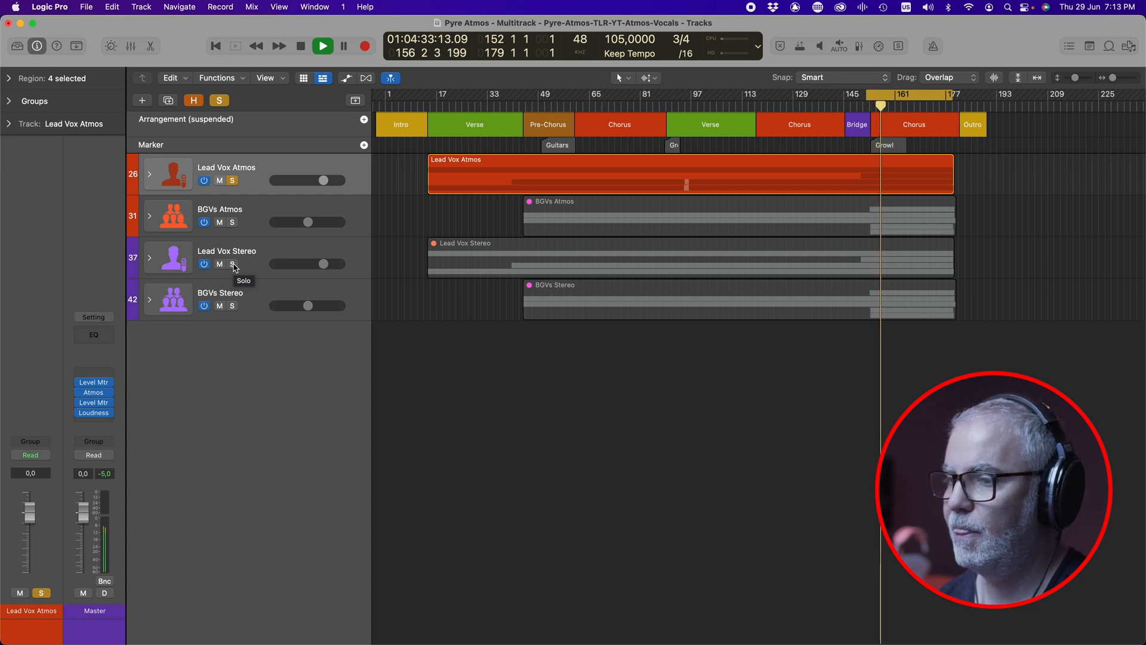
left_click(233, 265, "alt")
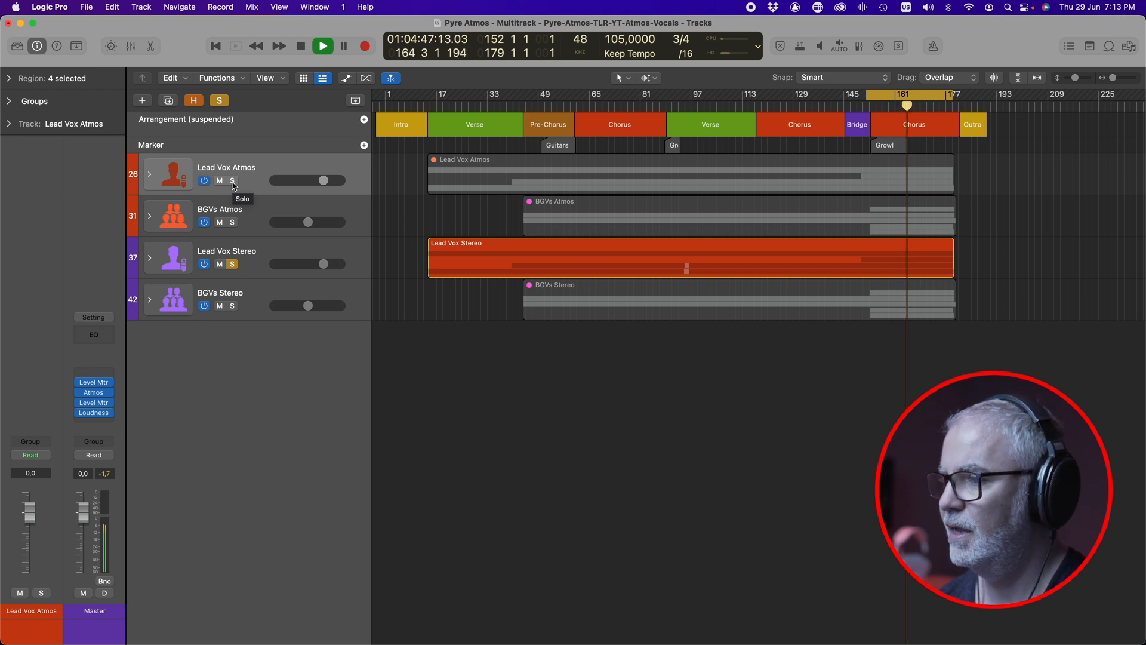
left_click(233, 181, "alt")
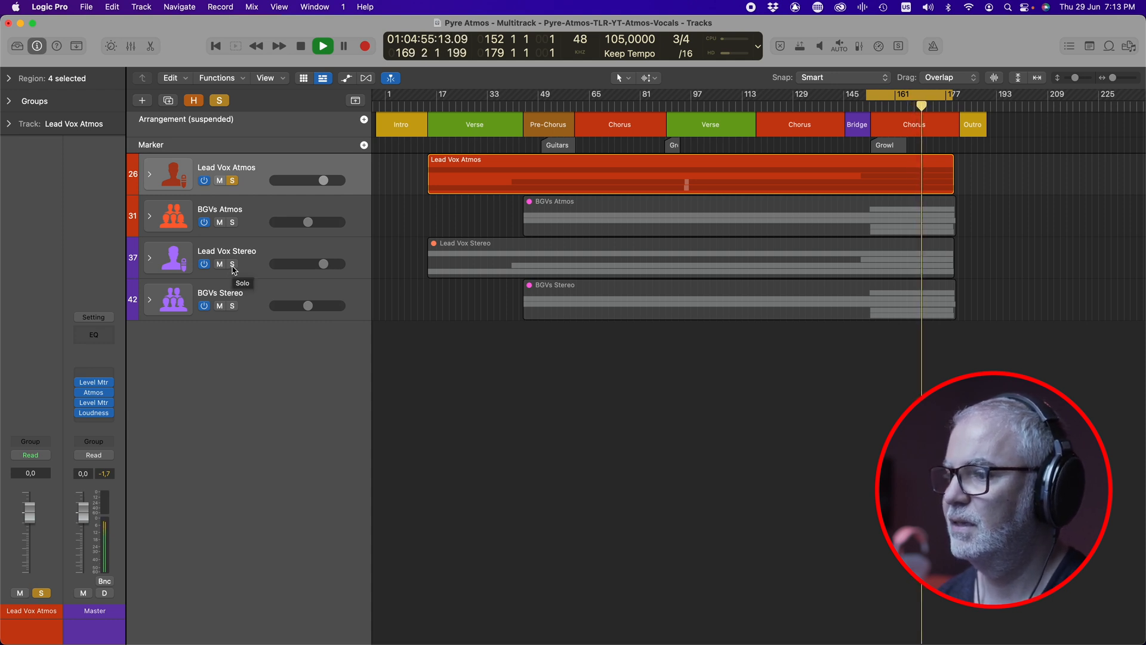
left_click(233, 264)
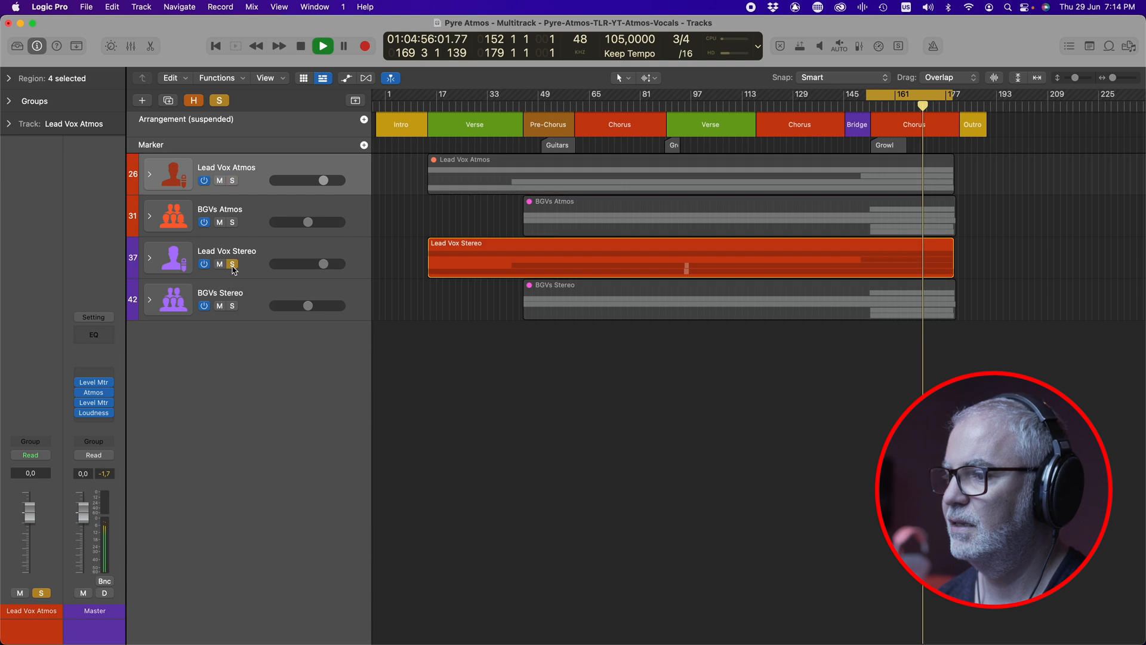
Expand the Lead Vox Atmos and Lead Vox Stereo stacks, stop playback and reduce the track height to fit all tracks
left_click(151, 176)
left_click(150, 425)
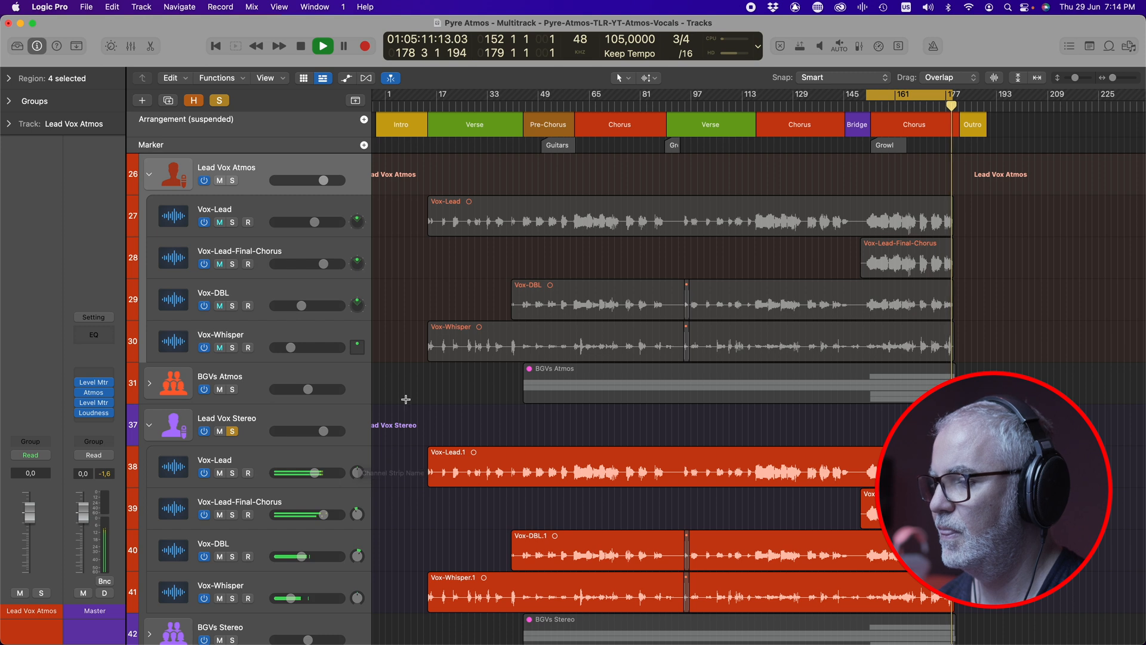
key("space")
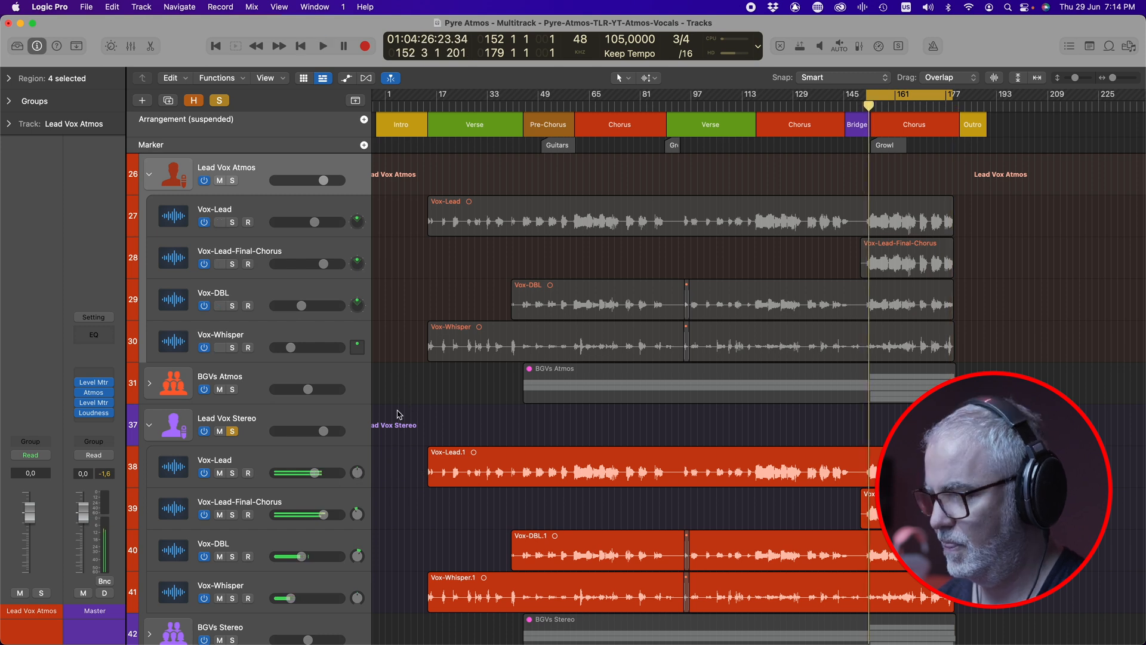
key("super+Up")
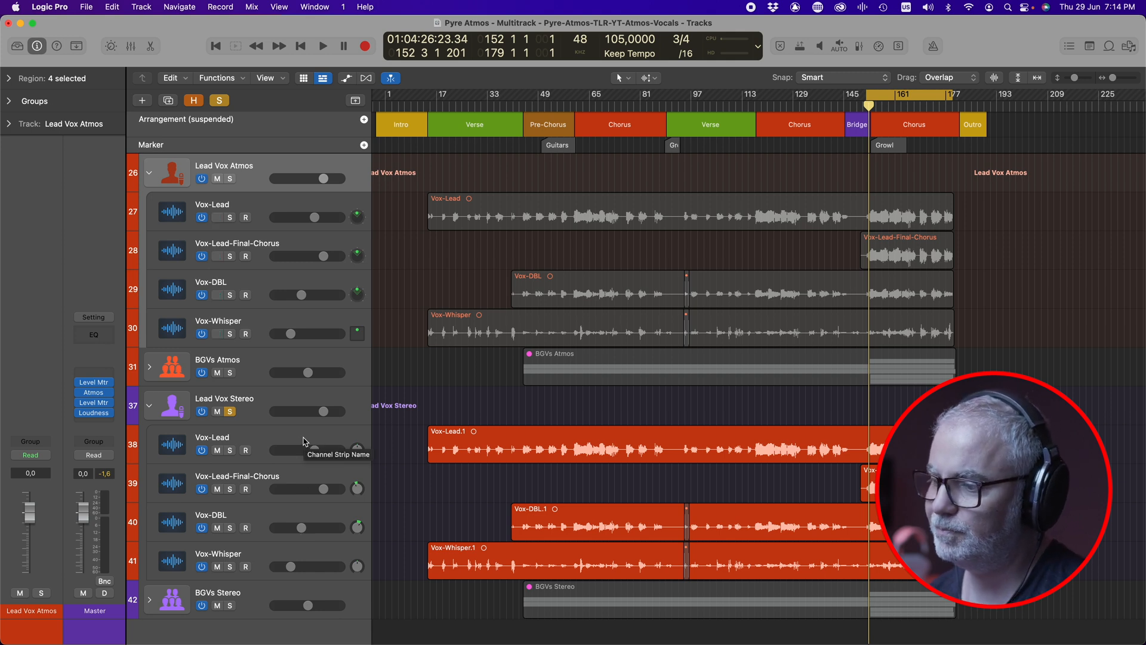
Play the final chorus and alternate the solo between the BGVs Atmos and BGVs Stereo stacks to compare the backing vocals
key("space")
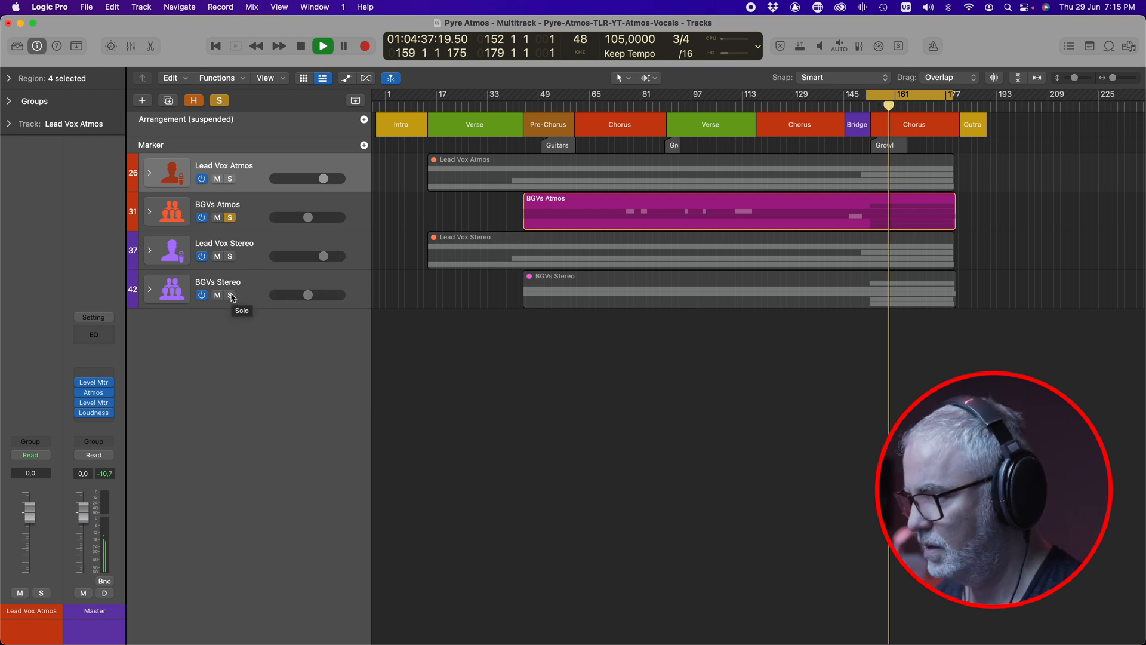
key("space")
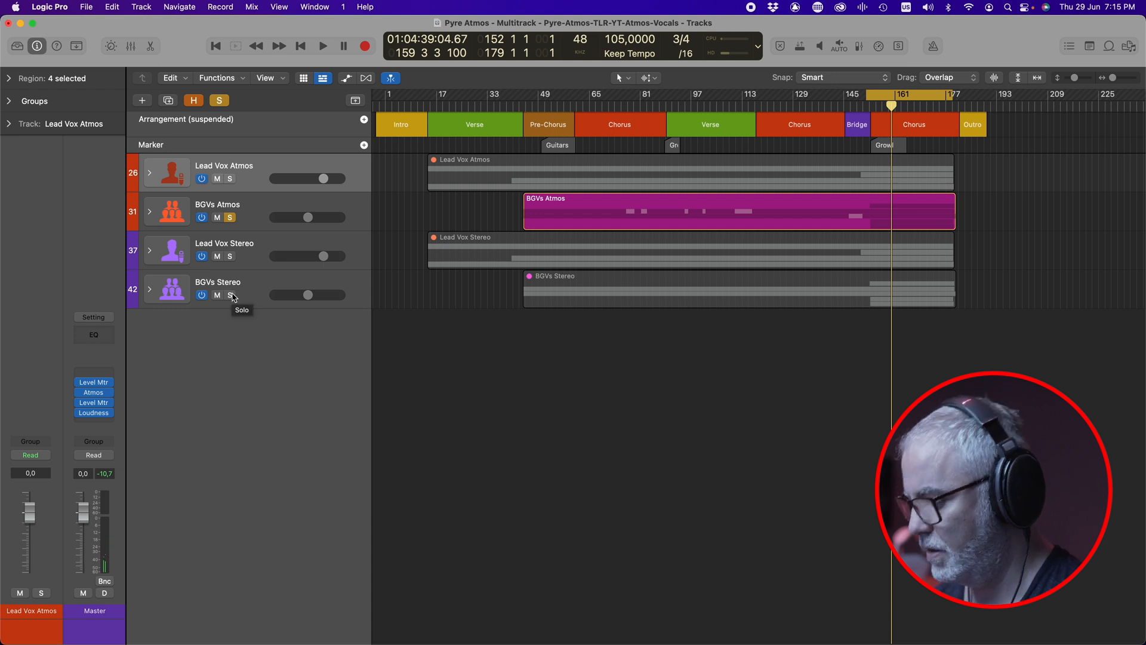
left_click(231, 295, "alt")
key("space")
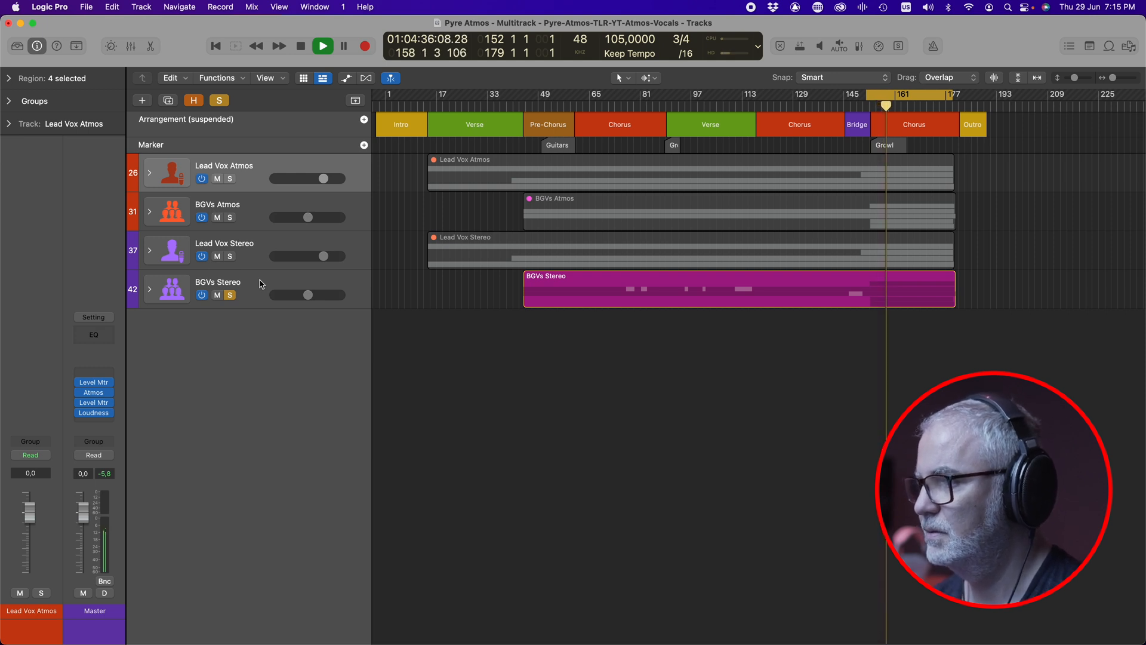
left_click(231, 219, "alt")
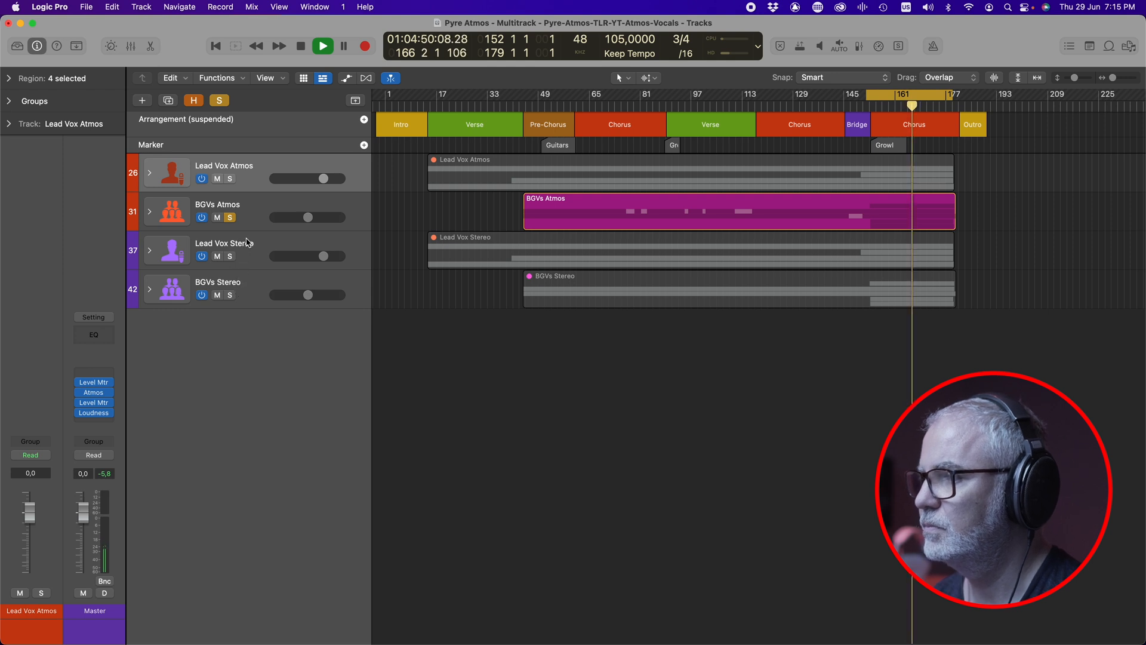
left_click(231, 295)
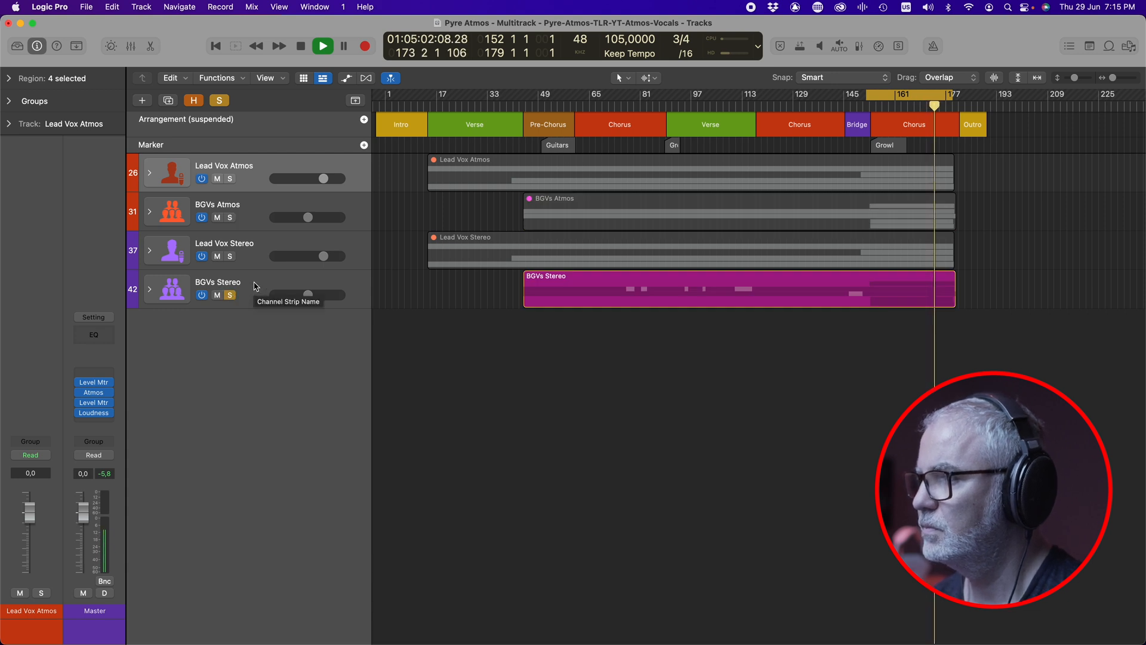
left_click(231, 218)
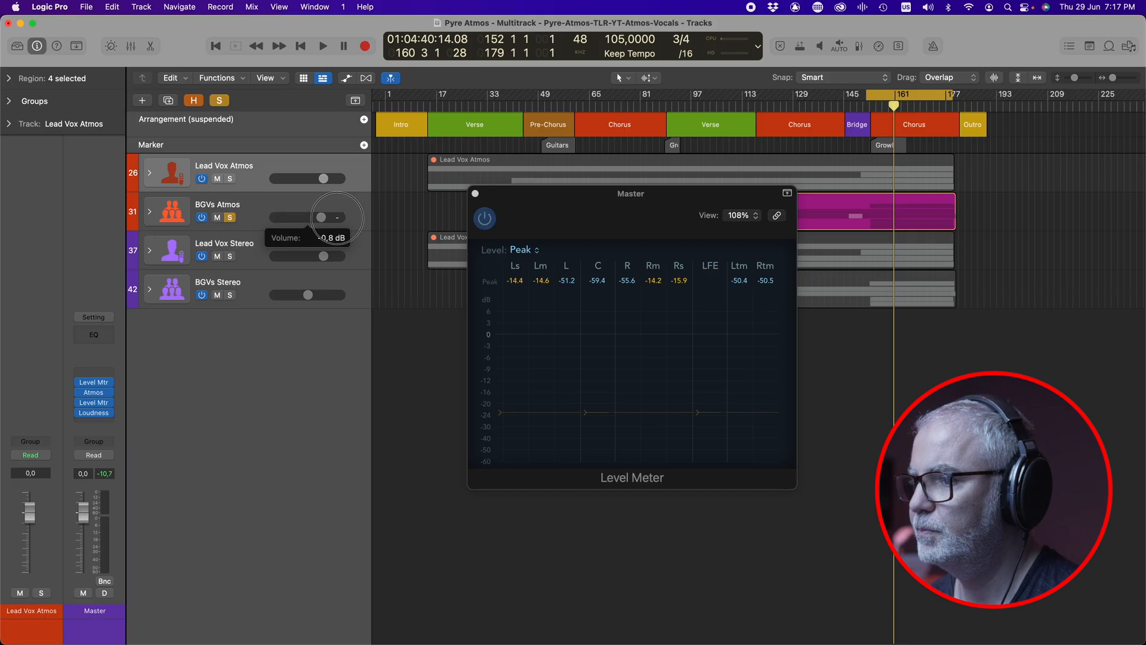
Raise the BGVs Atmos stack's volume slightly, resetting the Master Level Meter peaks and replaying the chorus to check its level
left_click(519, 288)
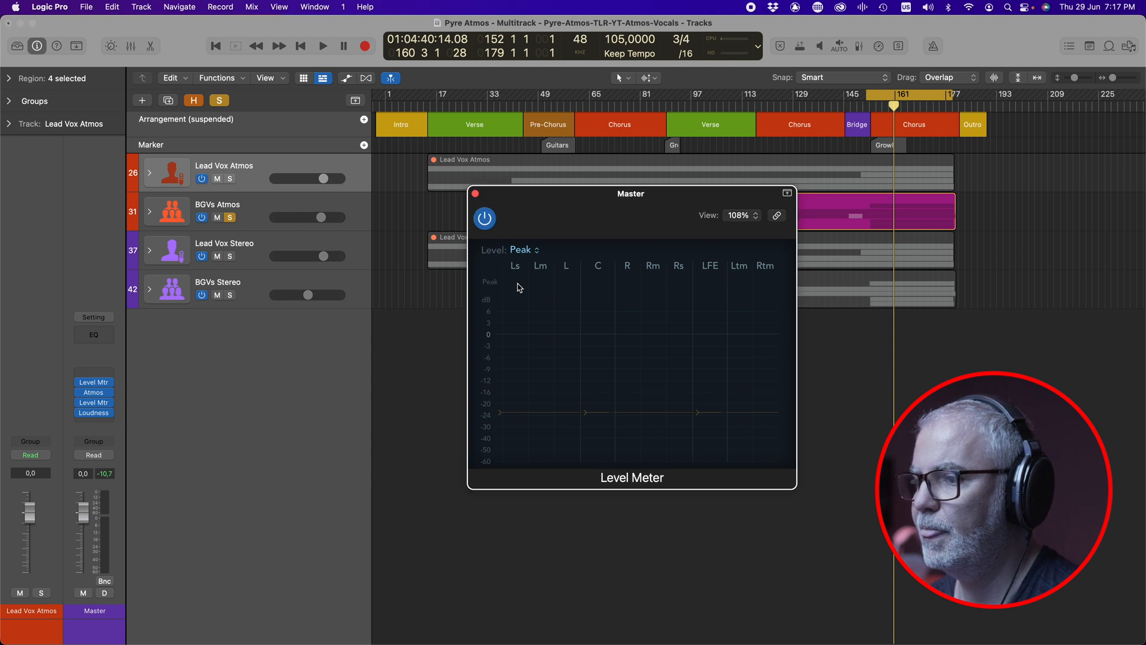
key("space")
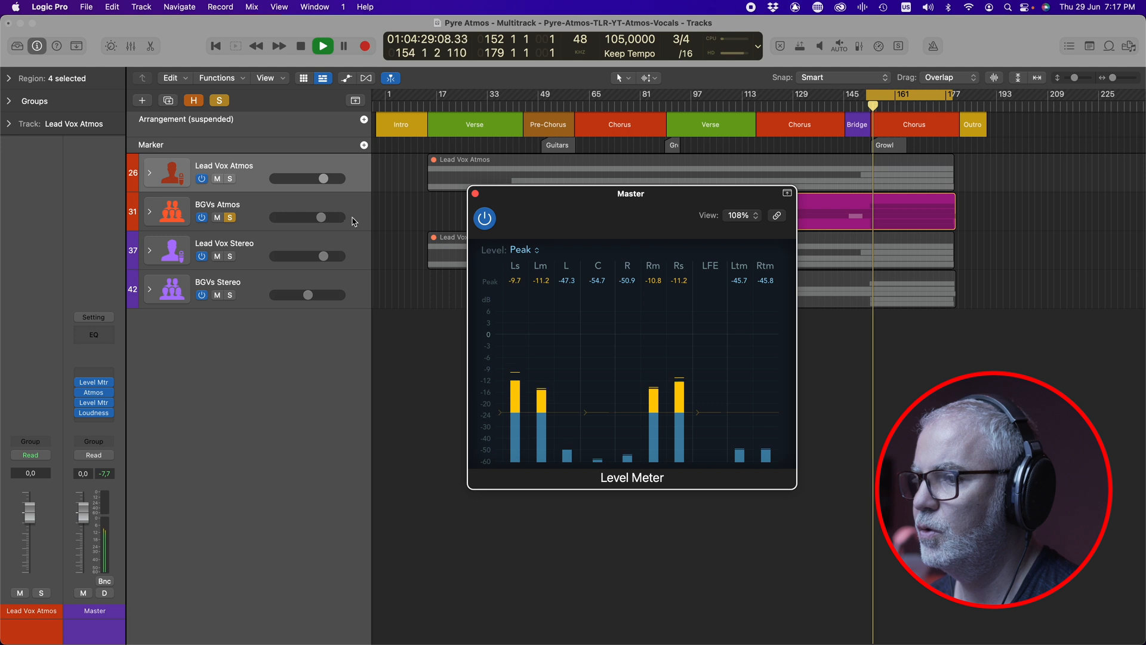
left_click_drag(322, 217, 324, 218)
key("space")
left_click(515, 282)
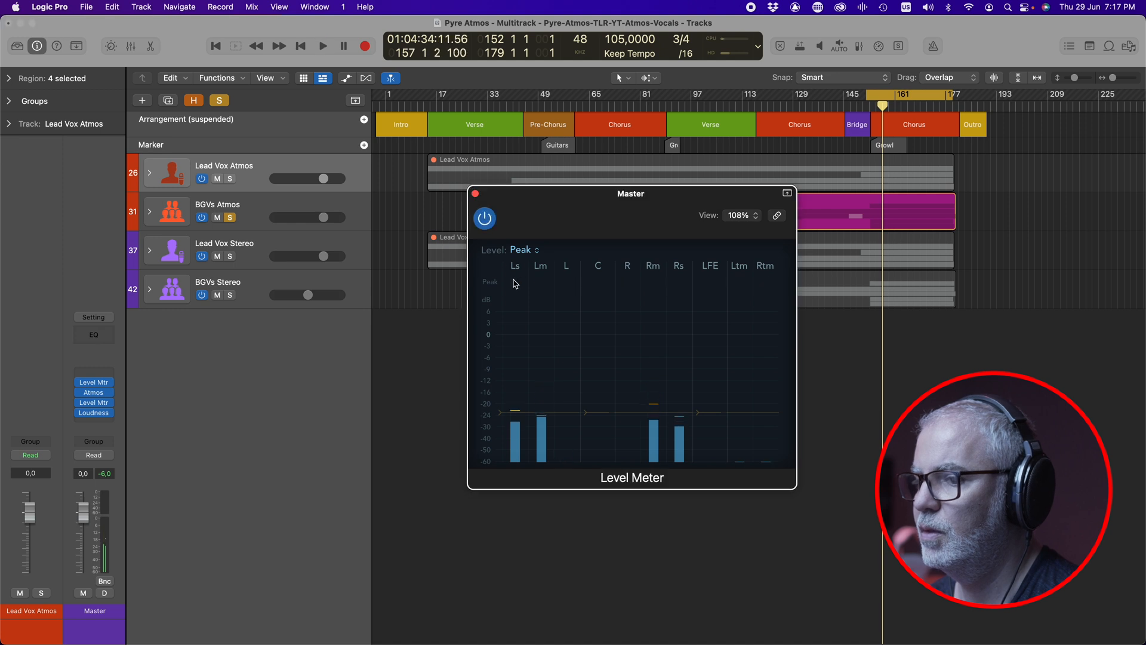
left_click(284, 227)
key("space")
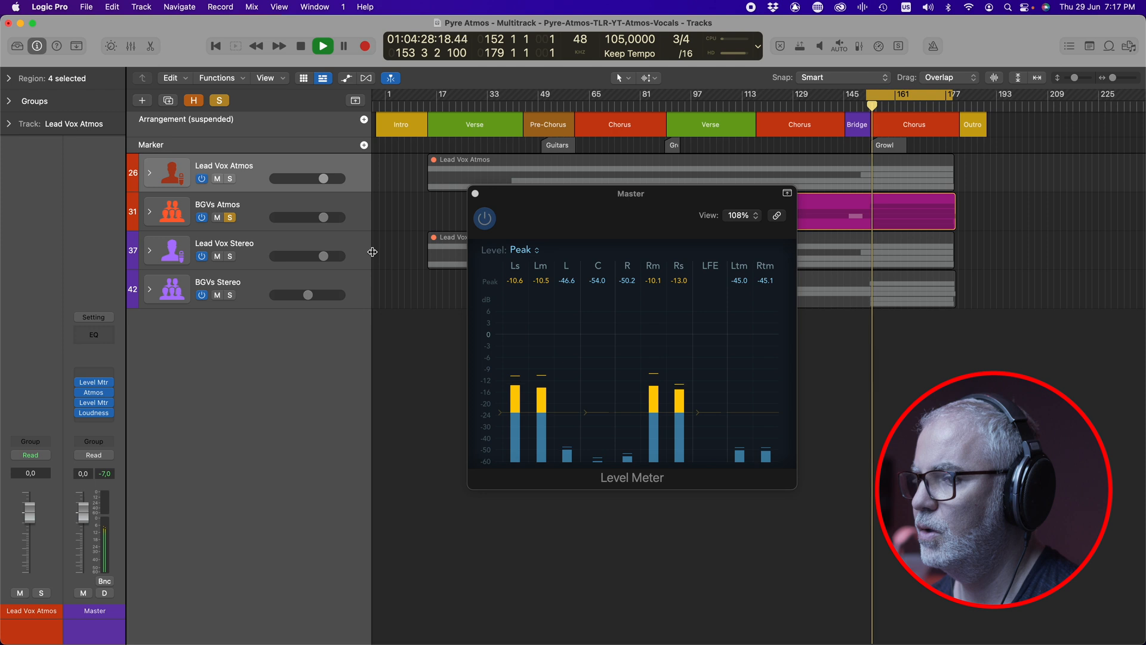
Lower the BGVs Stereo stack's volume slightly and solo that stack to compare its level with BGVs Atmos
left_click(308, 295)
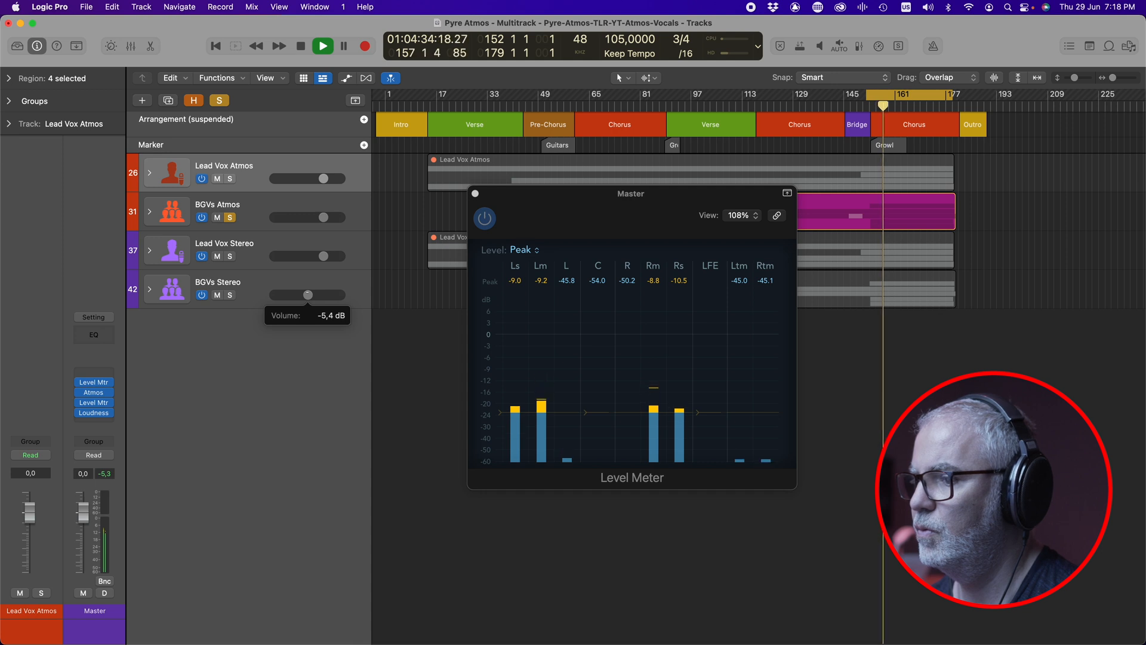
left_click_drag(308, 295, 307, 295)
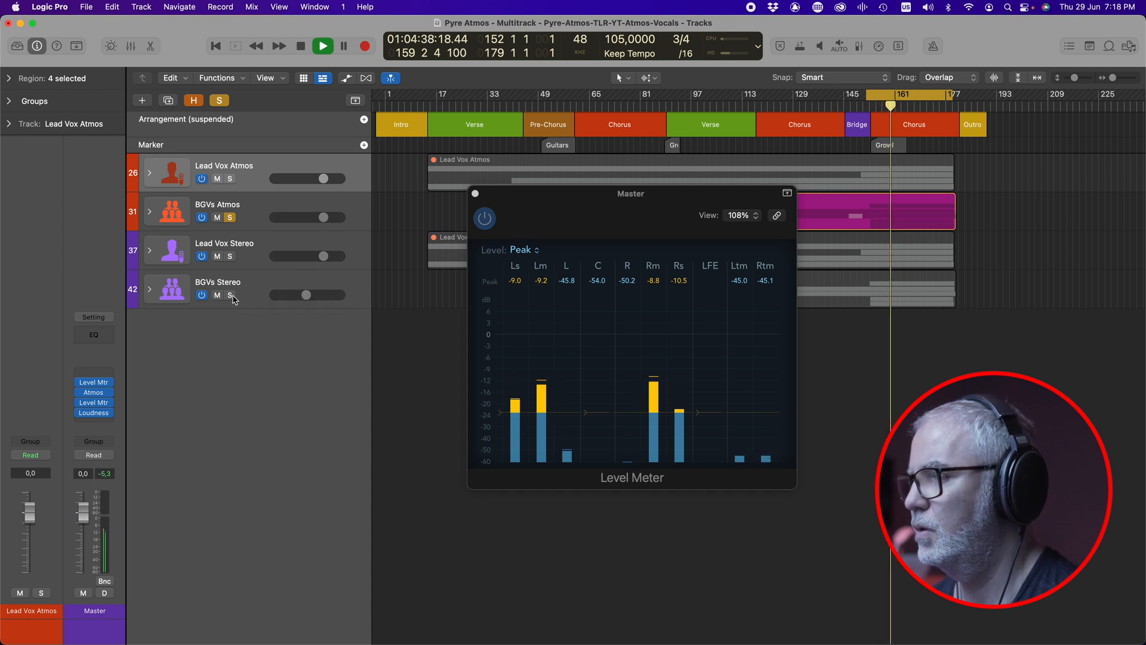
left_click(231, 296)
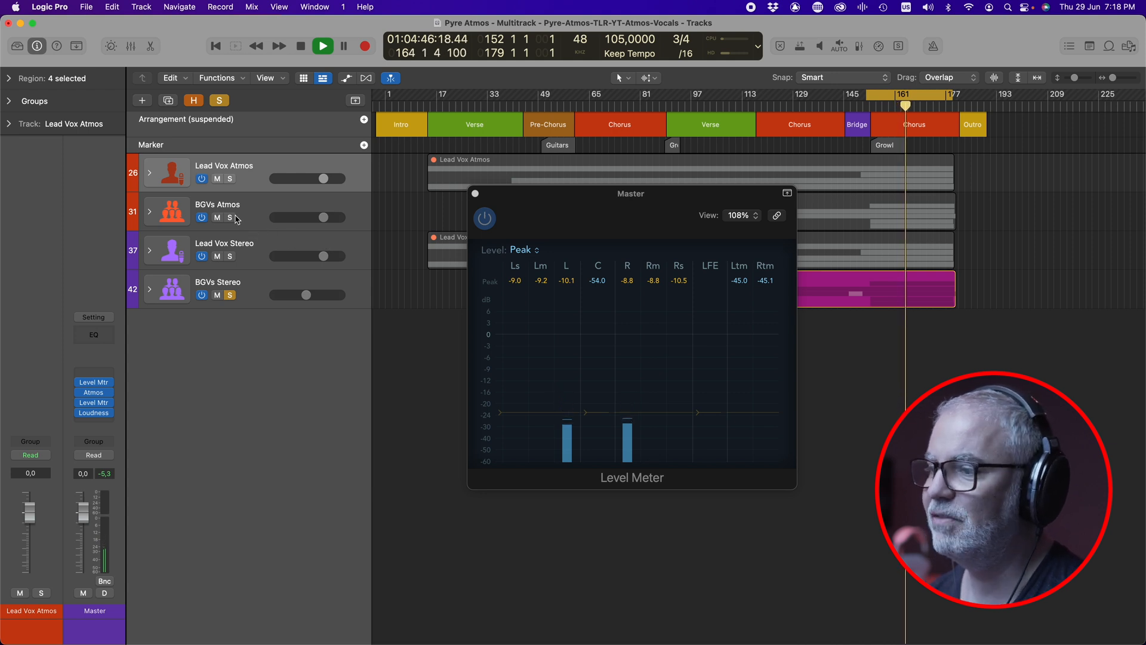
key("space")
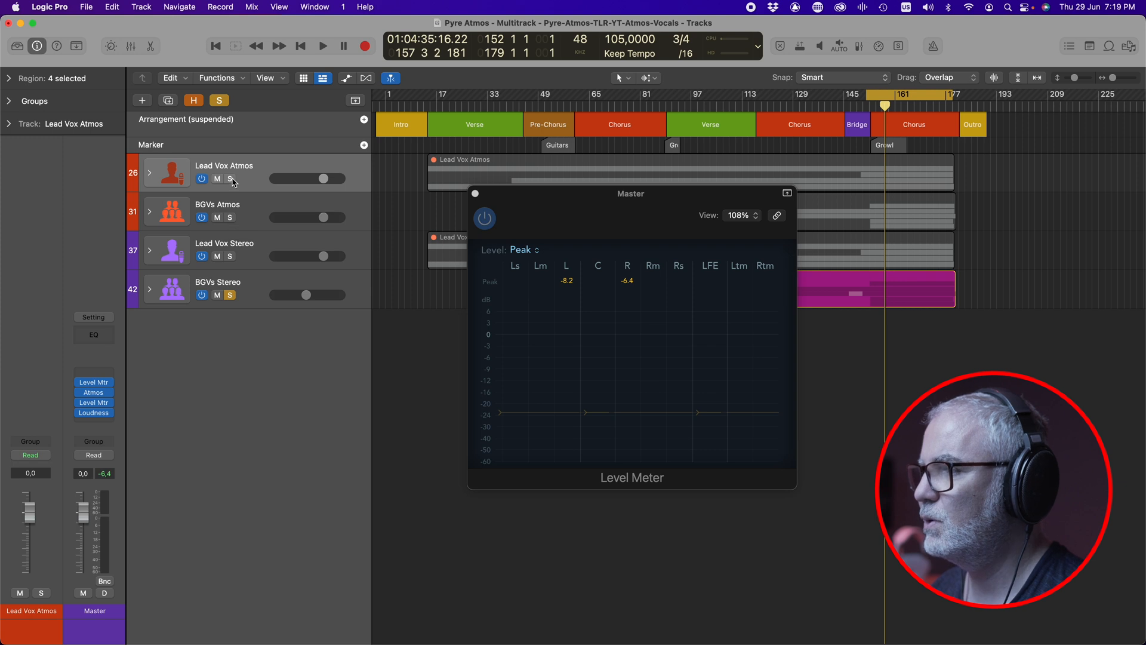
Solo only the Lead Vox Atmos and BGVs Atmos stacks, close the Master's Level Meter and play them together
left_click(230, 179)
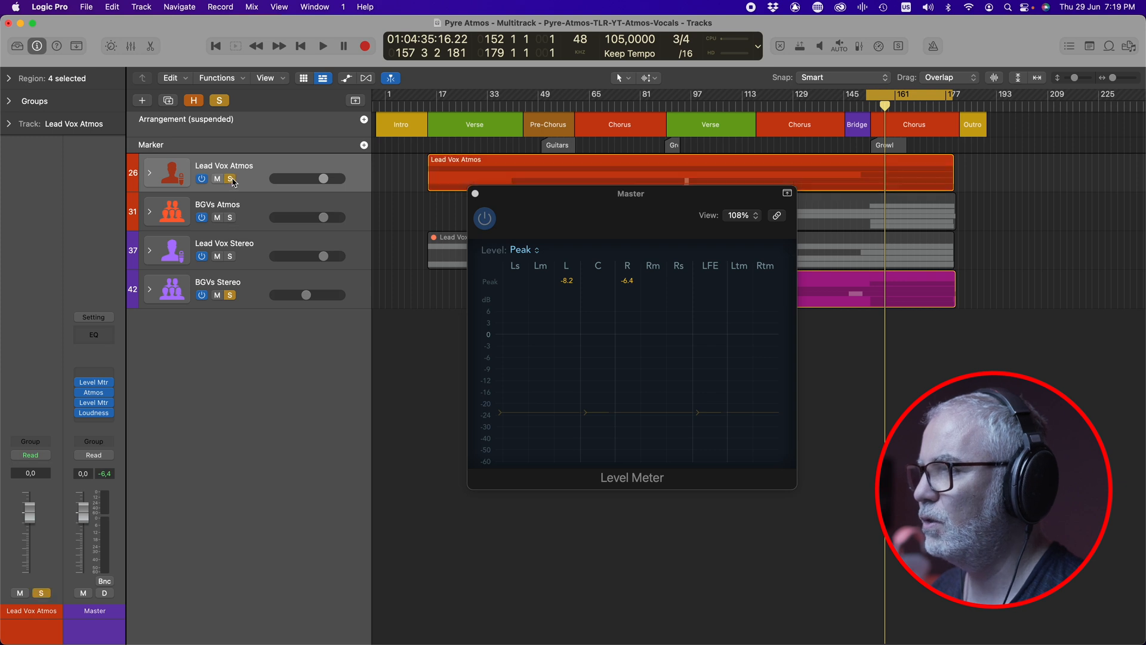
left_click(230, 217)
left_click(231, 297)
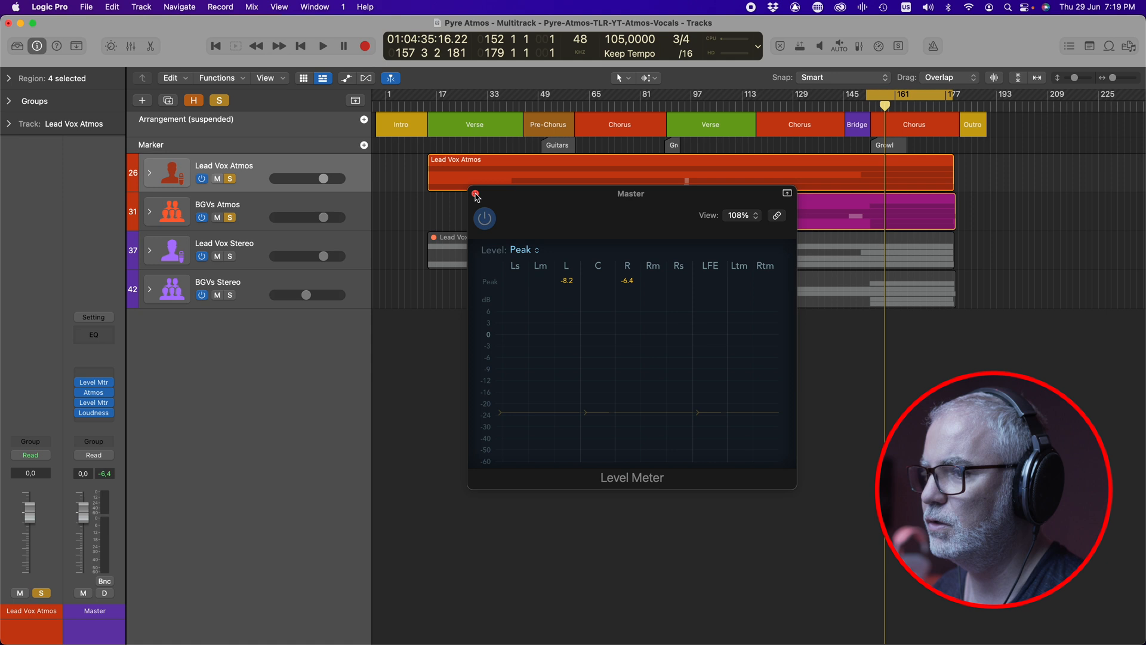
left_click(476, 194)
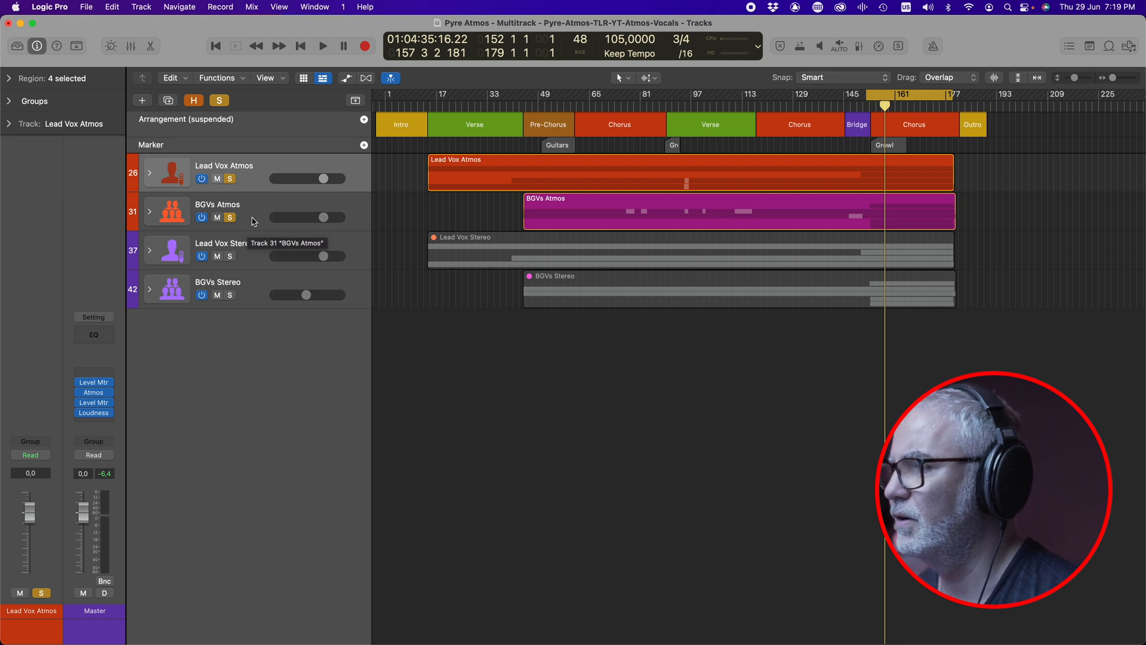
key("space")
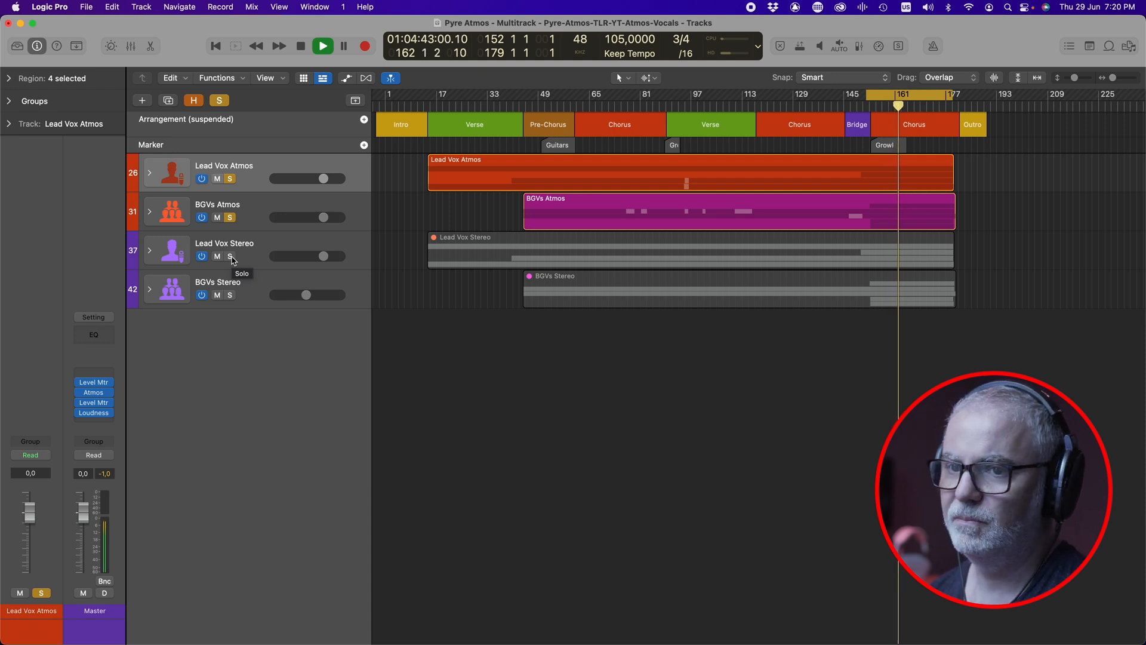
Play the Lead Vox Stereo and BGVs Stereo stacks soloed together, switching the solo back to both Atmos stacks to compare
key("space")
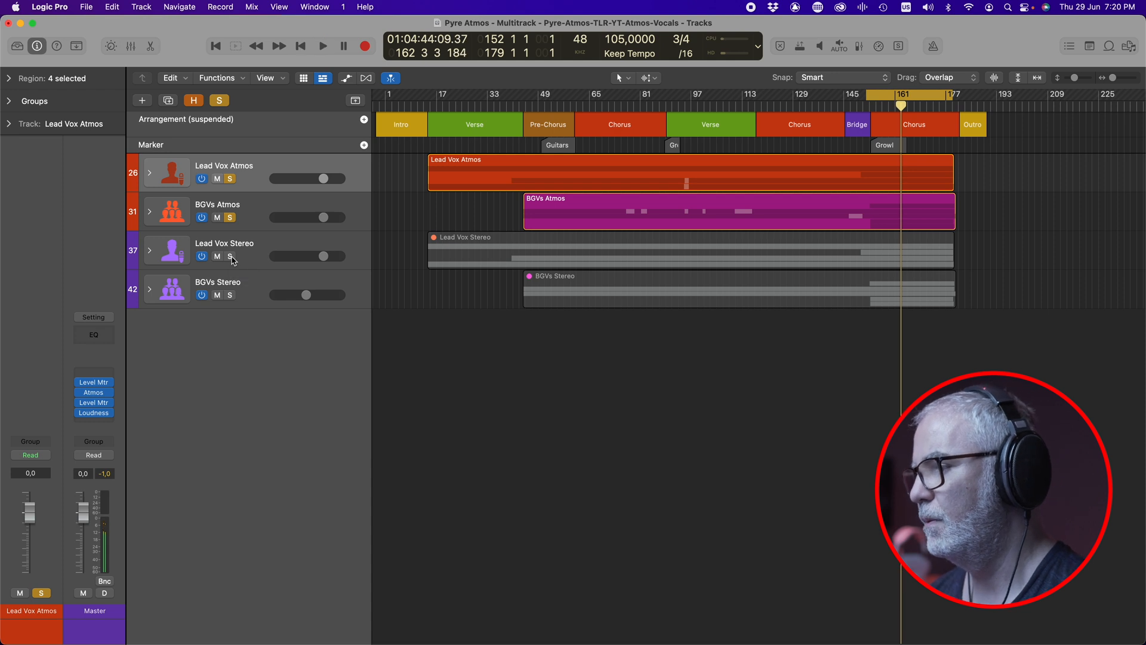
left_click(231, 257, "alt")
left_click(230, 296)
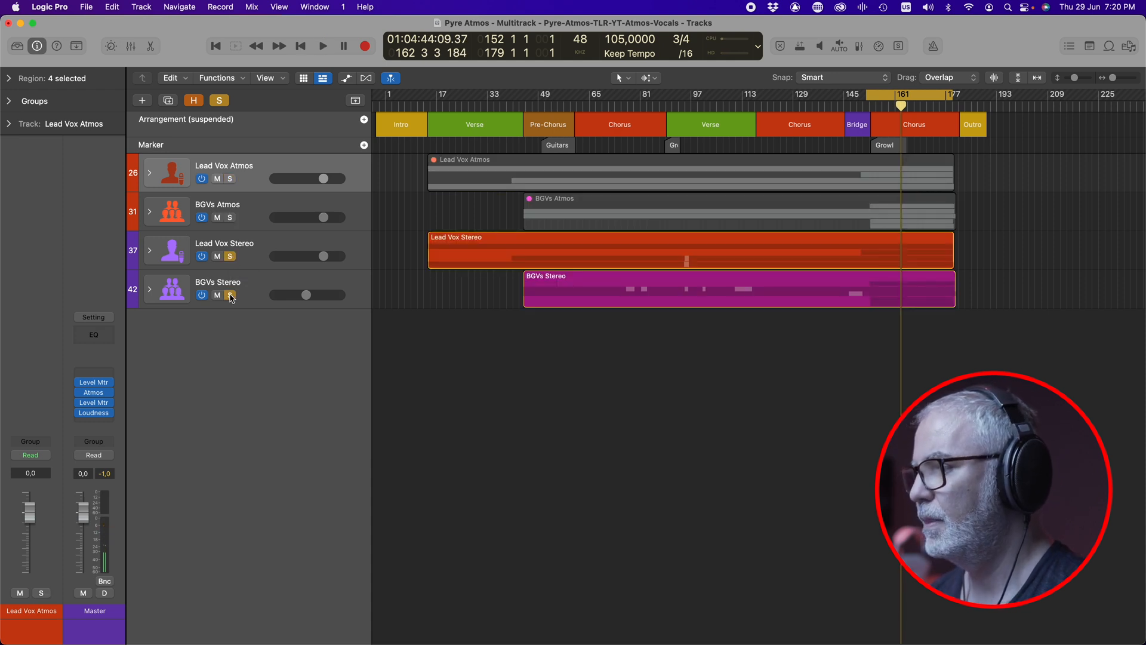
key("space")
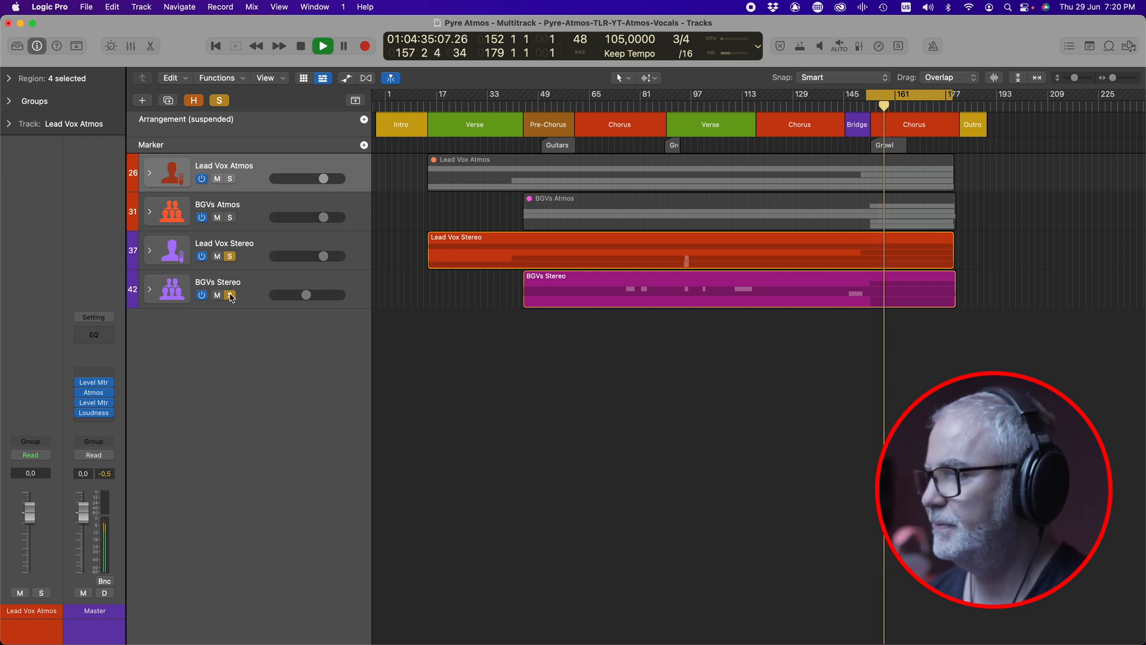
left_click(230, 179, "alt")
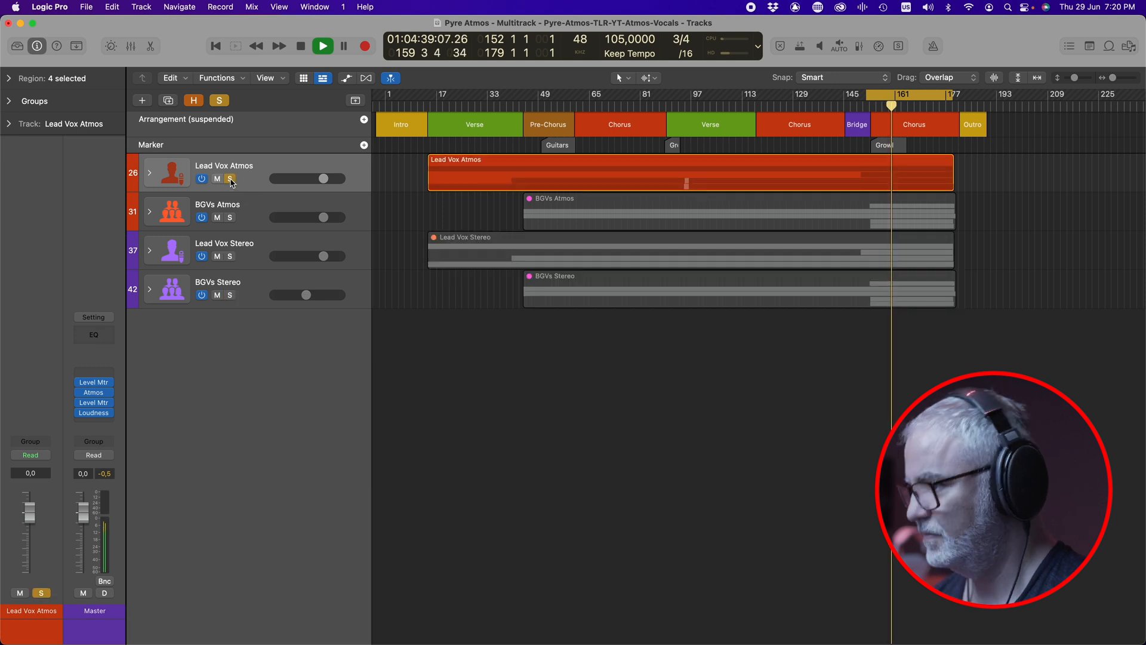
left_click(230, 217)
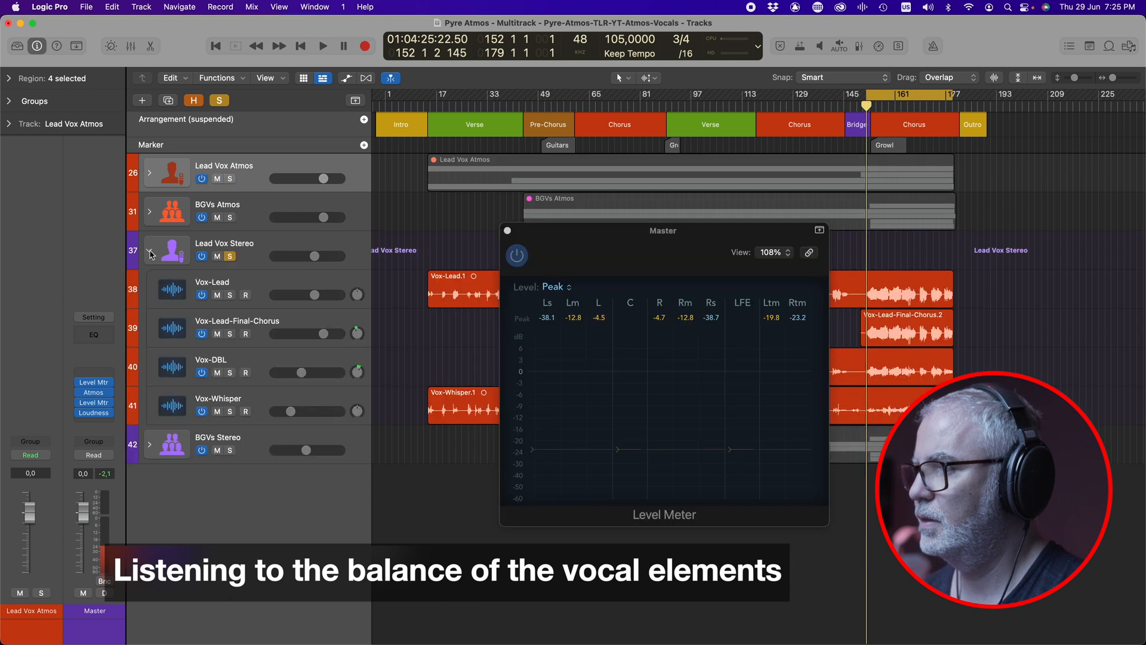
Move the Level Meter window clear of the stereo lead tracks and select Vox-Lead-Final-Chorus on track 39
left_click_drag(562, 230, 552, 473)
left_click(243, 280)
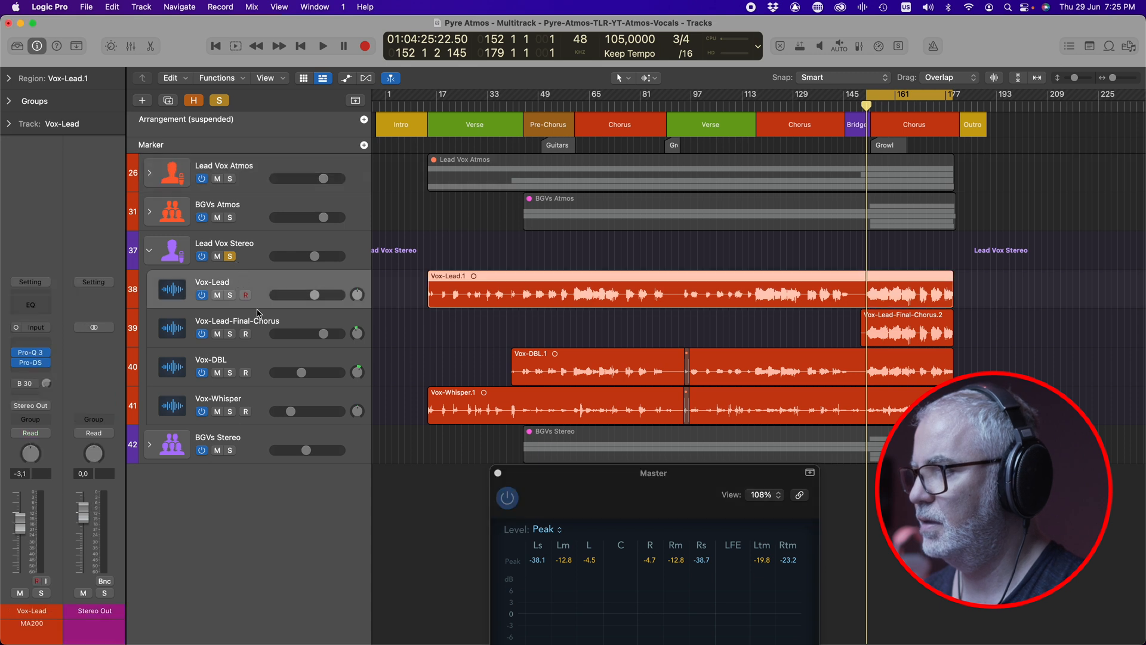
left_click(255, 329)
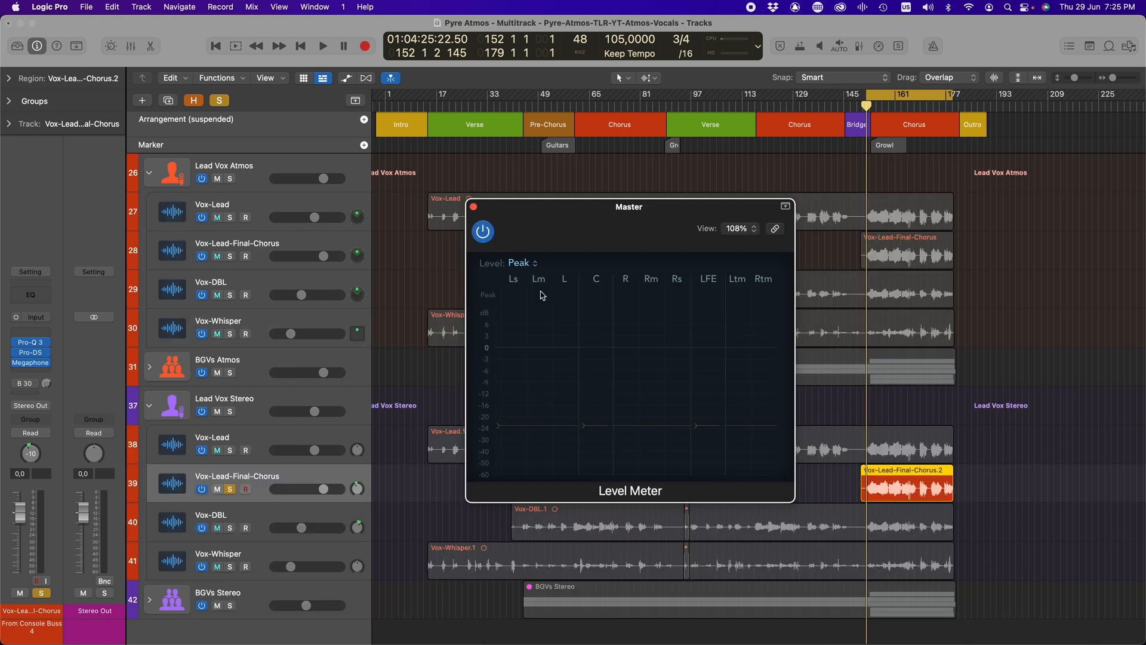
Compare the soloed stereo Vox-Lead-Final-Chorus with the Atmos version on track 28, resetting the Level Meter peaks between playbacks
key("space")
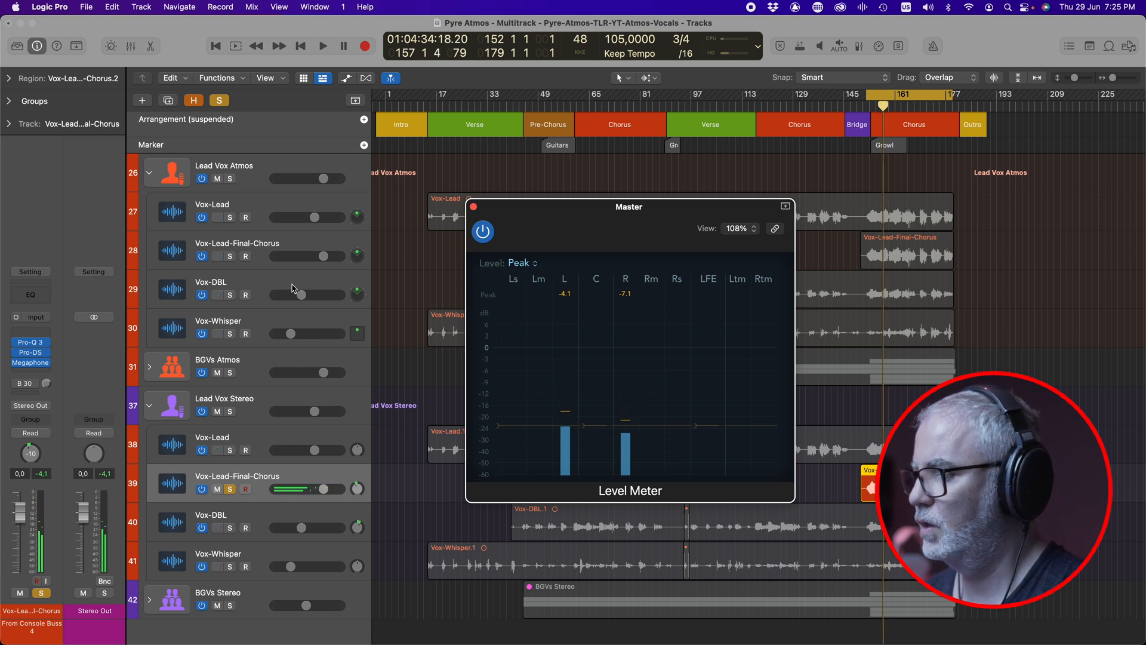
left_click(230, 256)
left_click(568, 297)
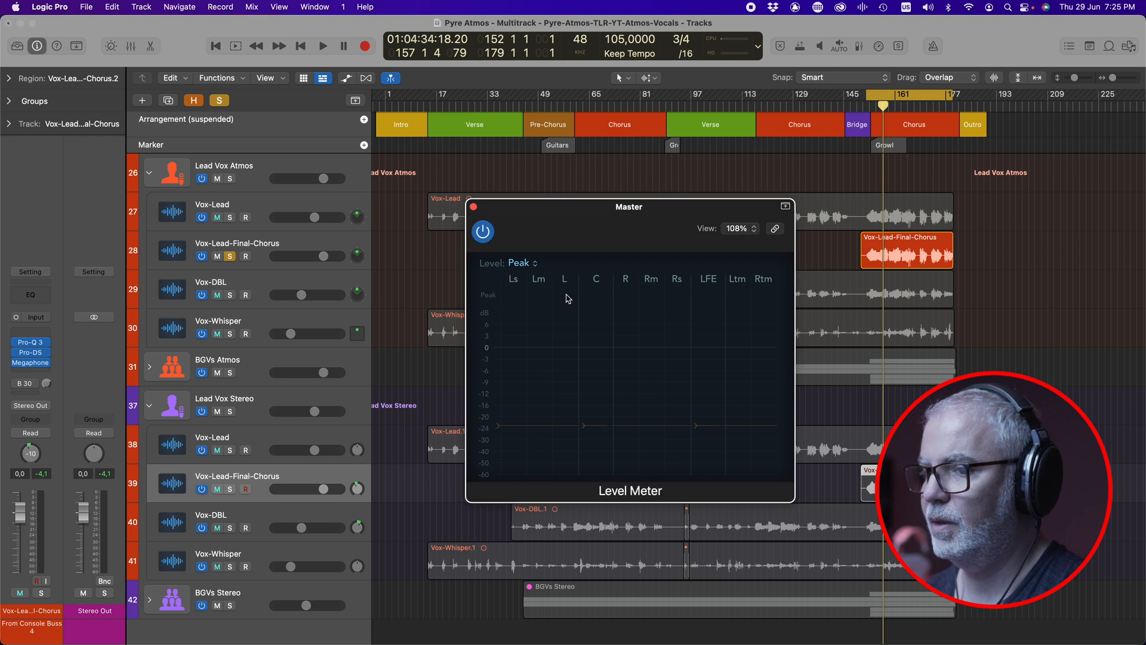
key("space")
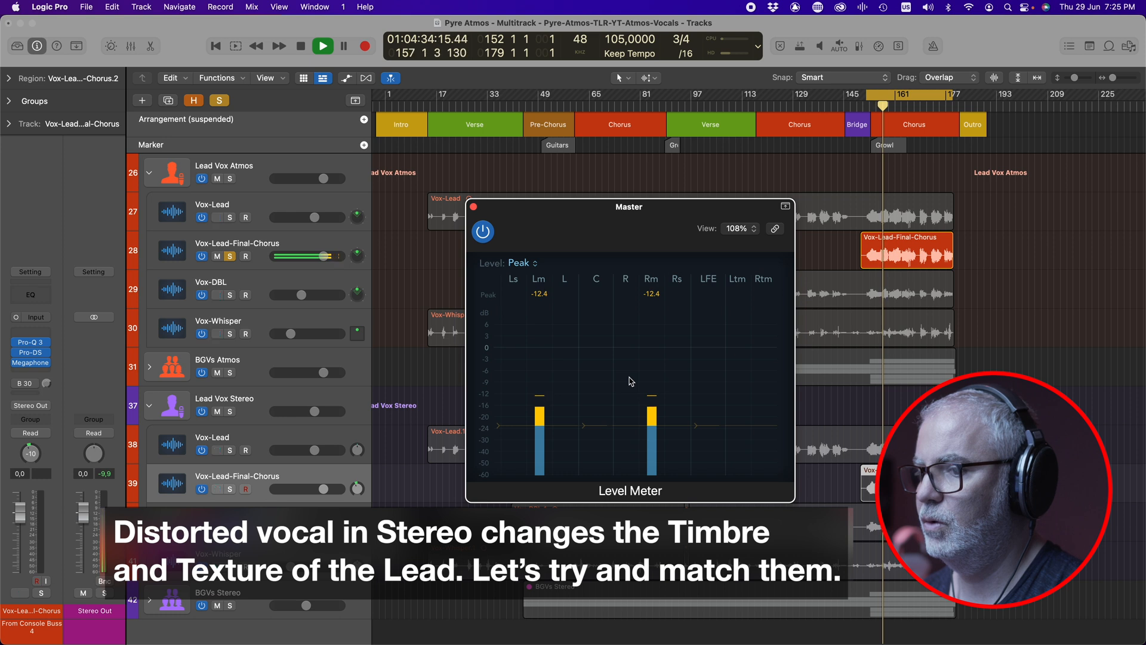
Solo the stereo Vox-Lead-Final-Chorus on track 39 and lower its volume to -5.3 dB during playback
key("space")
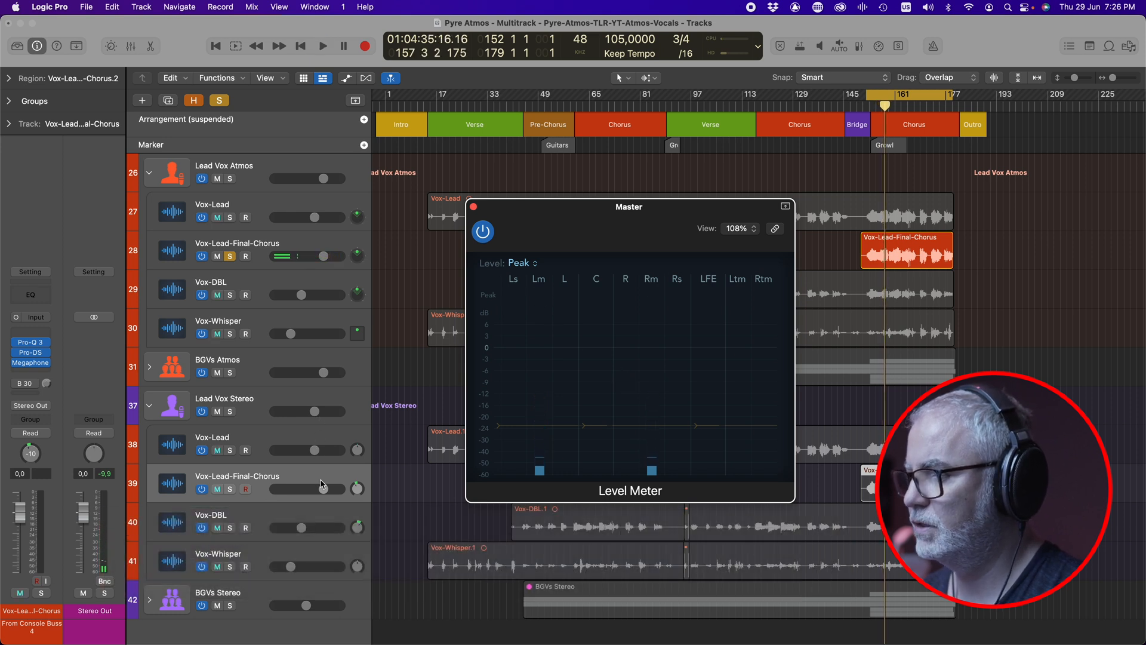
left_click(231, 490)
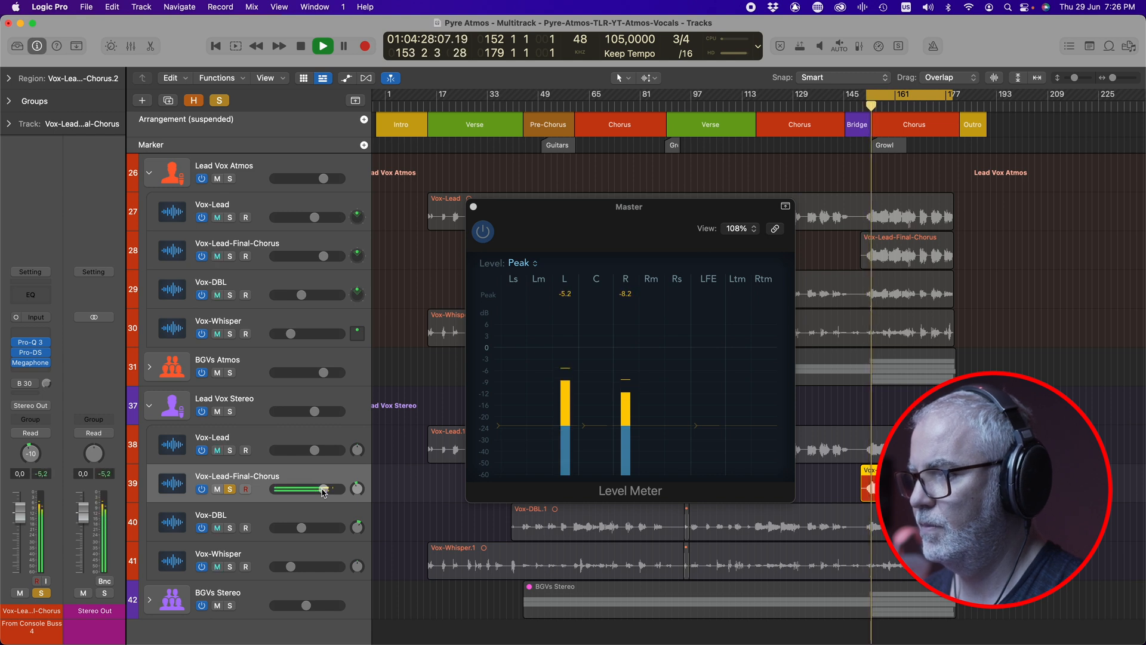
mouse_move(323, 491)
left_click_drag(318, 490, 290, 491)
Compare the Atmos Vox-Lead-Final-Chorus on track 28 with the stereo version on track 39 by alternating their solos during playback
left_click(230, 258)
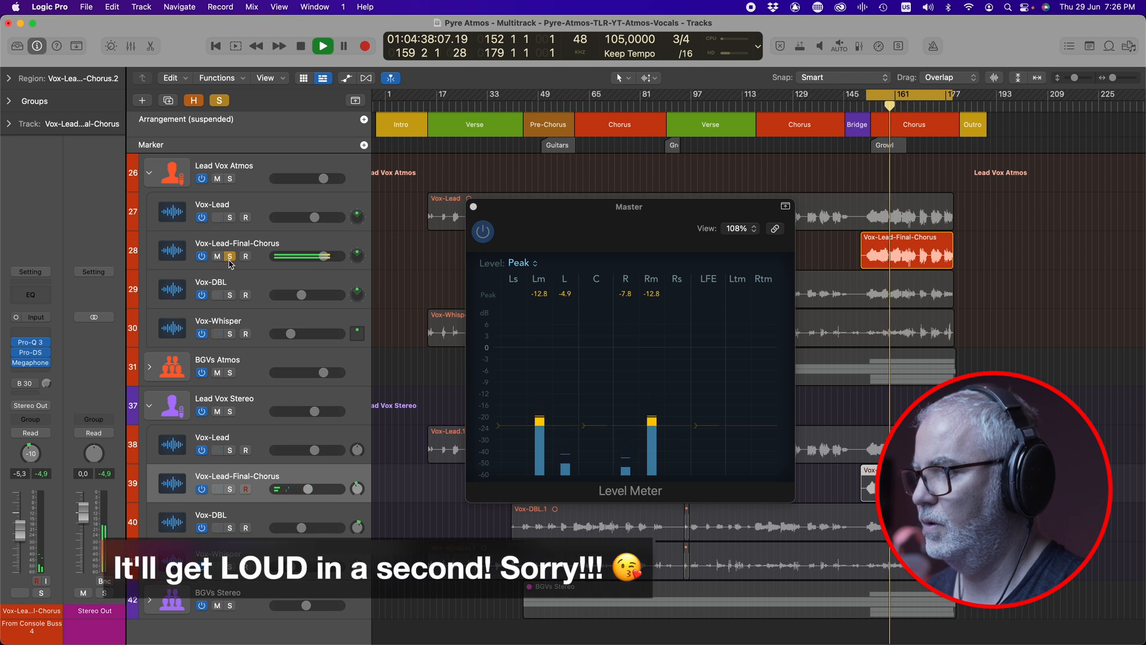
left_click(230, 489)
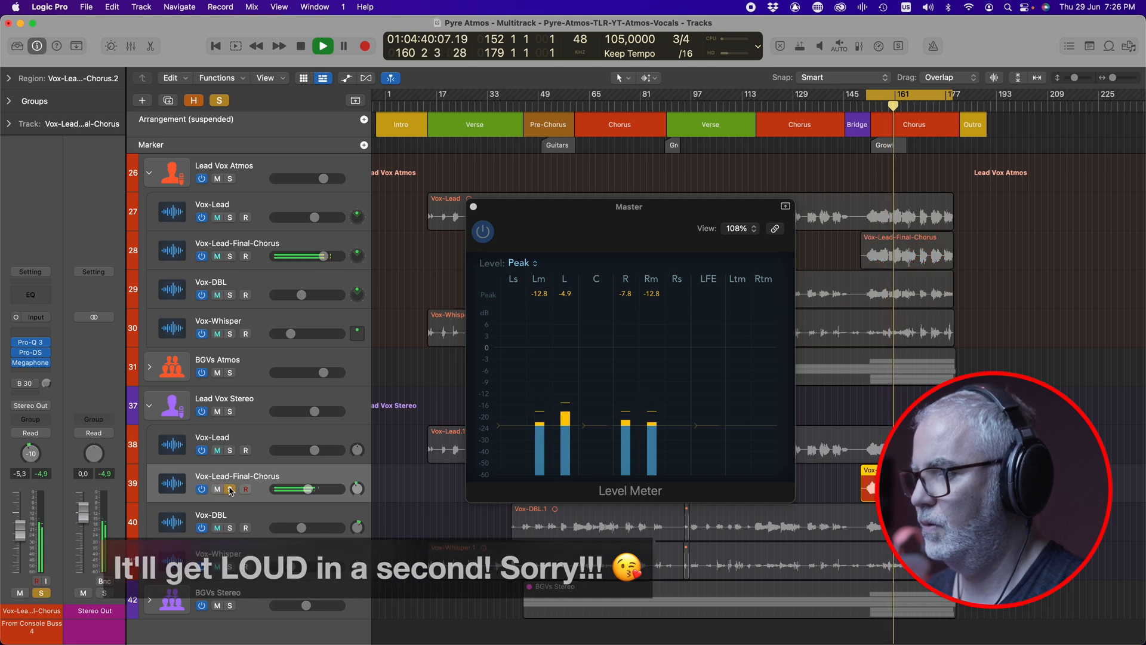
left_click(231, 489)
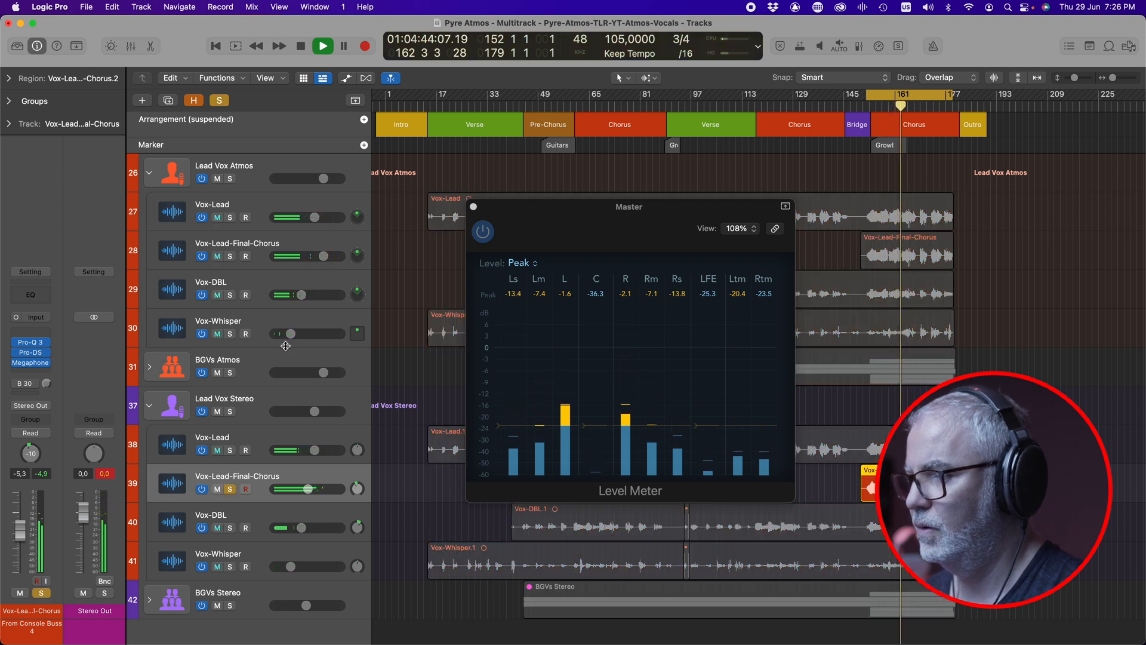
left_click(230, 257)
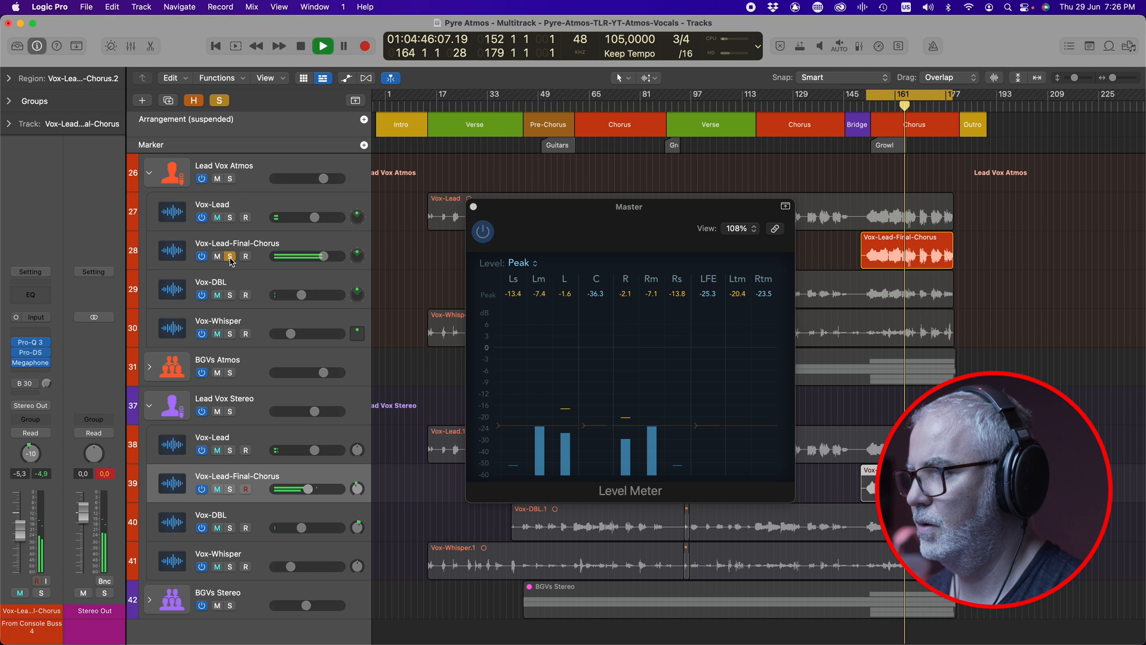
left_click(230, 491)
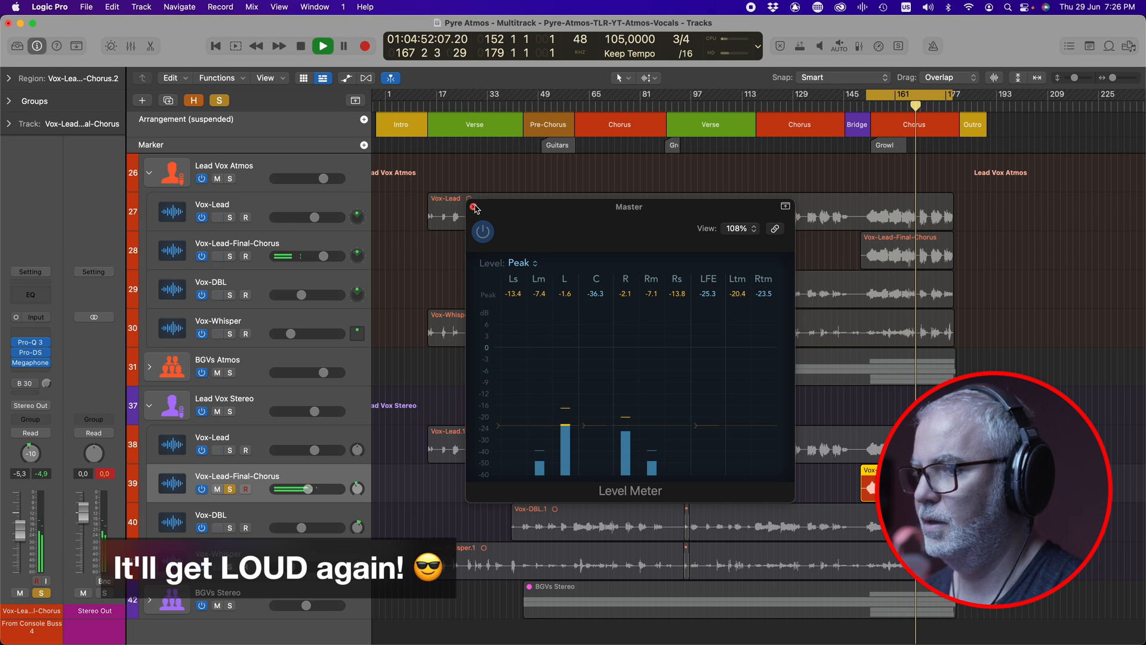
Close the Master's Level Meter and leave only the Lead Vox Atmos stack soloed
left_click(473, 207)
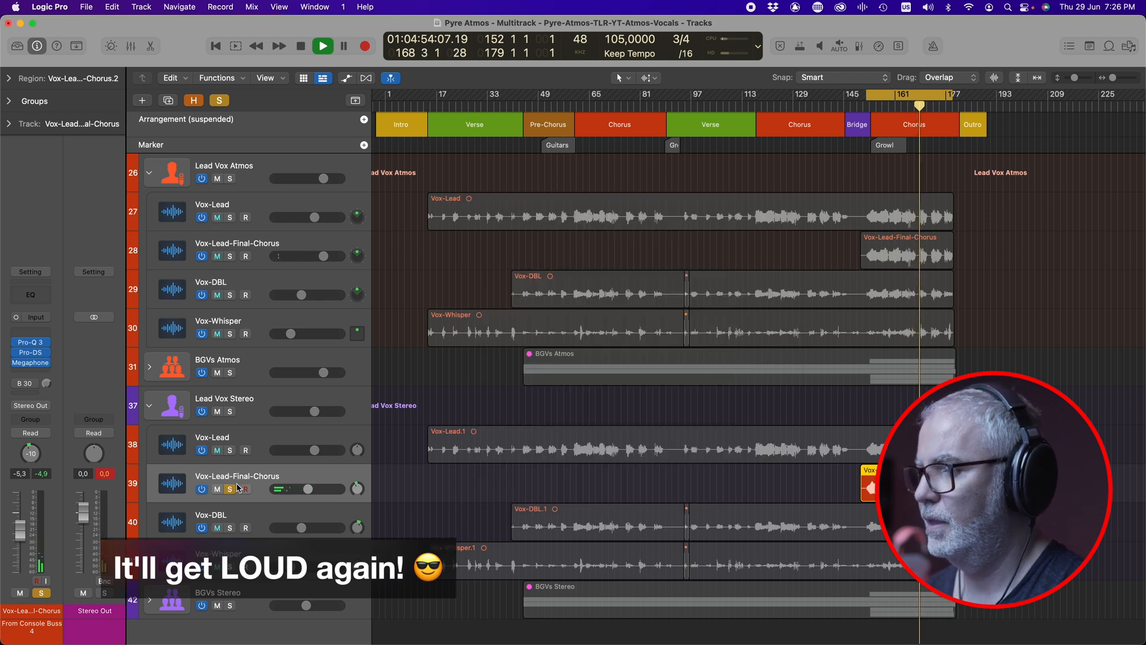
left_click(229, 180)
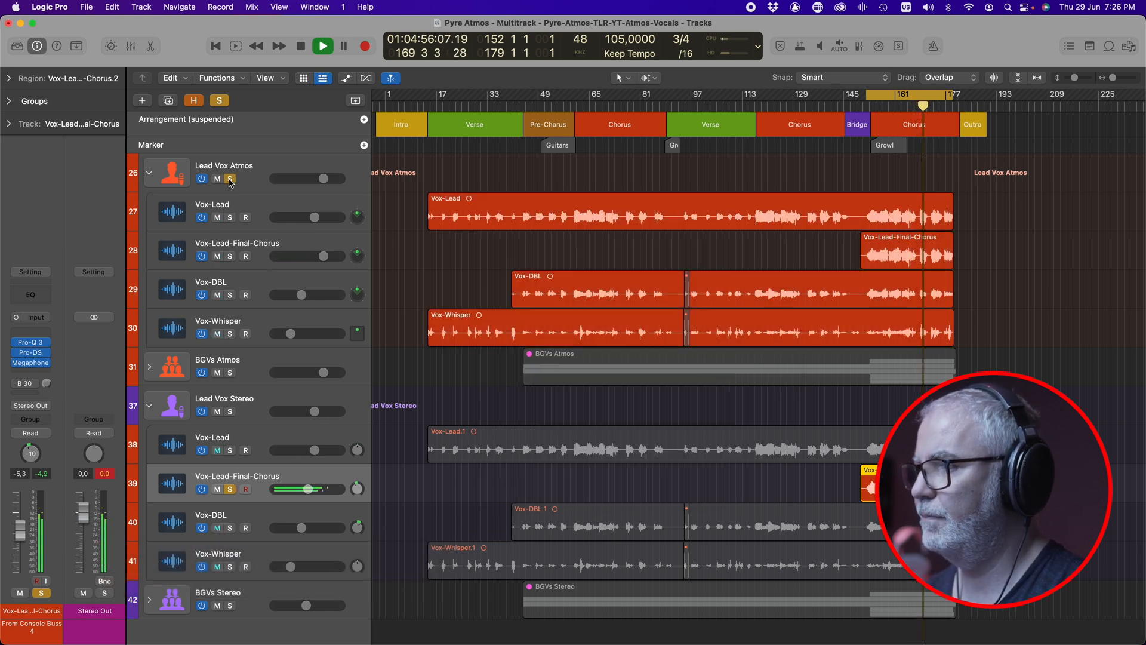
left_click(230, 489)
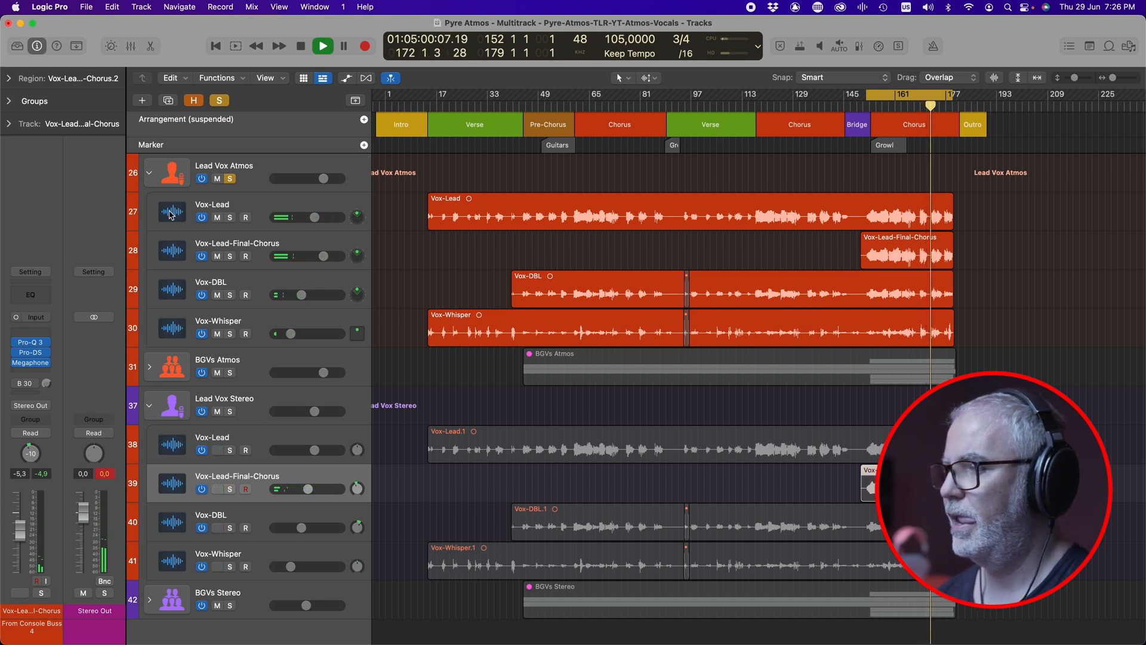
Collapse the Lead Vox Atmos and Lead Vox Stereo stacks to single rows
left_click(149, 174)
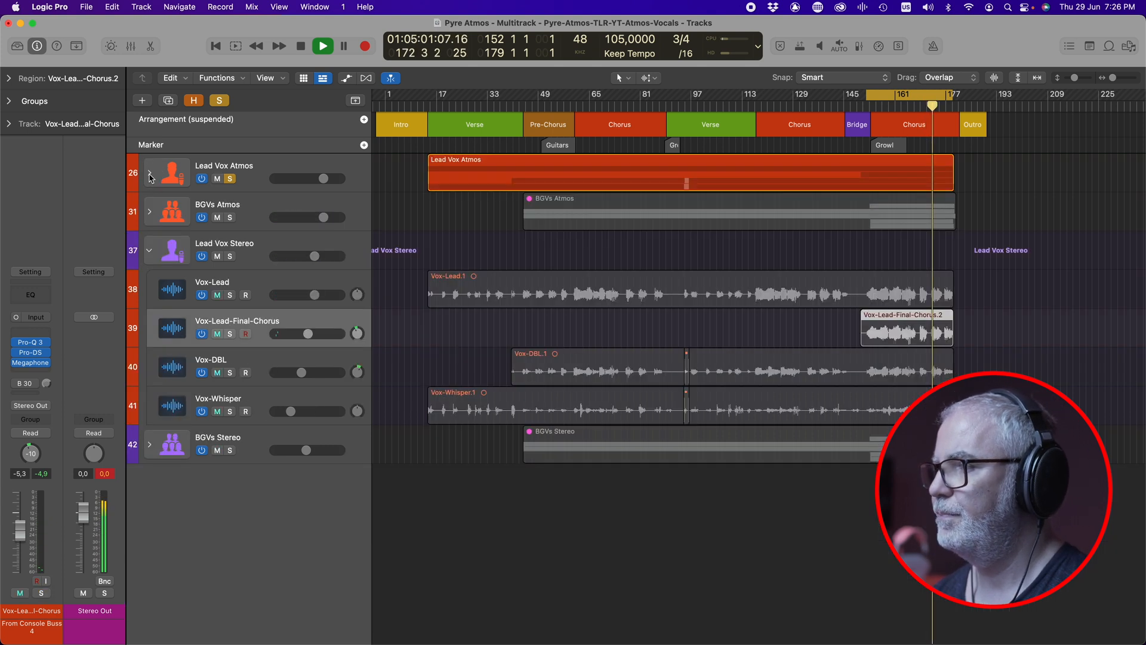
left_click(150, 252)
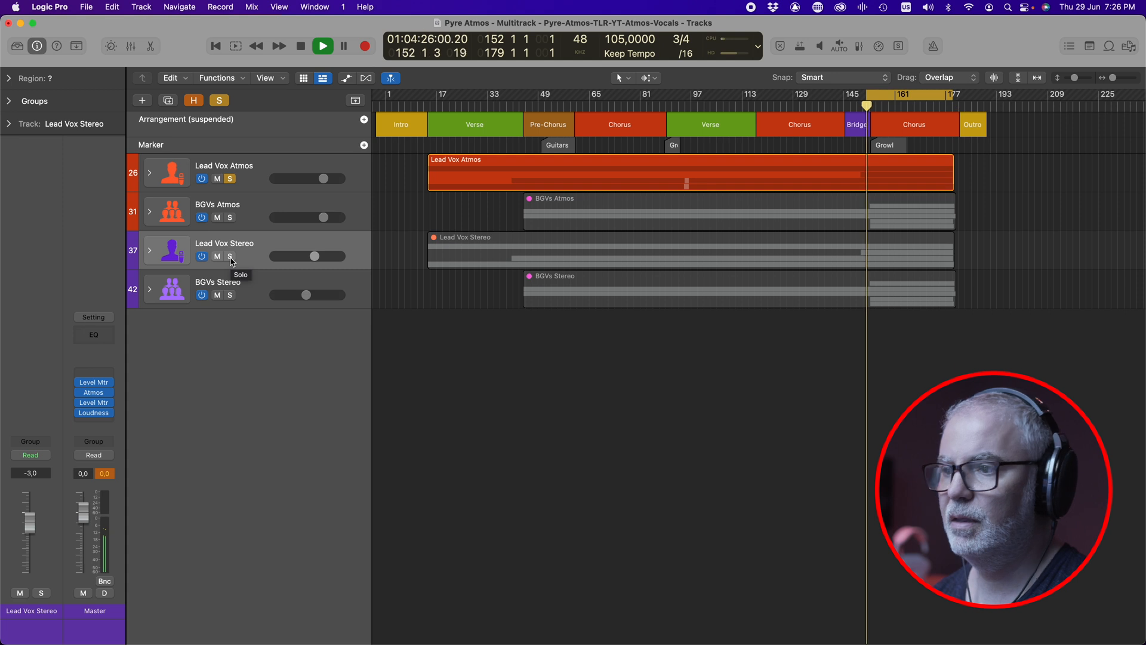
left_click(149, 173)
left_click(150, 174)
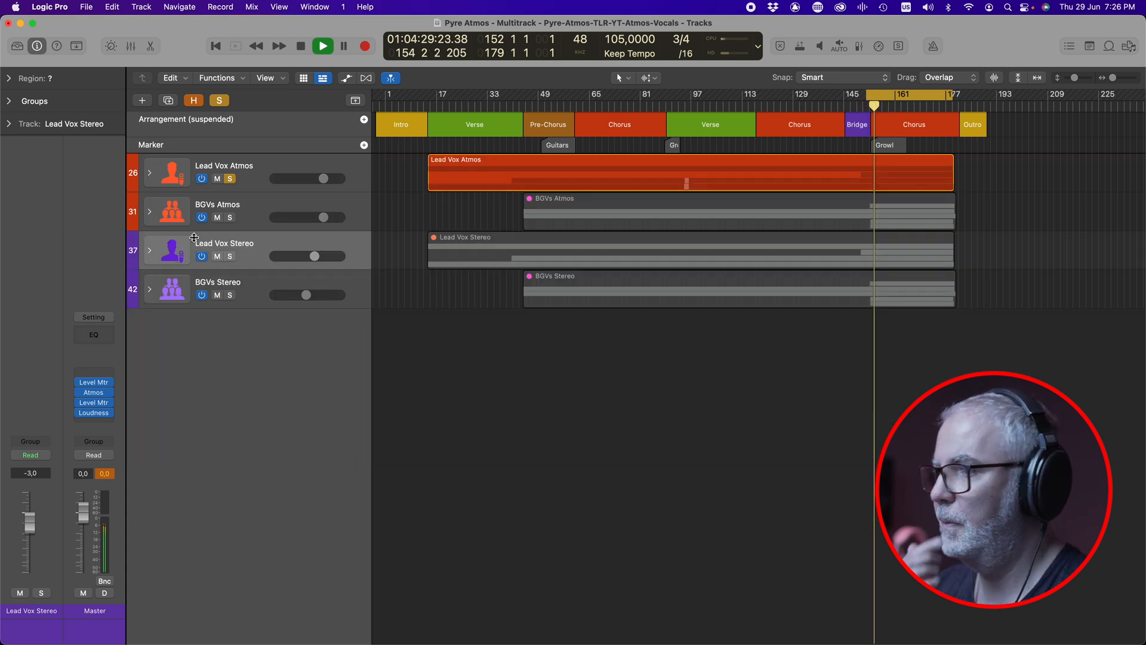
Raise the Lead Vox Stereo stack's volume to -0.9 dB while alternating its solo with Lead Vox Atmos
left_click(230, 257)
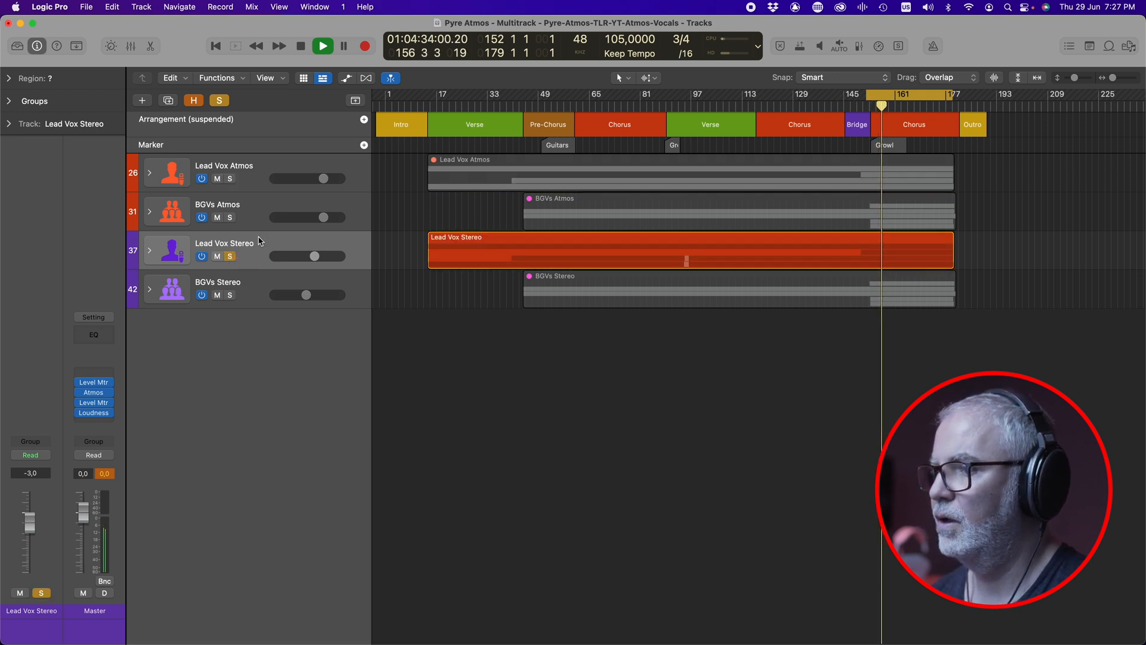
left_click_drag(317, 261, 324, 256)
left_click(230, 179, "alt")
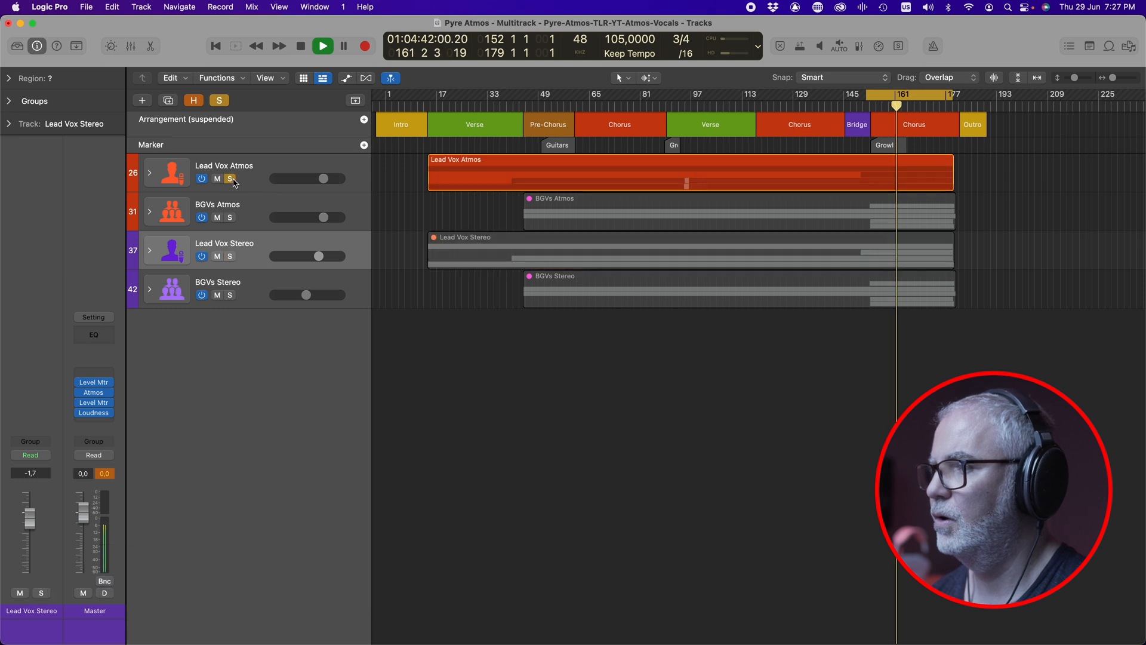
left_click(230, 257)
left_click_drag(319, 256, 321, 256)
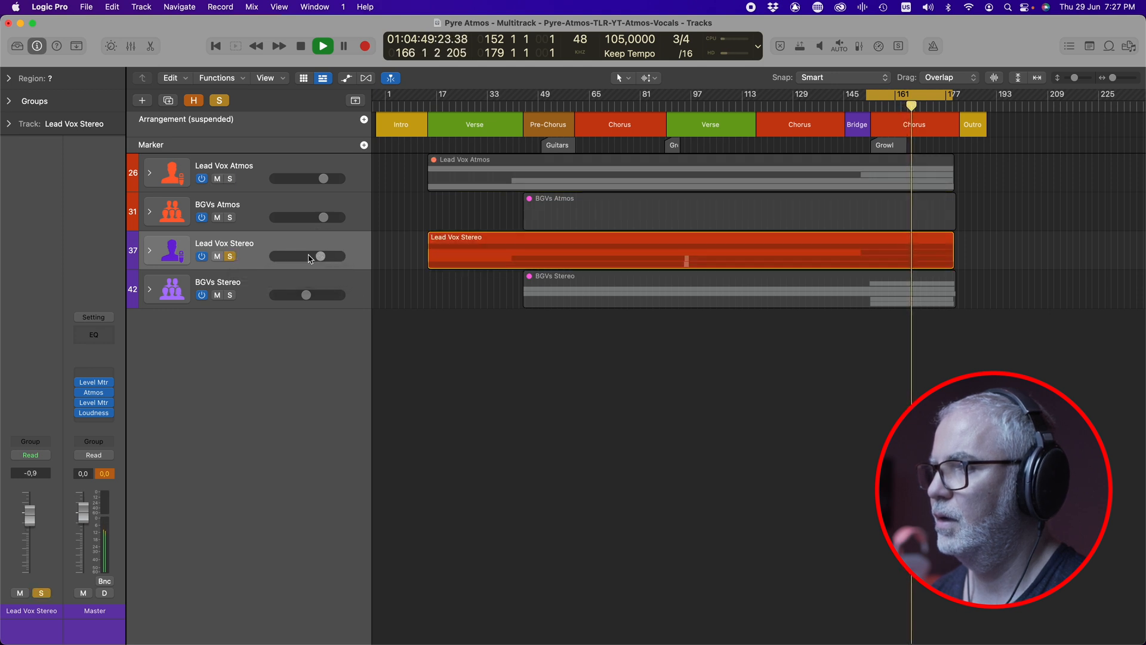
Compare the Lead Vox Atmos and Lead Vox Stereo stacks by alternating solos, and set the stereo stack's volume to -0.6 dB
left_click(231, 179)
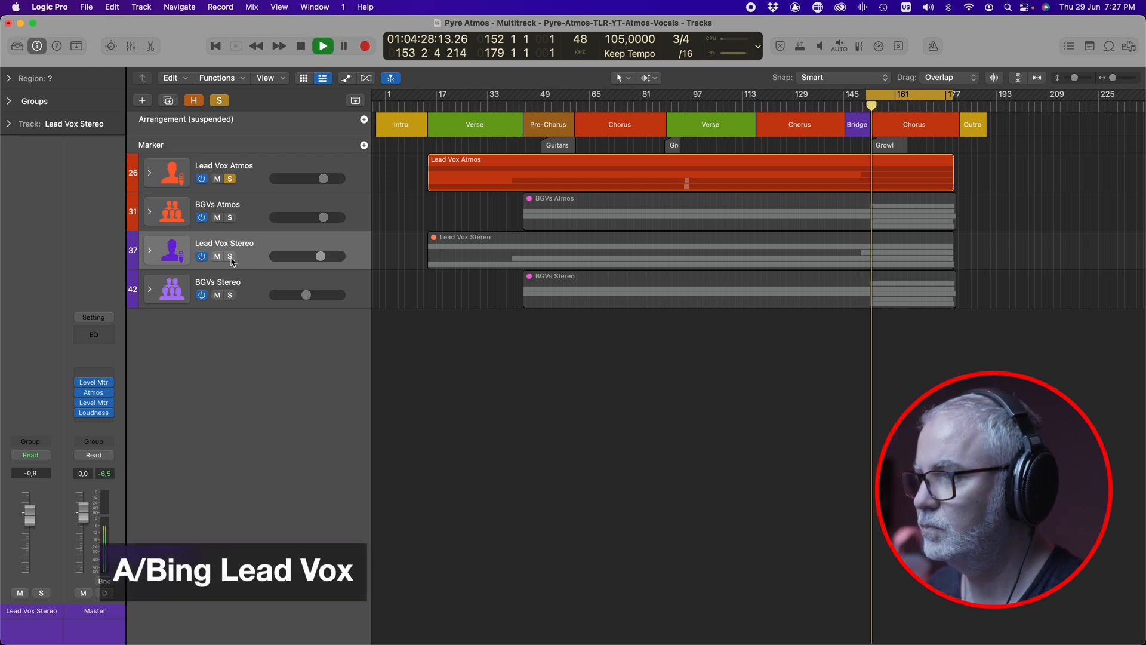
left_click(231, 257)
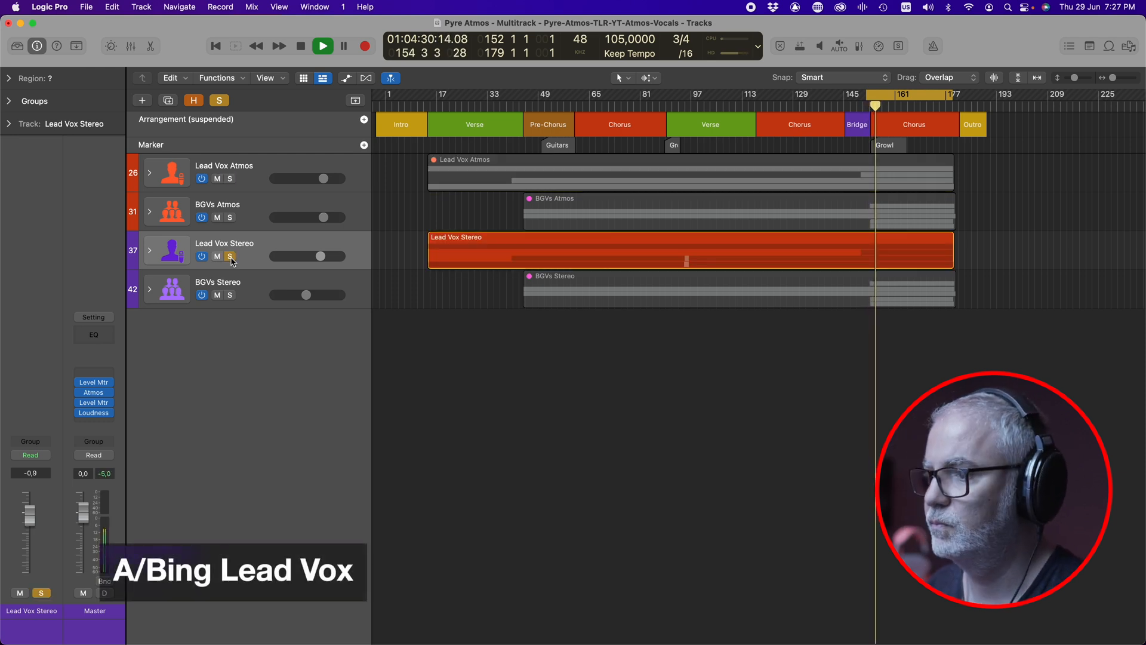
left_click(230, 179)
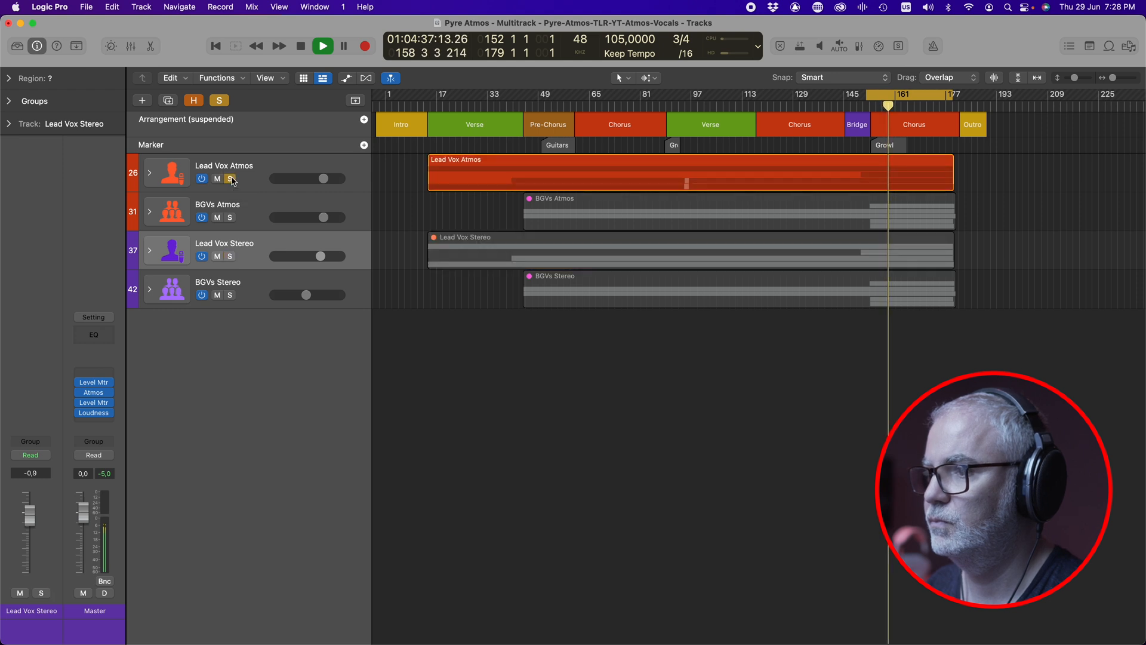
left_click(321, 257)
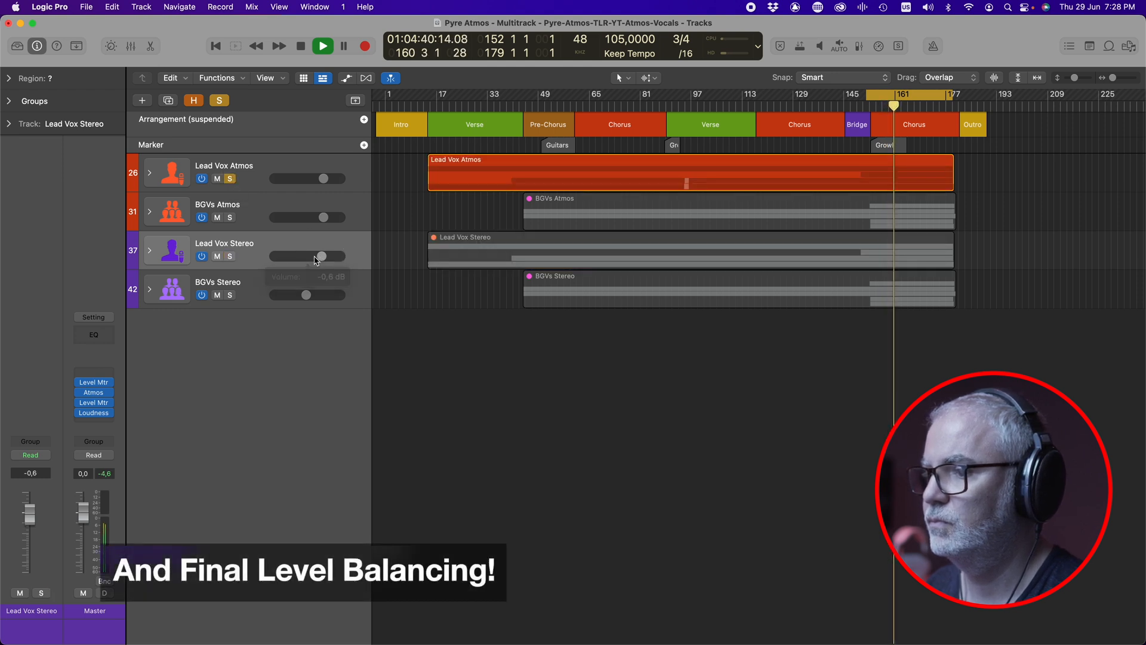
left_click(231, 256)
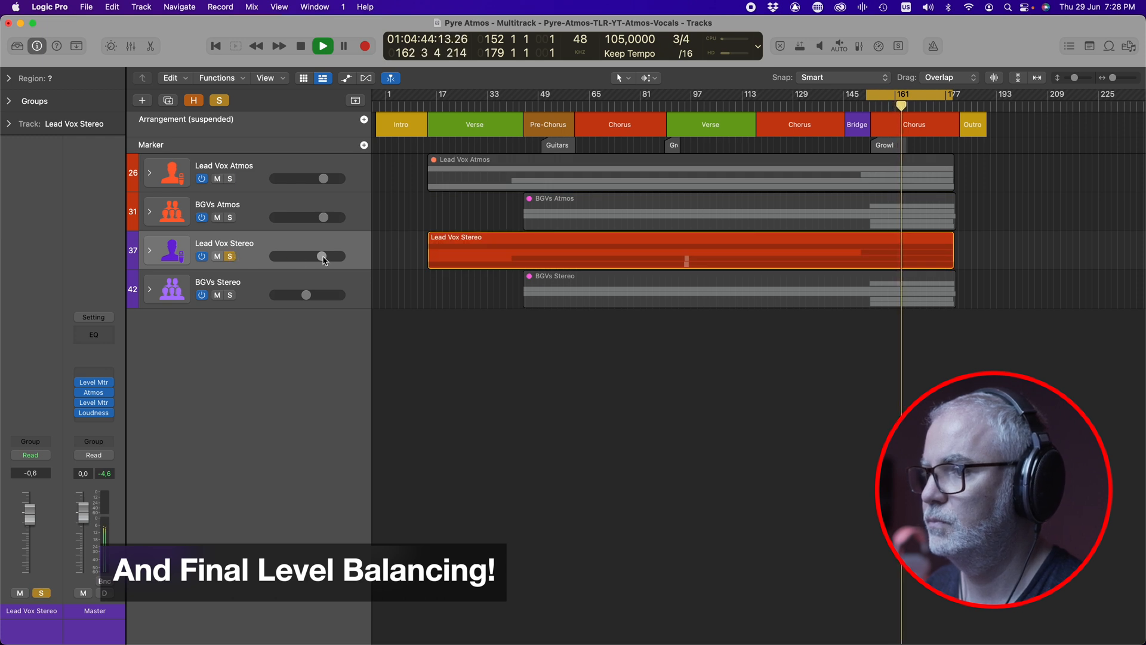
Reset the Lead Vox Stereo stack's volume to 0.0 dB and check it against Lead Vox Atmos by alternating solos
left_click(231, 179)
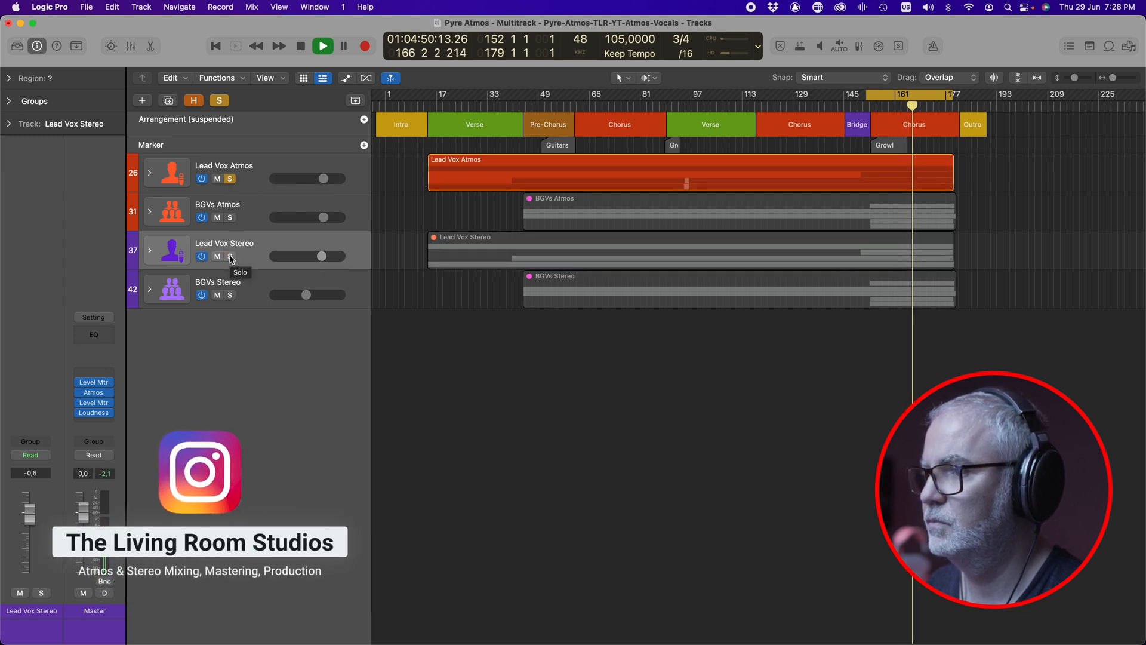
left_click(231, 257)
left_click(280, 258, "alt")
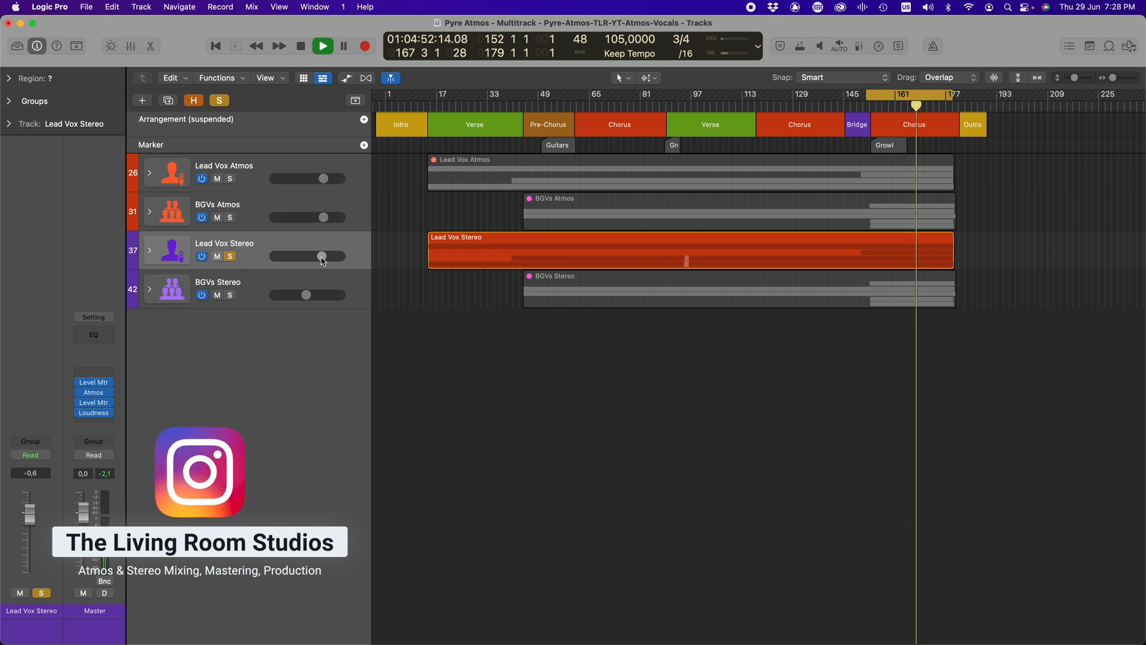
left_click(230, 180)
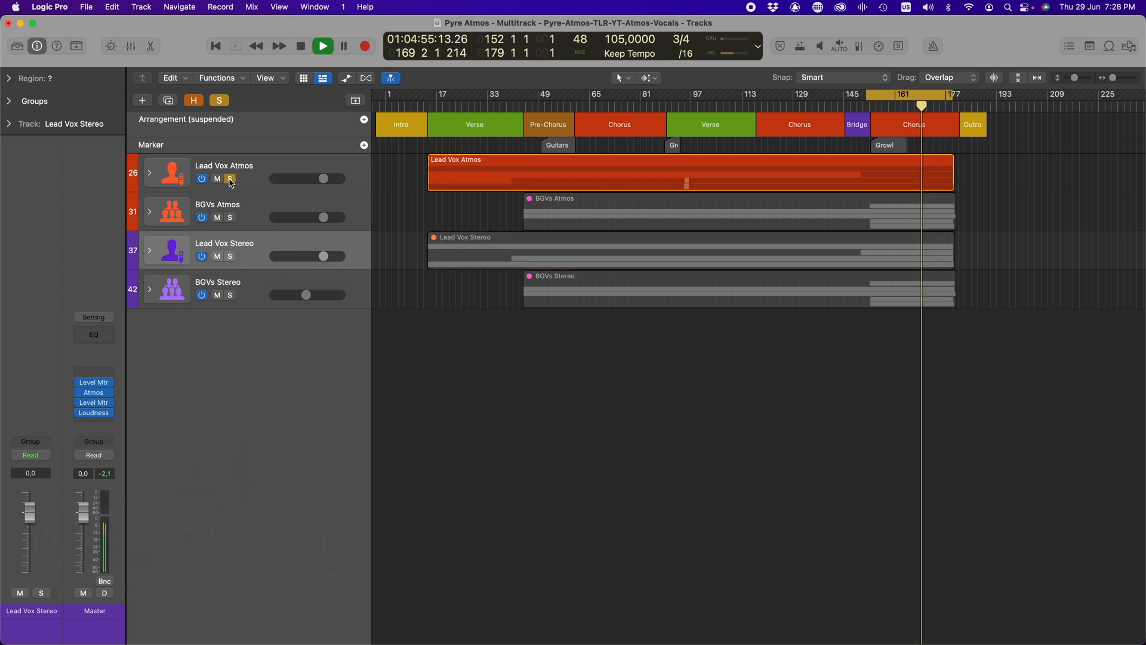
left_click(231, 257)
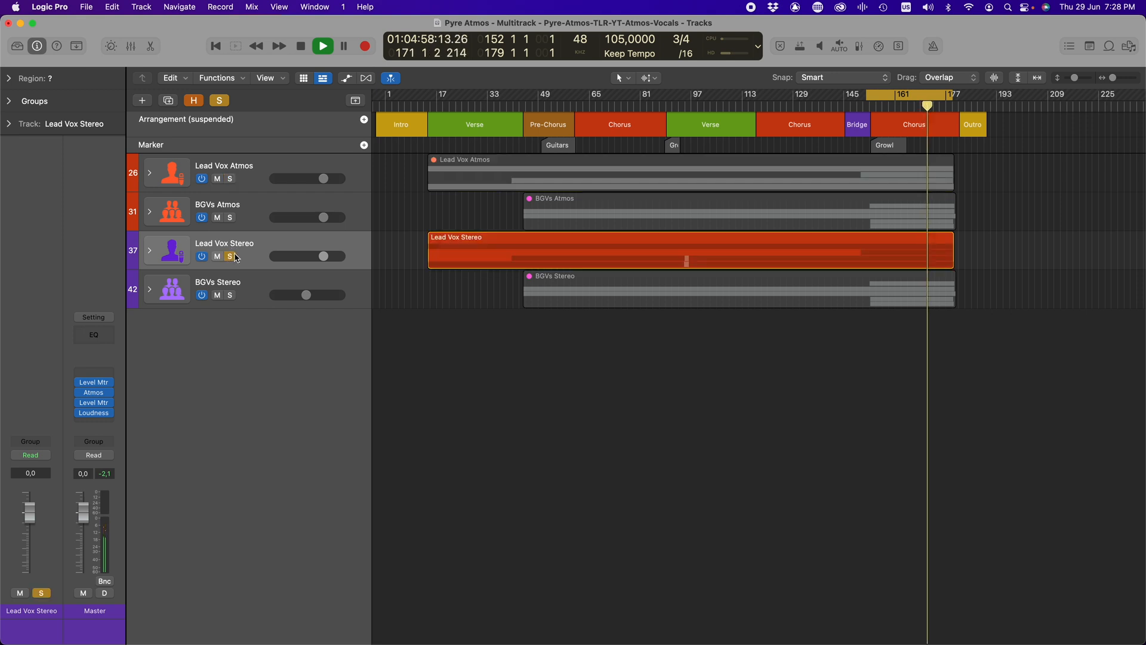
Compare all vocals by soloing the lead and BGVs stereo stacks together, switching to both Atmos stacks and back to stereo
left_click(230, 295)
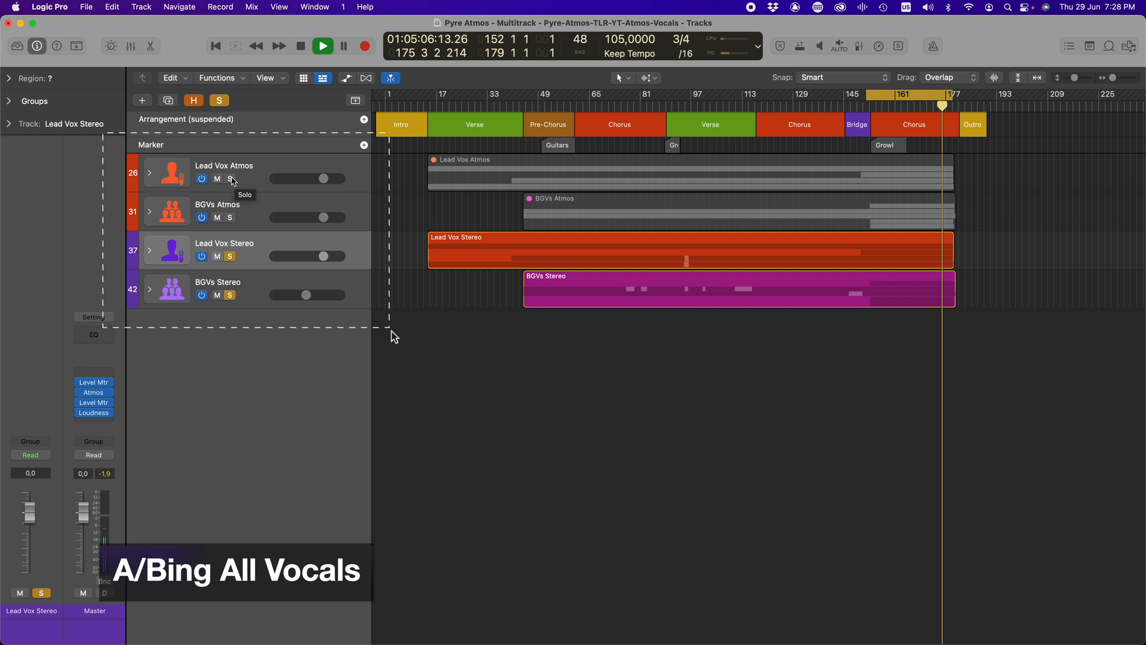
left_click(231, 179, "alt")
left_click(230, 218)
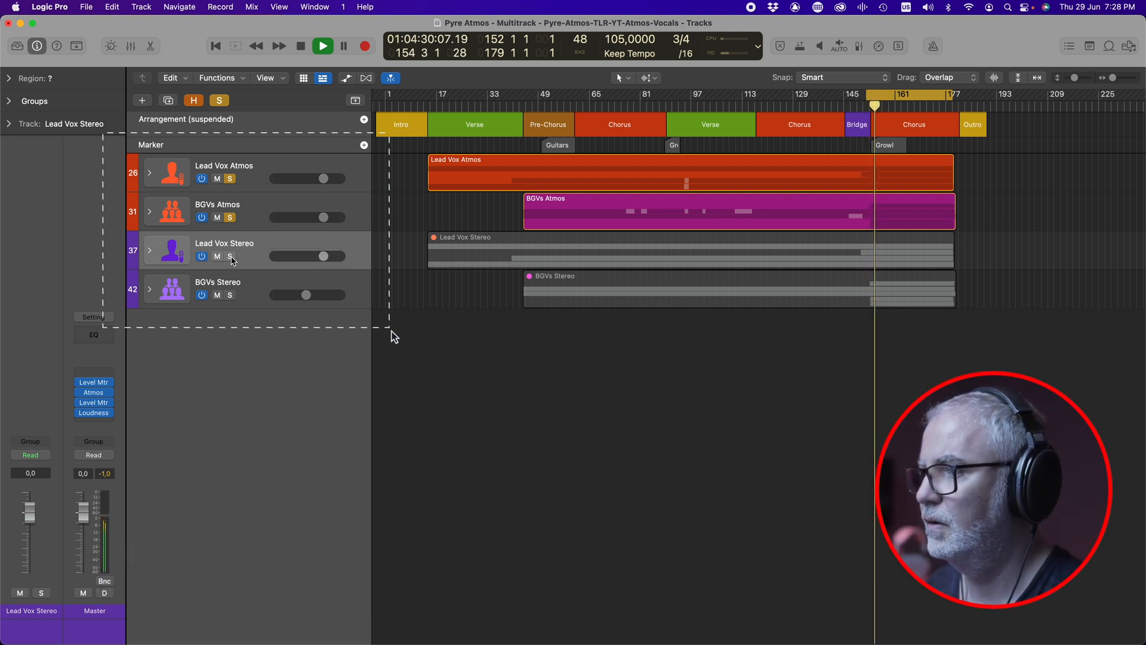
left_click(230, 256, "alt")
left_click(231, 296)
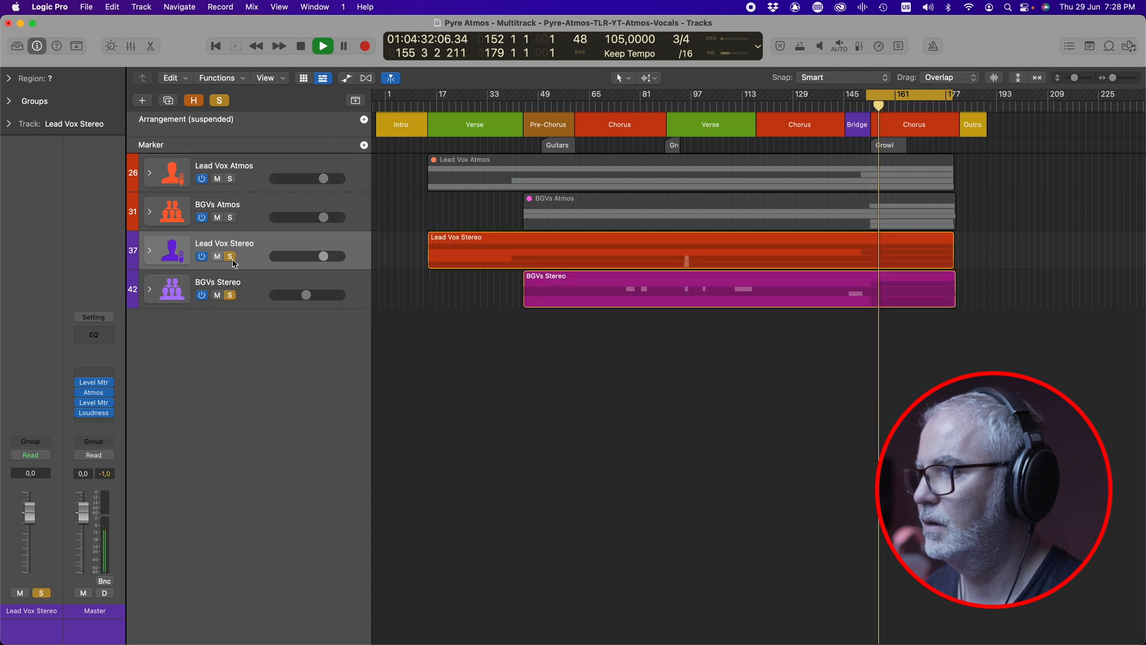